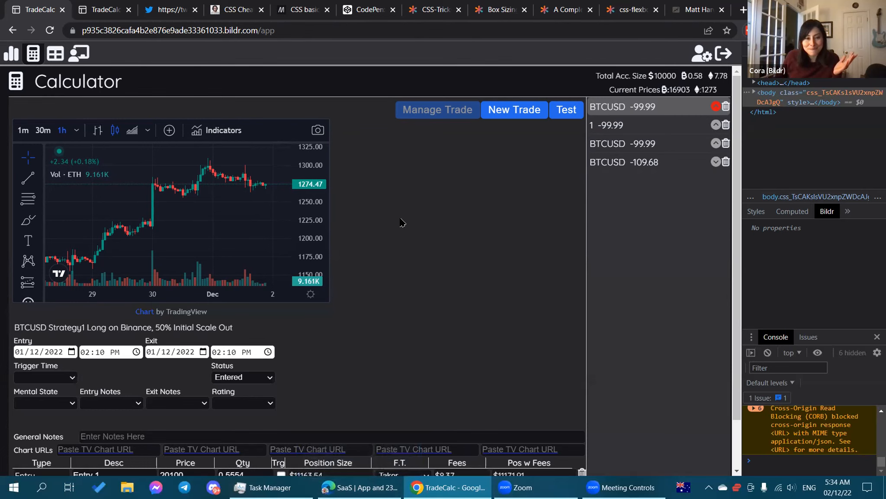
Switch from Chrome to the Bildr studio project open in Edge.
{"action": "left_click", "coordinate": [361, 487]}
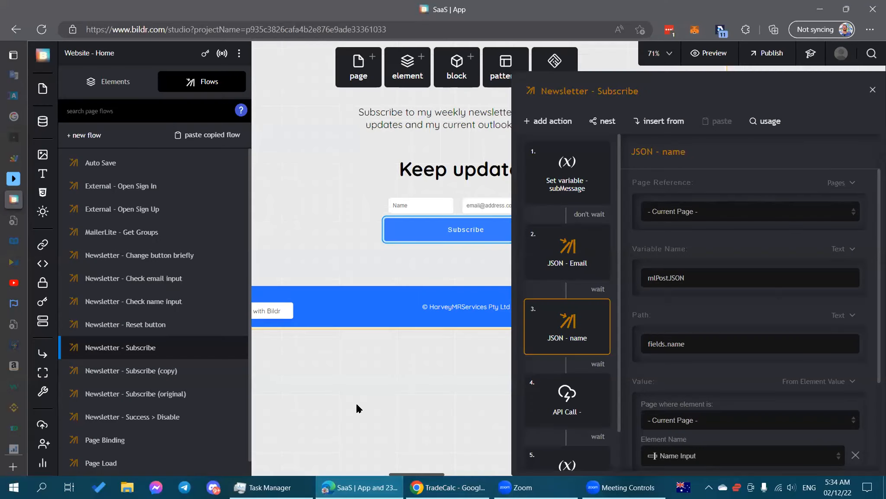
Close the side panels and pan across the canvas.
{"action": "left_click", "coordinate": [356, 401]}
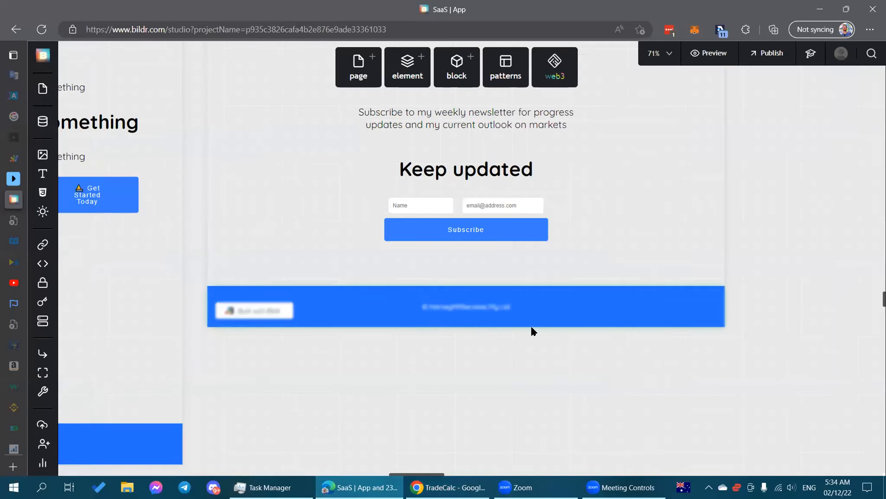
{"action": "left_click_drag", "start_coordinate": [829, 138], "coordinate": [542, 403]}
{"action": "left_click_drag", "start_coordinate": [595, 322], "coordinate": [732, 138]}
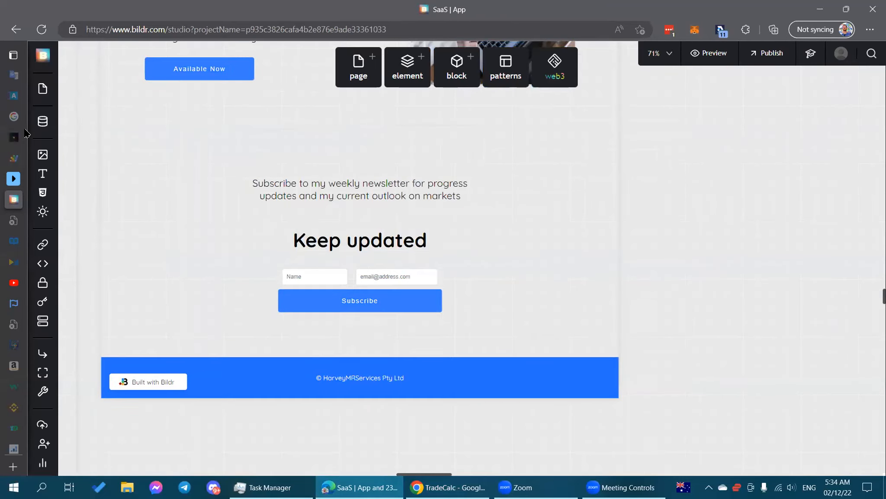
Open the Calculator - Main page from the Workspaces & Pages list.
{"action": "left_click", "coordinate": [45, 89]}
{"action": "scroll", "coordinate": [151, 293], "scroll_direction": "down", "scroll_amount": 5}
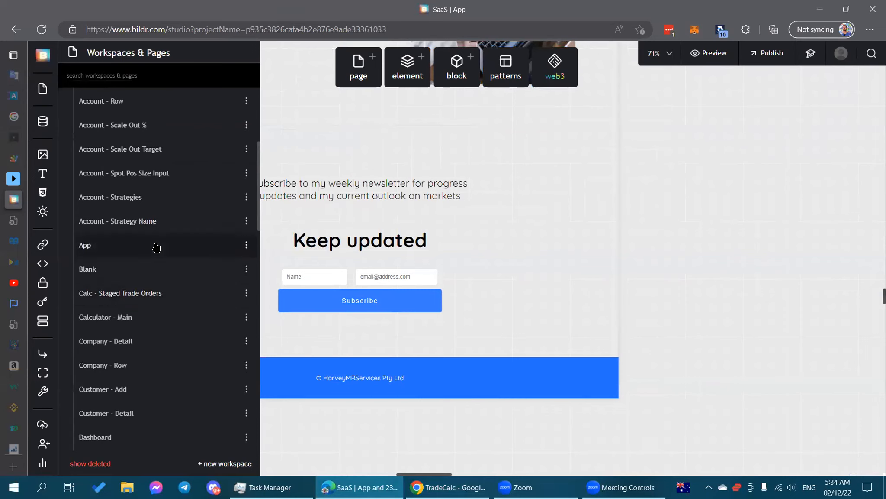
{"action": "scroll", "coordinate": [166, 297], "scroll_direction": "down", "scroll_amount": 3}
{"action": "scroll", "coordinate": [166, 298], "scroll_direction": "up", "scroll_amount": 3}
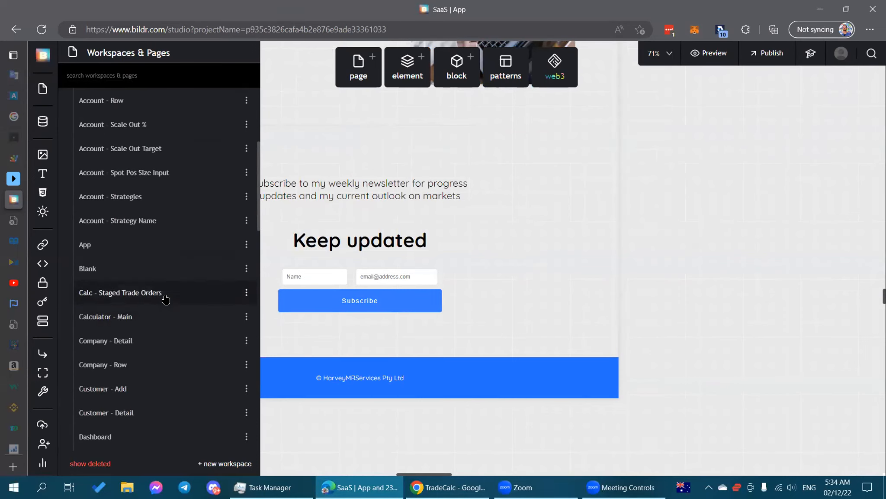
{"action": "left_click", "coordinate": [148, 318]}
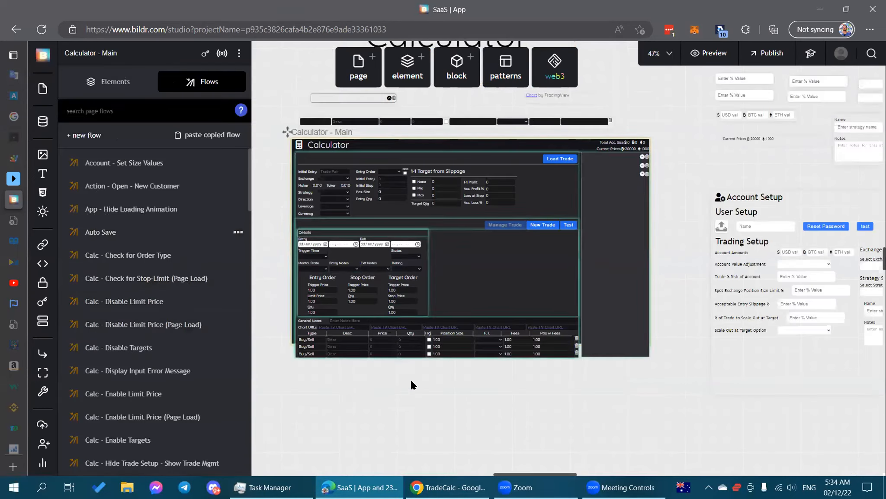
{"action": "left_click", "coordinate": [667, 56]}
Zoom the canvas to 67%, close the flows list, and pan toward the App page.
{"action": "left_click", "coordinate": [667, 105]}
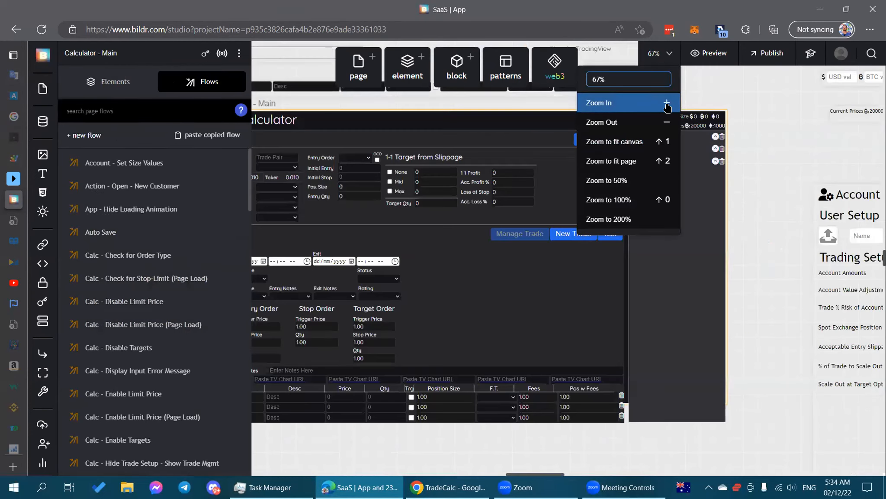
{"action": "left_click", "coordinate": [302, 116]}
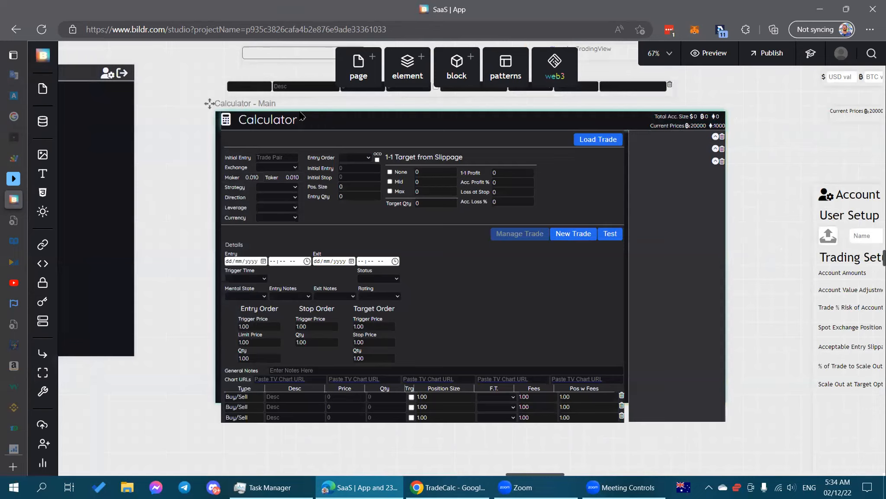
{"action": "left_click_drag", "start_coordinate": [182, 97], "coordinate": [811, 169]}
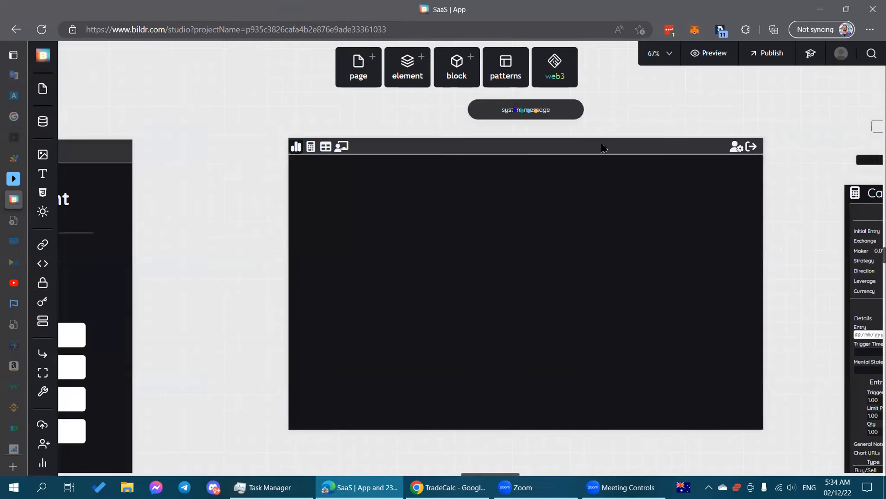
{"action": "left_click_drag", "start_coordinate": [286, 110], "coordinate": [295, 150]}
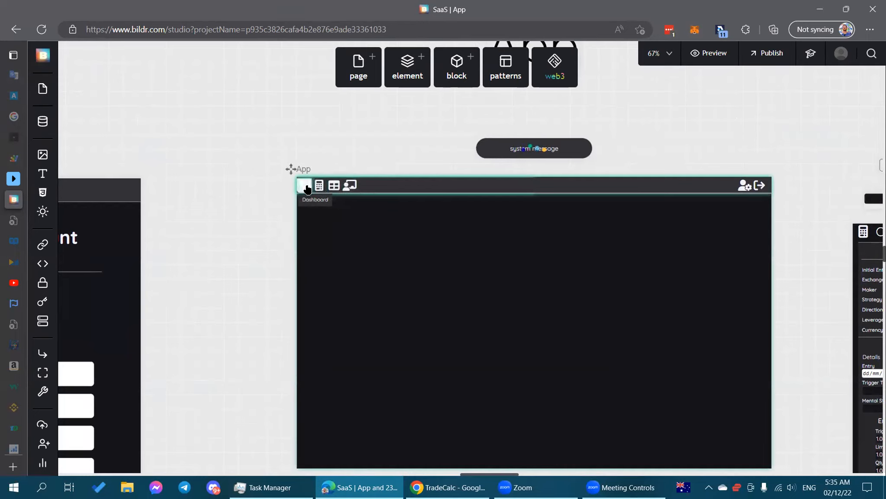
{"action": "left_click_drag", "start_coordinate": [402, 129], "coordinate": [478, 116]}
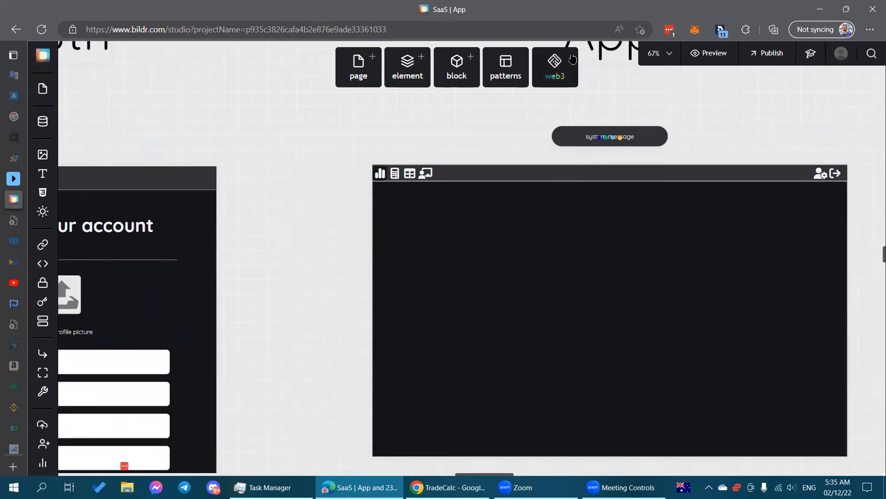
Zoom to 87% and bring the App page's icon nav bar into view.
{"action": "left_click", "coordinate": [669, 53]}
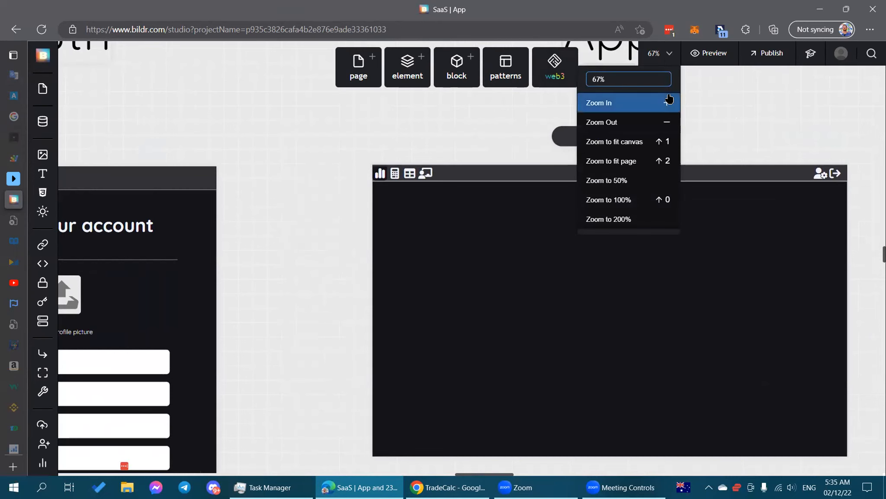
{"action": "left_click", "coordinate": [667, 97]}
{"action": "left_click_drag", "start_coordinate": [103, 123], "coordinate": [876, 314]}
{"action": "left_click_drag", "start_coordinate": [253, 110], "coordinate": [369, 134]}
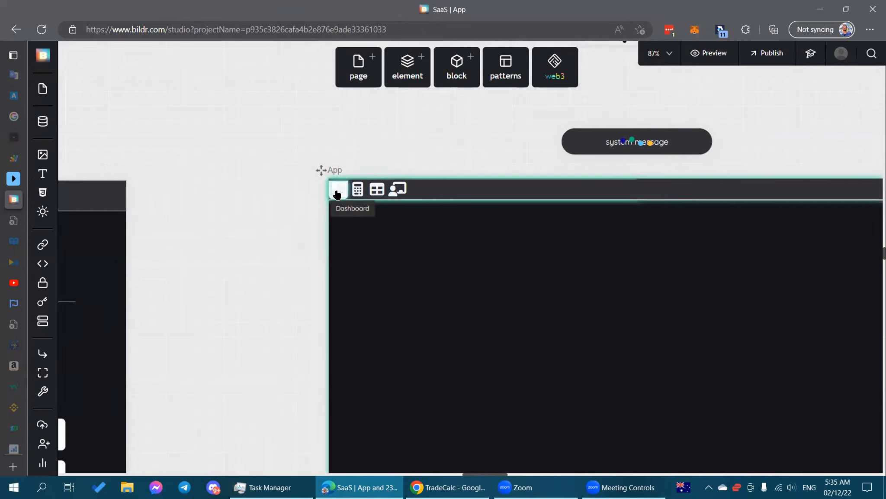
{"action": "left_click", "coordinate": [337, 193]}
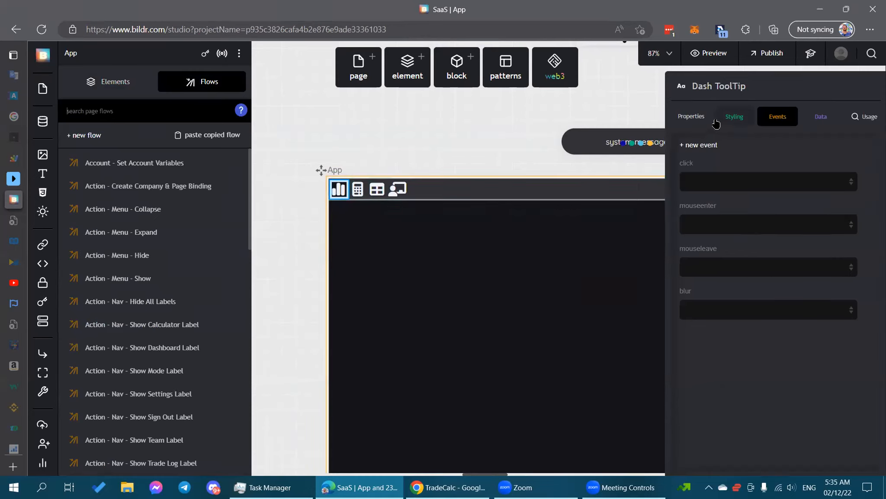
Scroll the App page's element tree down to the Dashboard nav button's Chart Icon and Dash ToolTip.
{"action": "scroll", "coordinate": [186, 260], "scroll_direction": "down", "scroll_amount": 5}
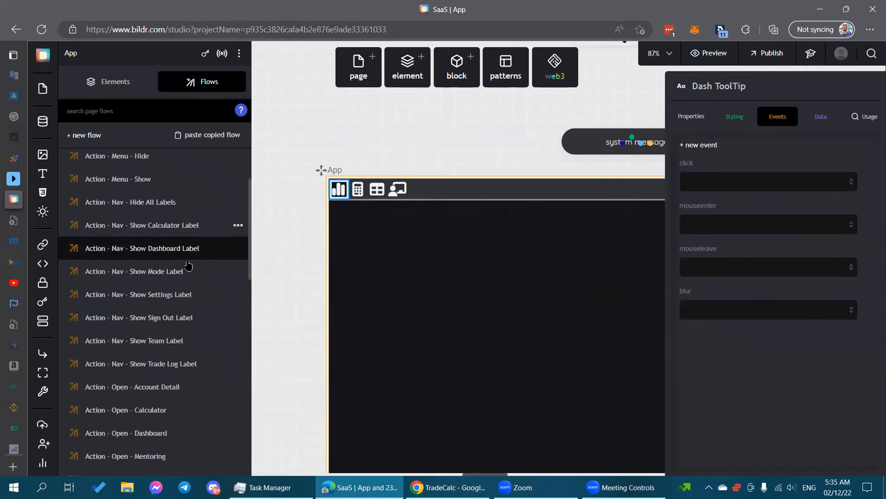
{"action": "scroll", "coordinate": [225, 299], "scroll_direction": "down", "scroll_amount": 5}
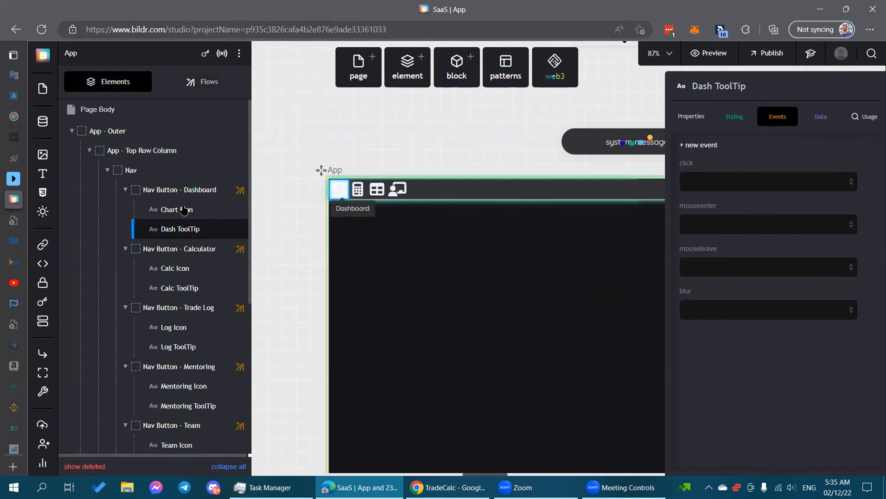
Show Nav Button - Dashboard's styling classes: App - Nav Button and App - Nav Button - Selected.
{"action": "mouse_move", "coordinate": [184, 210]}
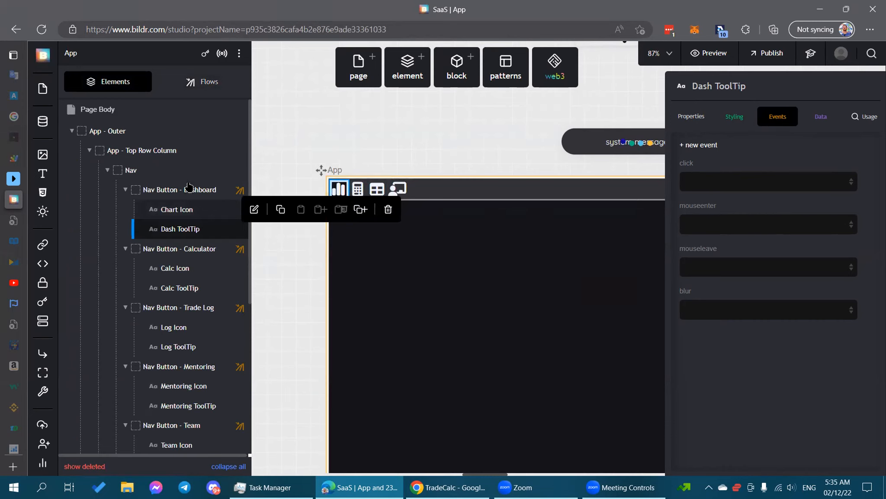
{"action": "left_click", "coordinate": [189, 187]}
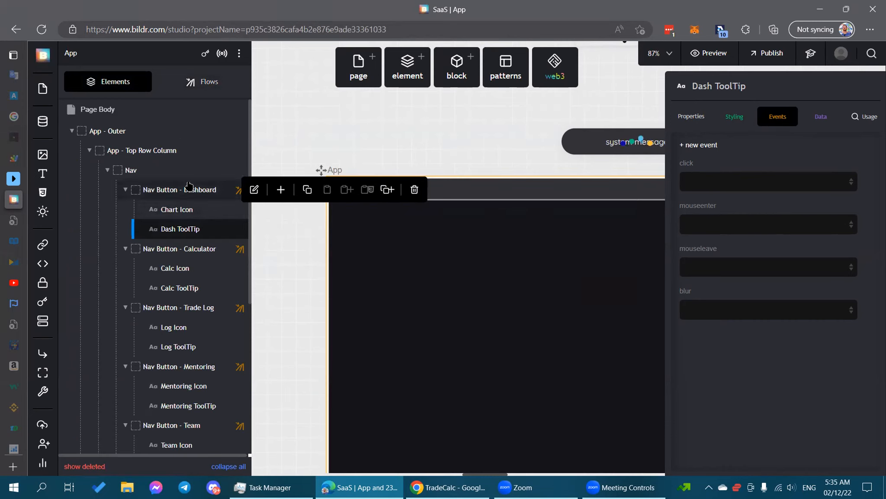
{"action": "left_click", "coordinate": [729, 117]}
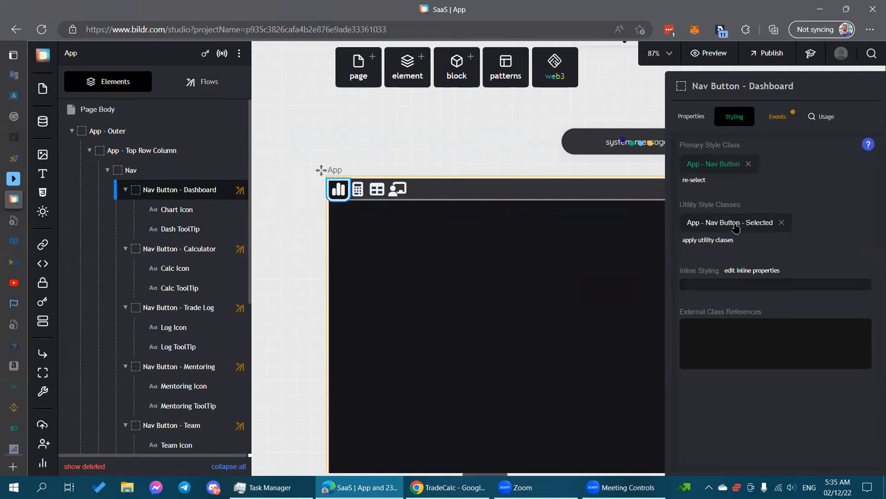
Check the App - Nav Button hover state's box-shadow, then open Chart Icon's App - Button - Icon class.
{"action": "left_click", "coordinate": [714, 164]}
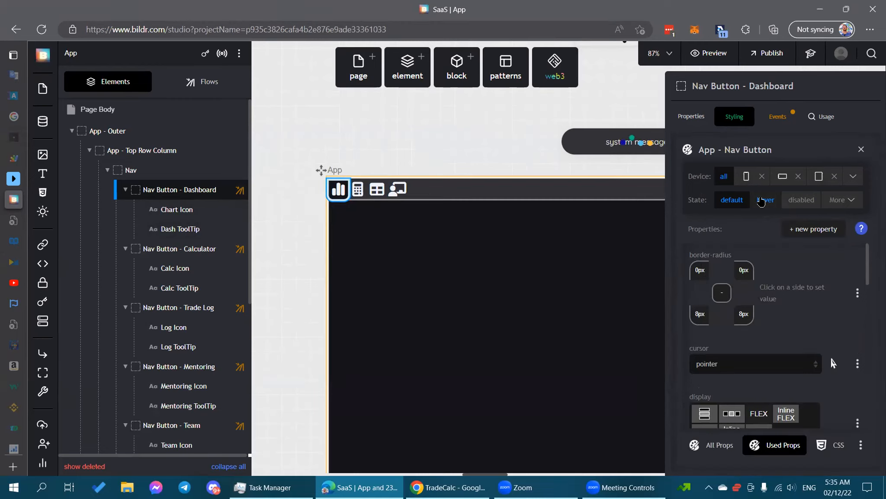
{"action": "left_click", "coordinate": [761, 202]}
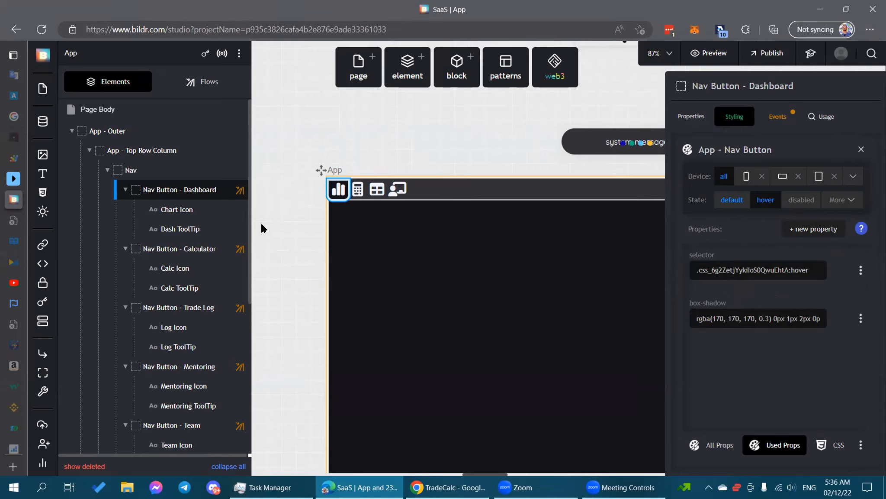
{"action": "left_click", "coordinate": [191, 209]}
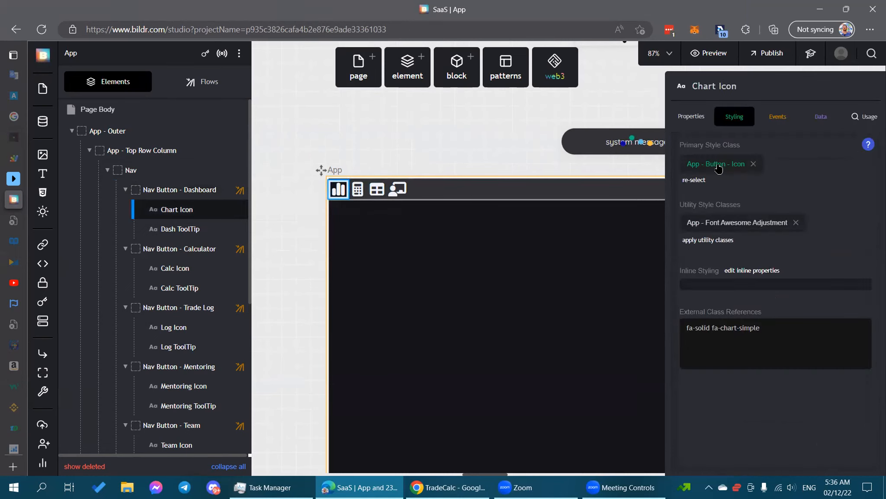
{"action": "left_click", "coordinate": [719, 168]}
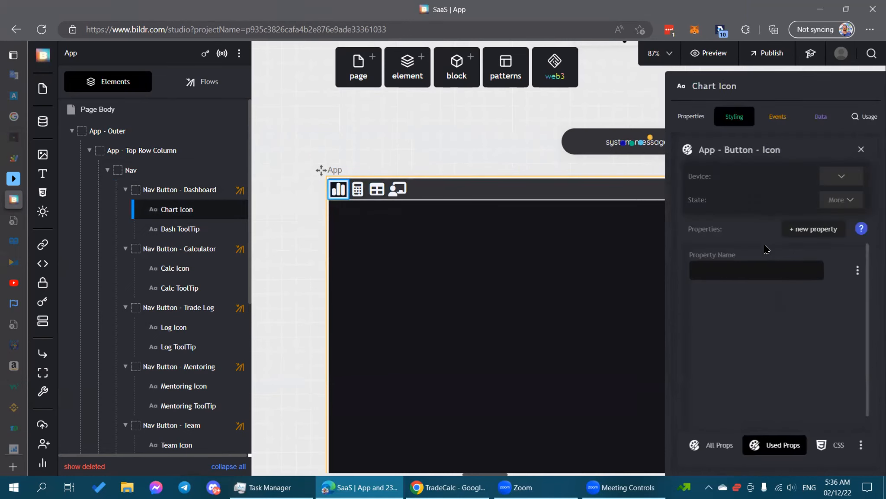
Inspect the App - Font Awesome Adjustment and App - Nav ToolTip Target classes, then reopen App - Nav Button.
{"action": "left_click", "coordinate": [859, 149]}
{"action": "left_click", "coordinate": [720, 173]}
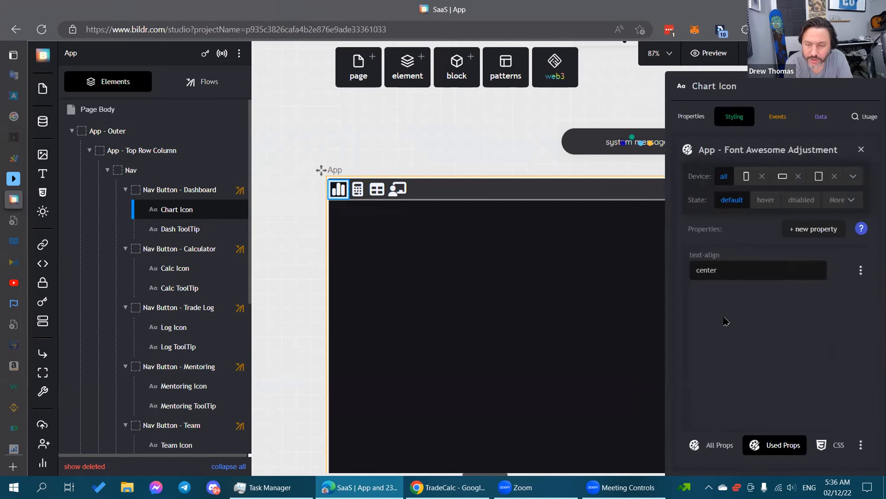
{"action": "left_click", "coordinate": [188, 225]}
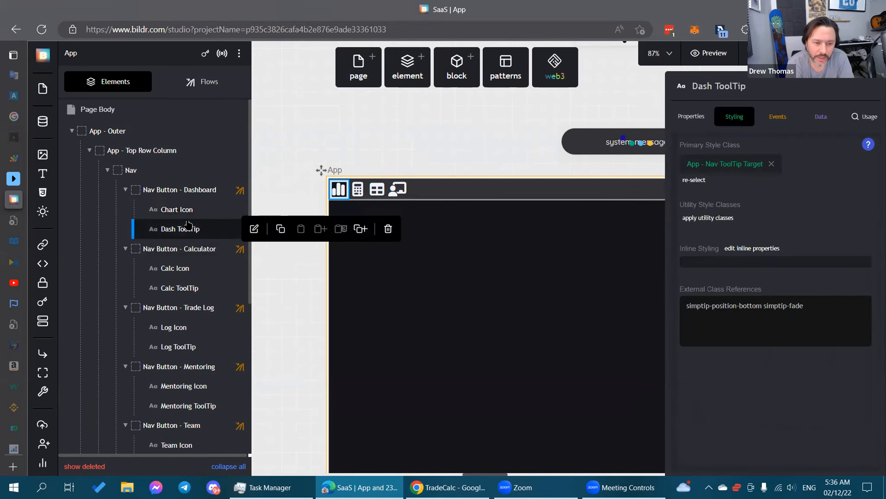
{"action": "left_click", "coordinate": [706, 160]}
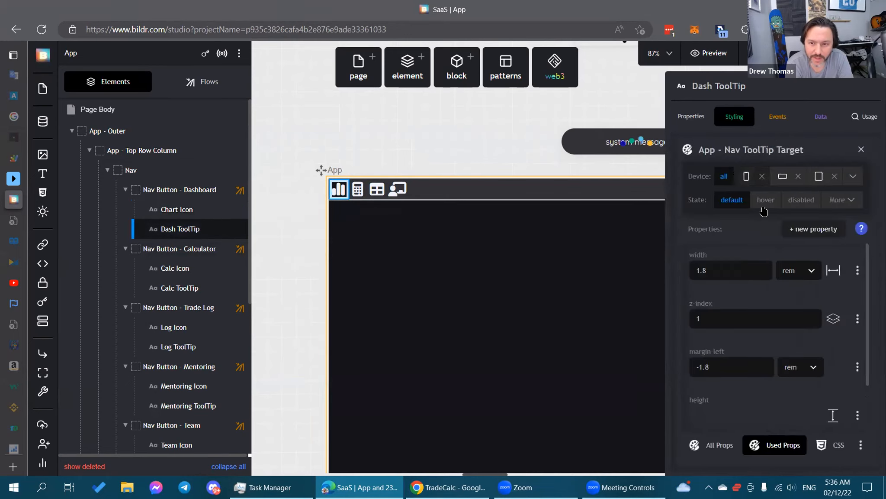
{"action": "left_click", "coordinate": [175, 184]}
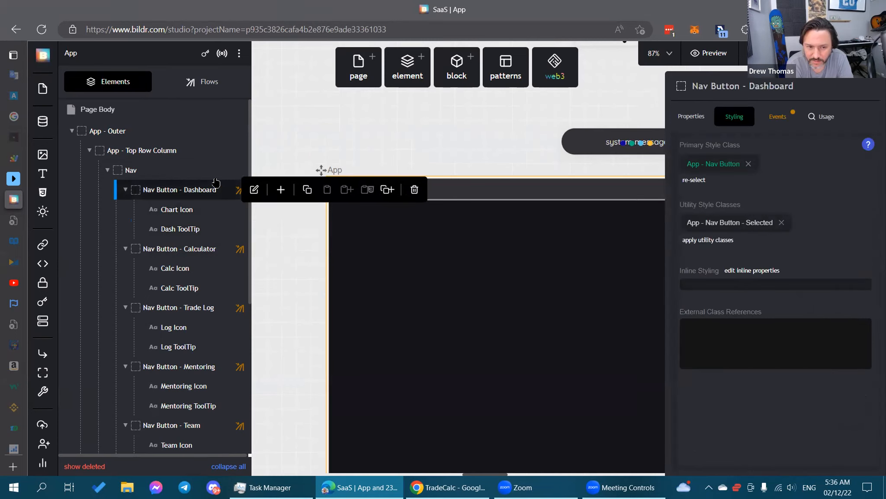
{"action": "left_click", "coordinate": [715, 164]}
Delete the box-shadow property from the App - Nav Button class's hover state.
{"action": "left_click", "coordinate": [765, 200]}
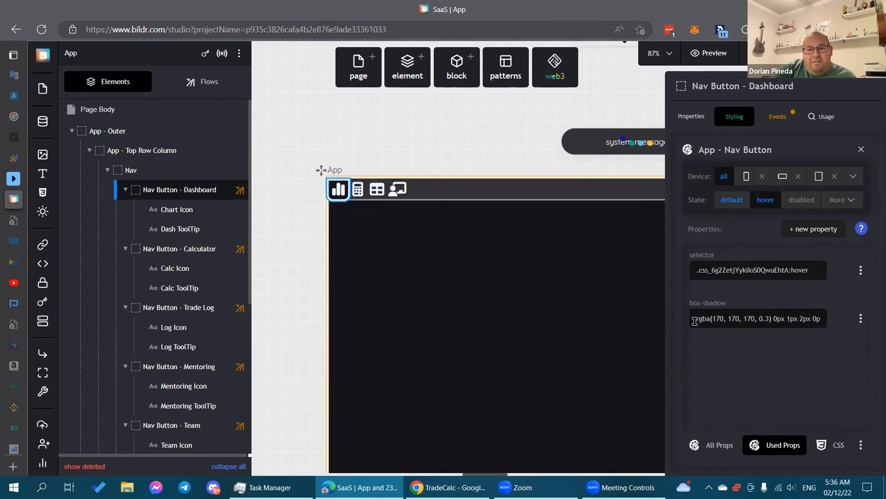
{"action": "left_click_drag", "start_coordinate": [695, 321], "coordinate": [848, 330]}
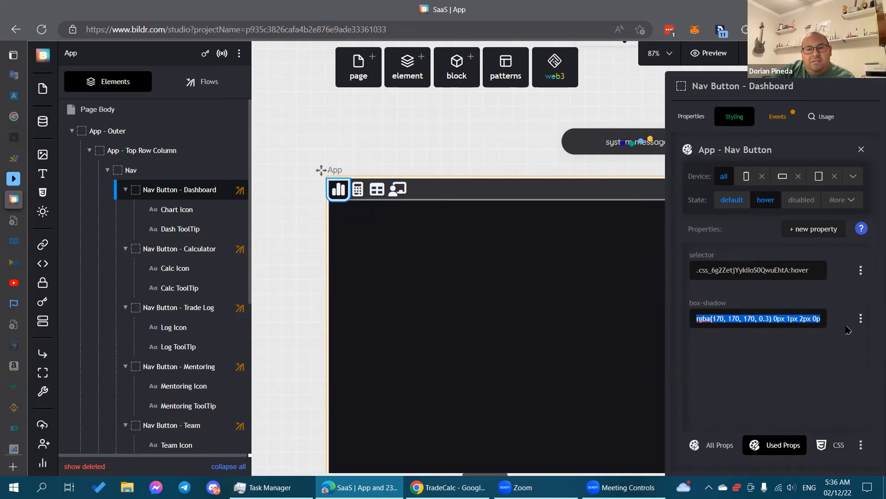
{"action": "left_click", "coordinate": [802, 351]}
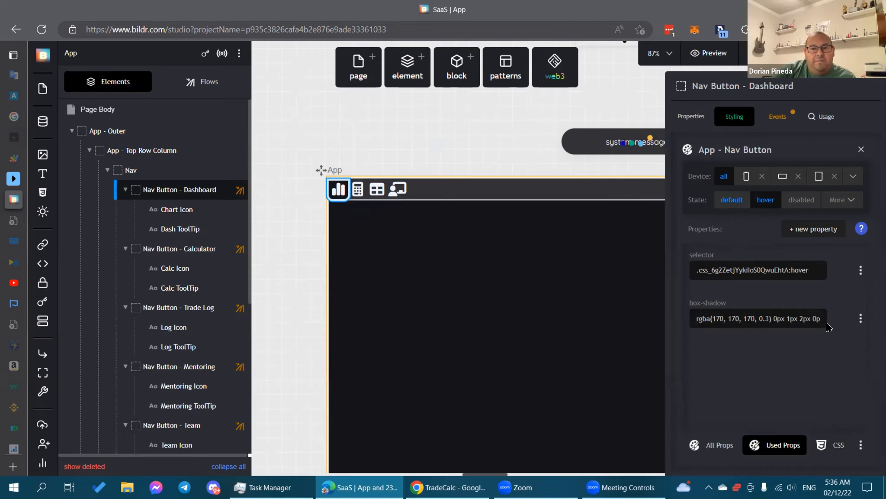
{"action": "left_click", "coordinate": [859, 317]}
{"action": "left_click", "coordinate": [816, 367]}
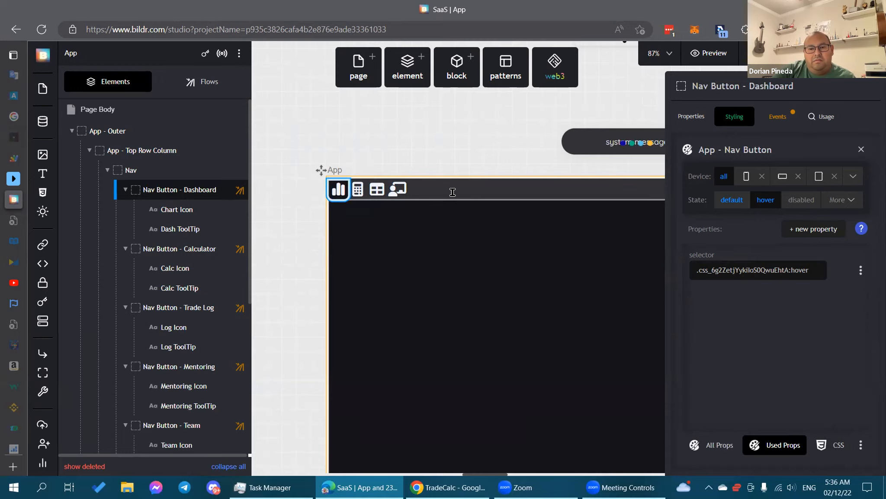
{"action": "left_click", "coordinate": [407, 145]}
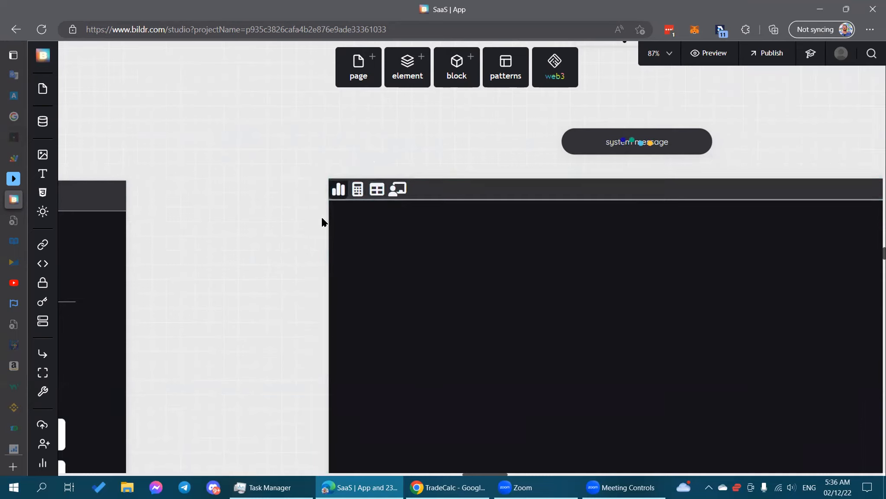
{"action": "left_click", "coordinate": [338, 191]}
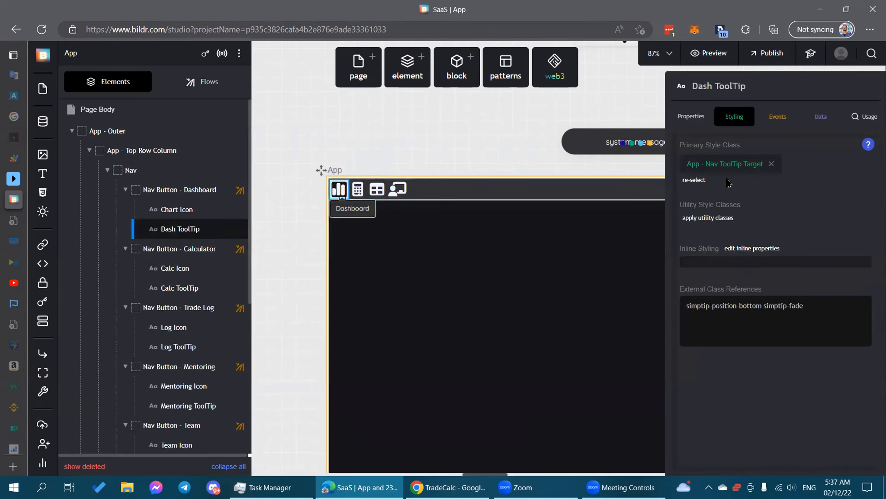
Review the App - Nav Button class's default styles and style editor help, then select Chart Icon.
{"action": "left_click", "coordinate": [178, 191]}
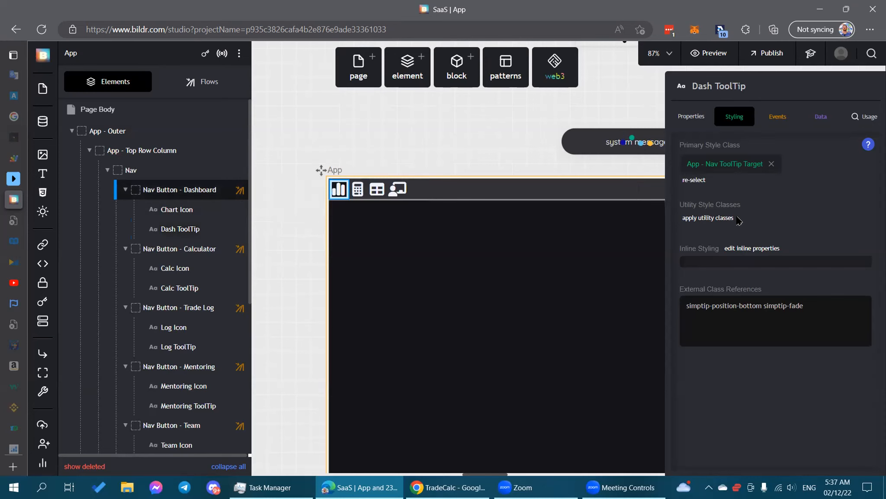
{"action": "left_click", "coordinate": [716, 163]}
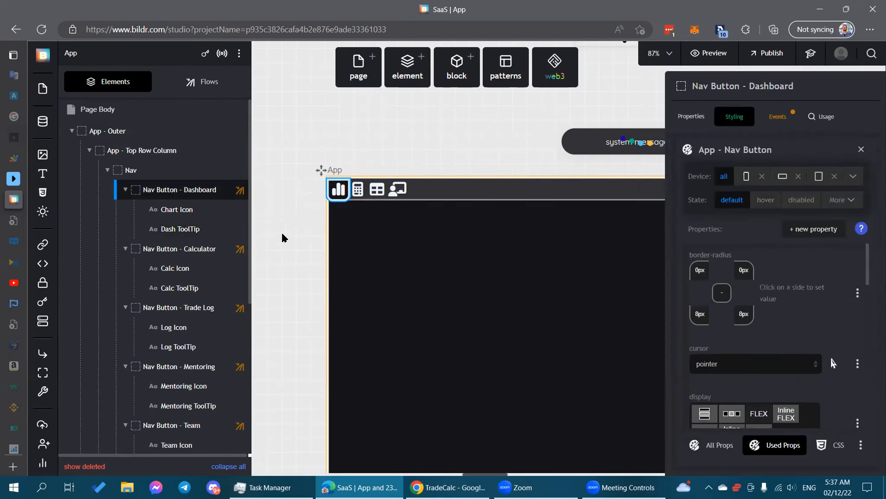
{"action": "mouse_move", "coordinate": [205, 218]}
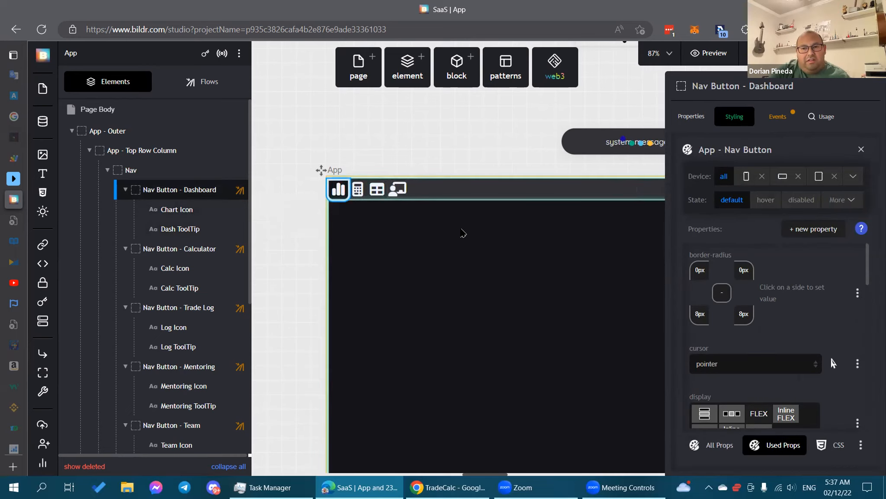
{"action": "left_click", "coordinate": [862, 228]}
{"action": "left_click", "coordinate": [858, 202]}
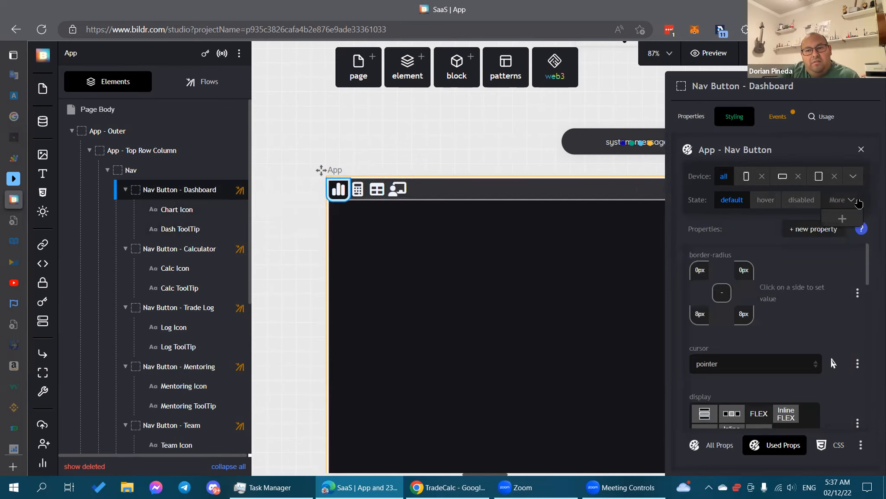
{"action": "left_click", "coordinate": [195, 212]}
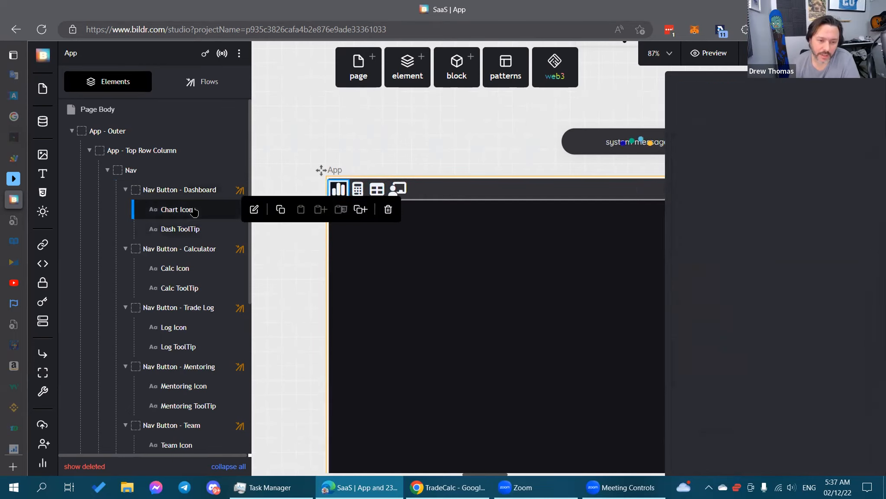
Review the App - Button - Icon and App - Nav ToolTip Target classes, including the 1.8 rem sizing.
{"action": "left_click", "coordinate": [709, 168]}
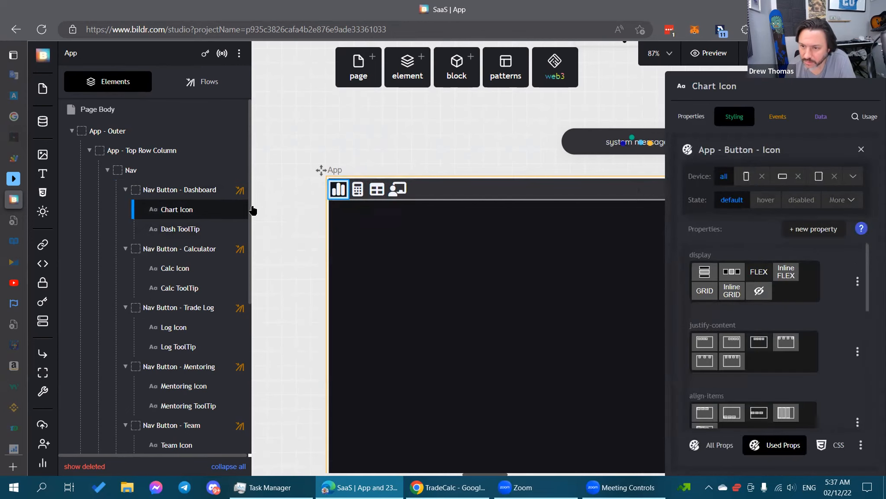
{"action": "left_click", "coordinate": [182, 229]}
{"action": "left_click", "coordinate": [701, 168]}
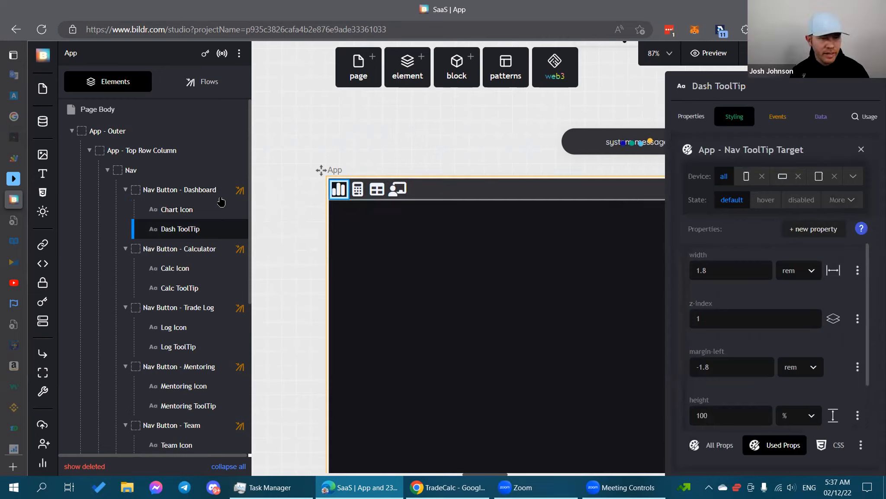
{"action": "mouse_move", "coordinate": [188, 193]}
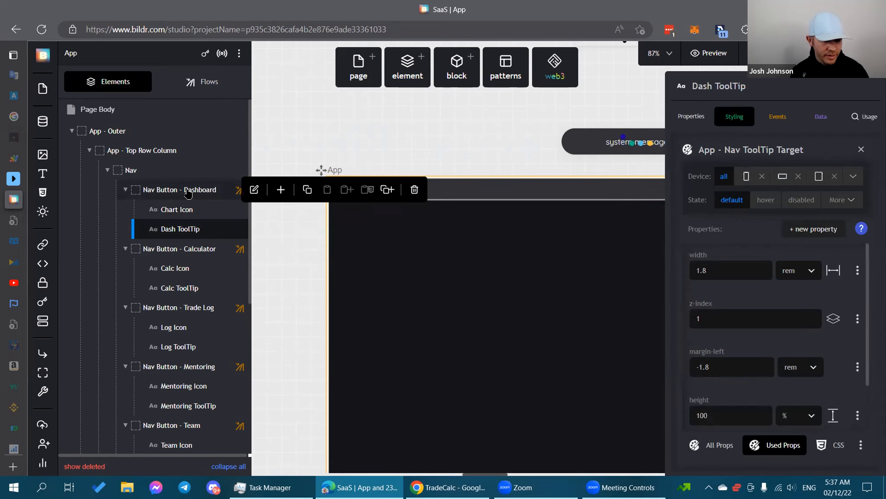
{"action": "left_click", "coordinate": [188, 193]}
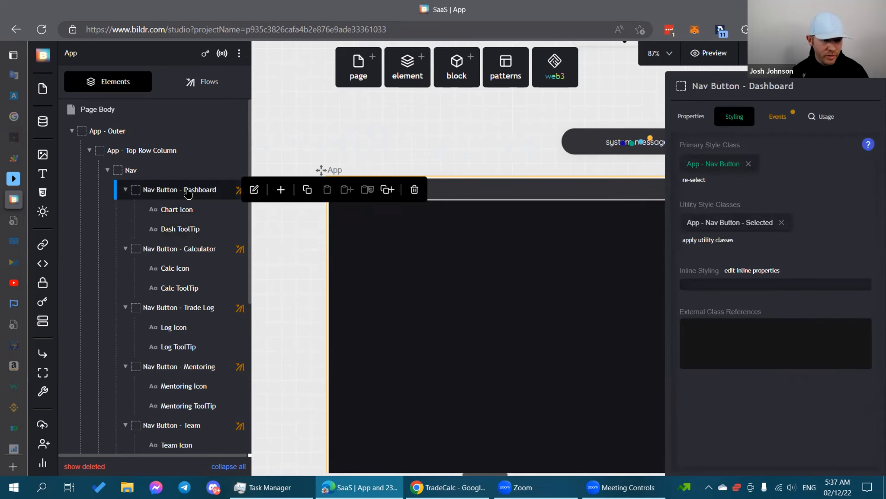
{"action": "left_click", "coordinate": [179, 210]}
{"action": "left_click", "coordinate": [206, 232]}
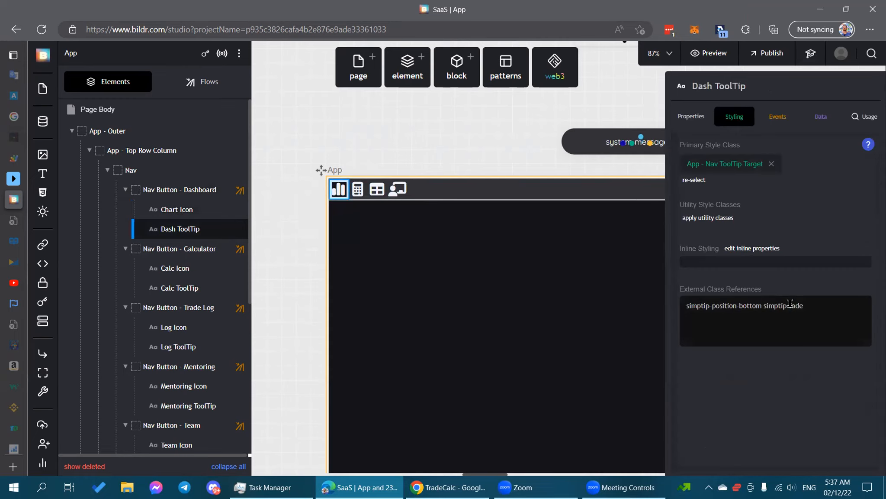
{"action": "left_click", "coordinate": [687, 118]}
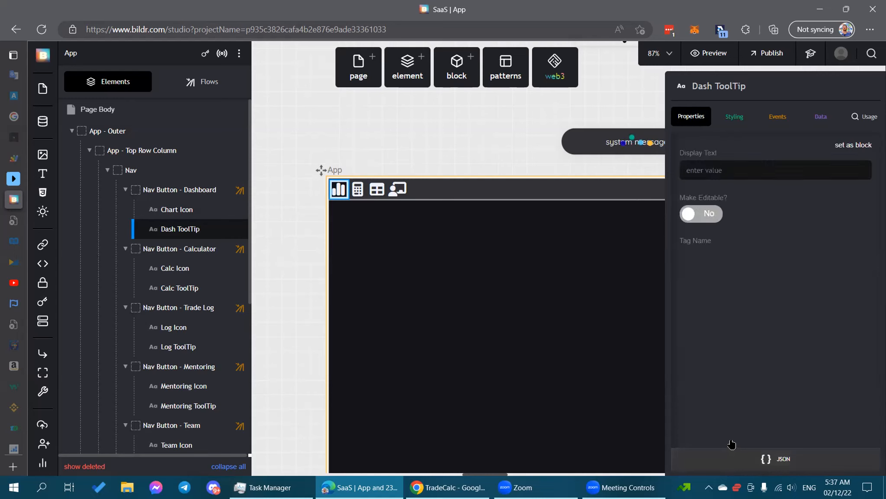
Inspect the Dash ToolTip's JSON definition and view the tooltip on the canvas.
{"action": "left_click", "coordinate": [801, 460]}
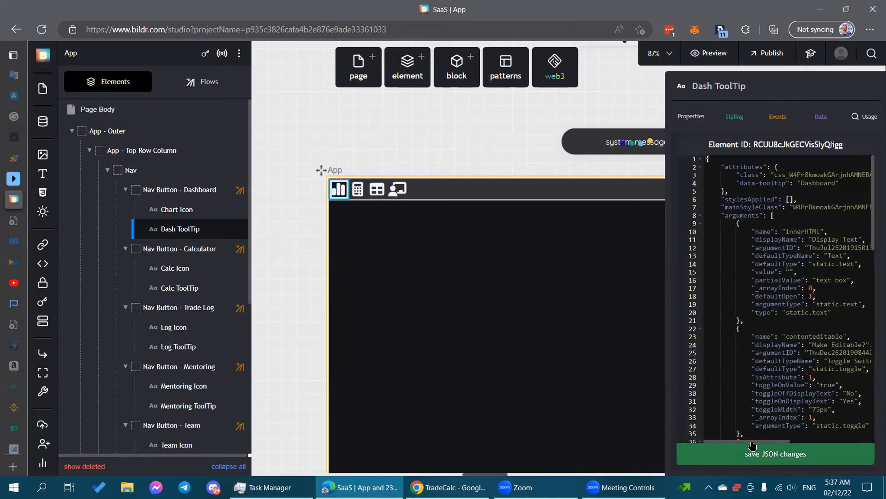
{"action": "left_click", "coordinate": [493, 134]}
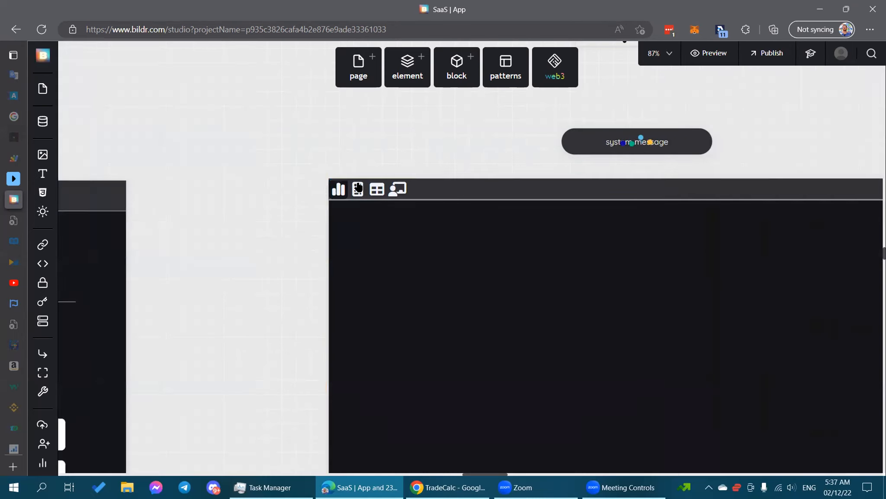
{"action": "left_click", "coordinate": [338, 192]}
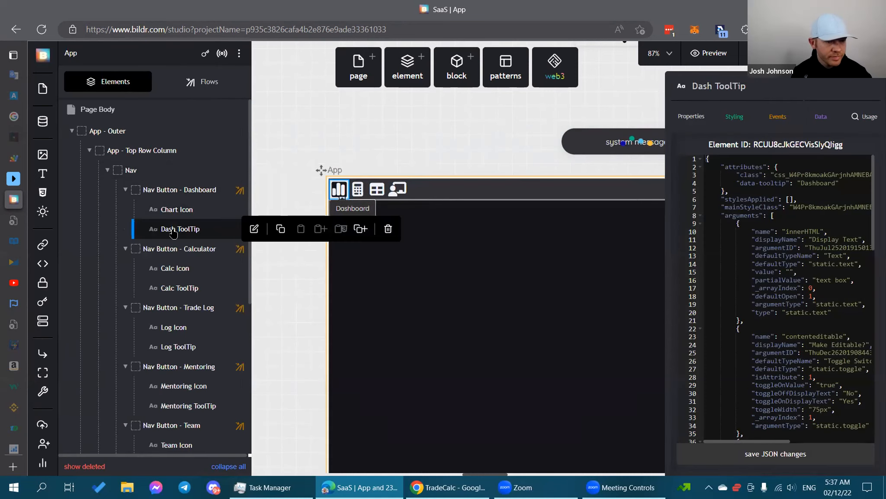
Select Nav Button - Dashboard and show its properties: div type, not droppable or draggable.
{"action": "left_click", "coordinate": [206, 192]}
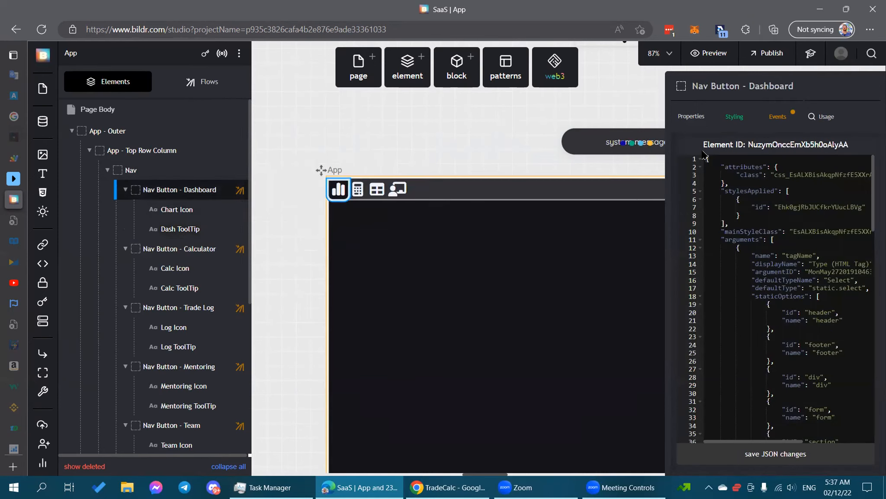
{"action": "left_click", "coordinate": [682, 115]}
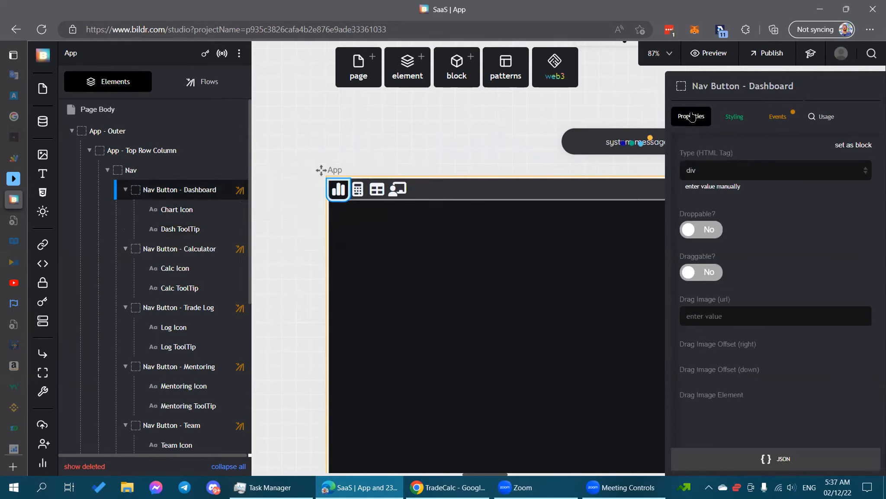
{"action": "left_click", "coordinate": [744, 116]}
Open the App - Nav Button class styles: 0px border-radius, pointer cursor, flex display.
{"action": "left_click", "coordinate": [710, 167]}
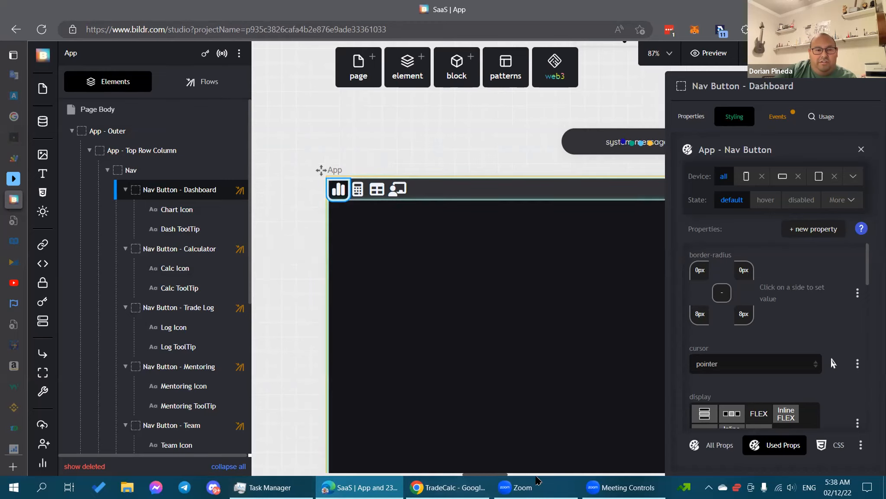
{"action": "mouse_move", "coordinate": [448, 487]}
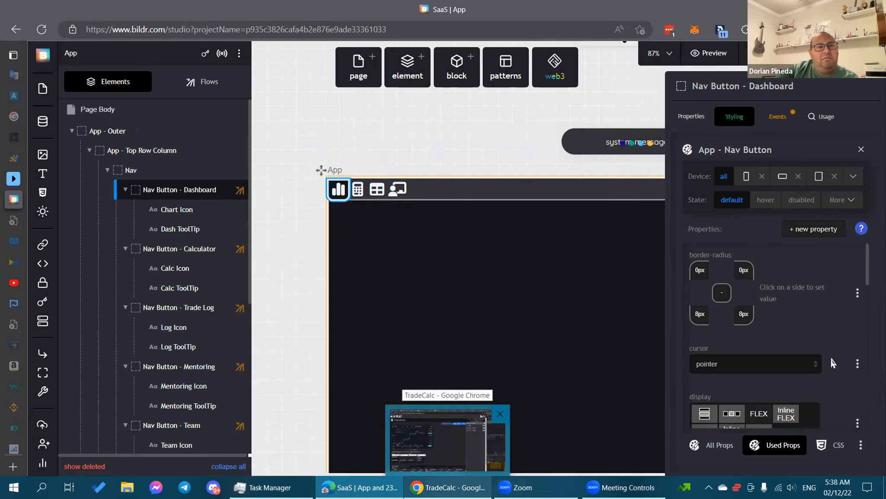
Deselect the nav button and move the canvas down to the landing page's Keep updated newsletter footer.
{"action": "left_click", "coordinate": [366, 144]}
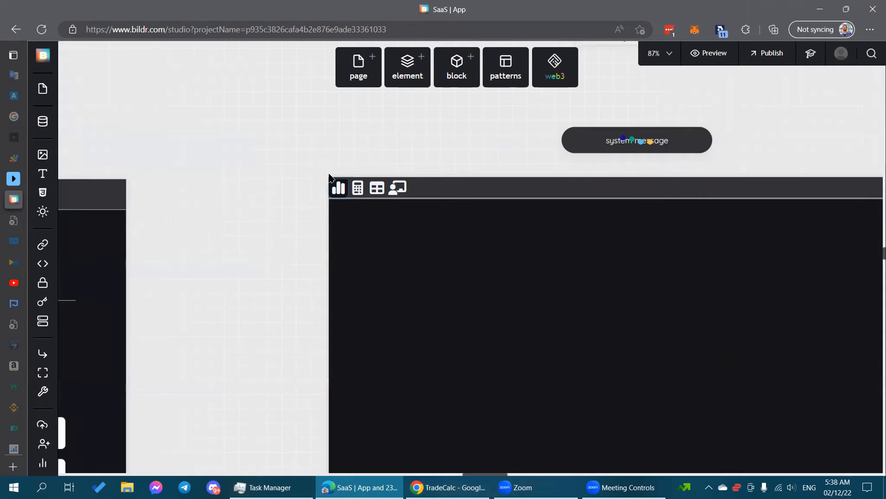
{"action": "left_click_drag", "start_coordinate": [204, 362], "coordinate": [453, 180]}
{"action": "left_click_drag", "start_coordinate": [470, 292], "coordinate": [606, 240]}
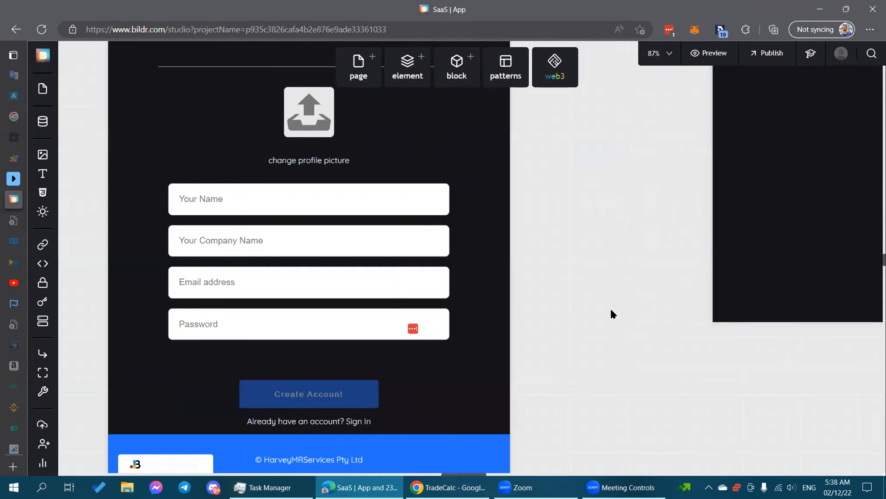
{"action": "left_click_drag", "start_coordinate": [105, 316], "coordinate": [343, 280]}
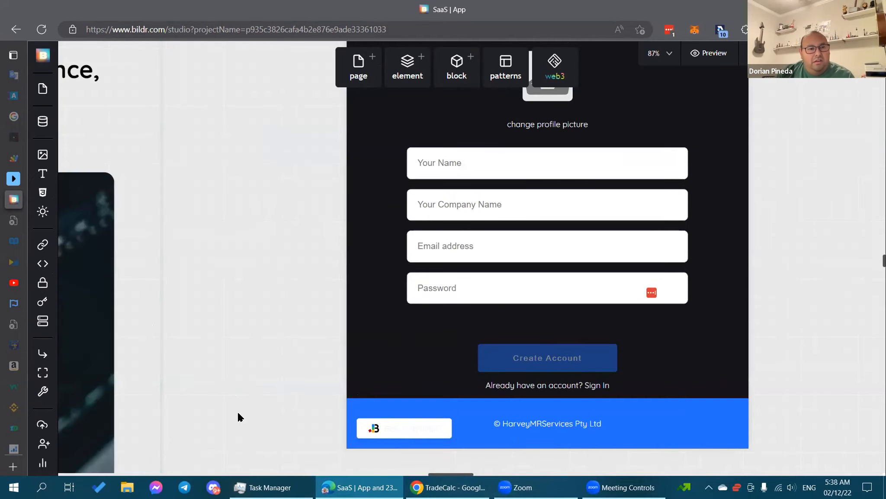
{"action": "left_click_drag", "start_coordinate": [237, 410], "coordinate": [765, 88]}
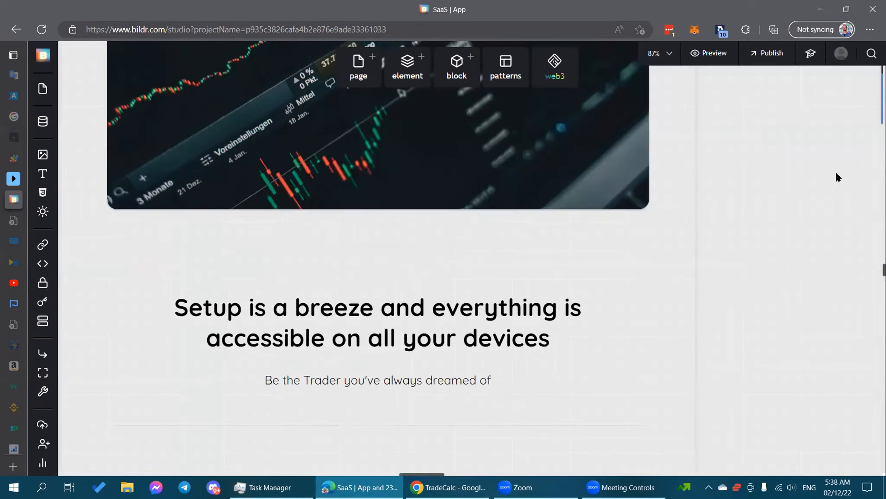
{"action": "scroll", "coordinate": [760, 211], "scroll_direction": "down", "scroll_amount": 3}
{"action": "scroll", "coordinate": [823, 191], "scroll_direction": "down", "scroll_amount": 5}
{"action": "scroll", "coordinate": [823, 191], "scroll_direction": "down", "scroll_amount": 10}
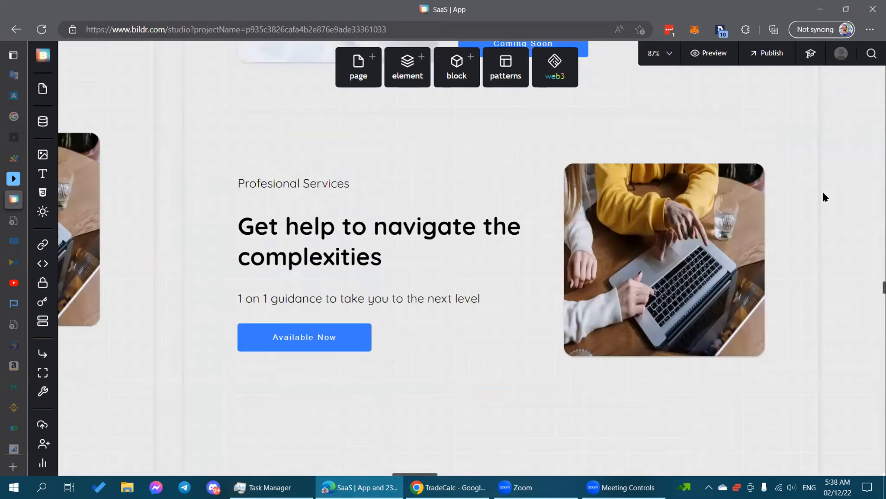
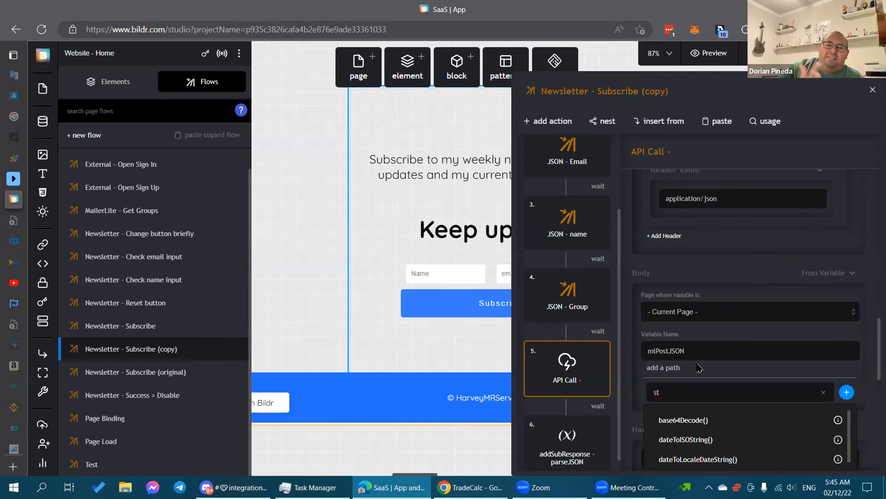
Clear the stray 'st==' path search text and close the path suggestion list.
{"action": "type", "text": "=="}
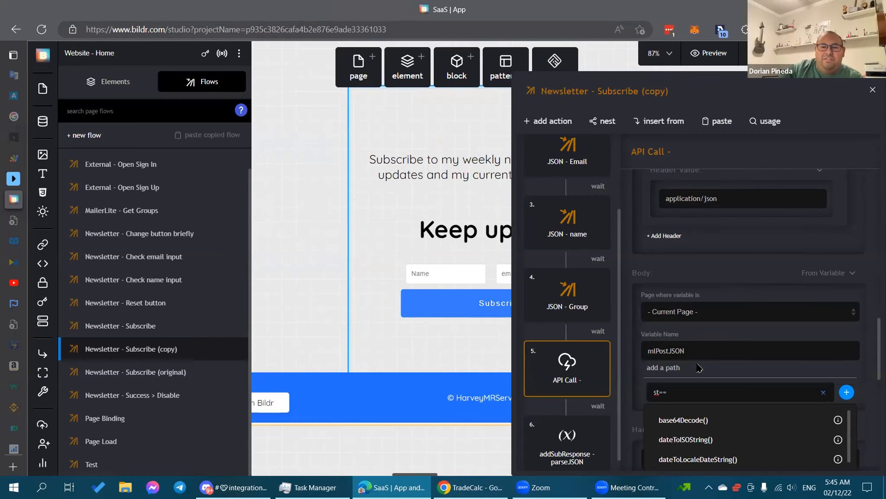
{"action": "key", "text": "BackSpace"}
{"action": "key", "text": "BackSpace"}
{"action": "key", "text": "BackSpace"}
{"action": "key", "text": "BackSpace"}
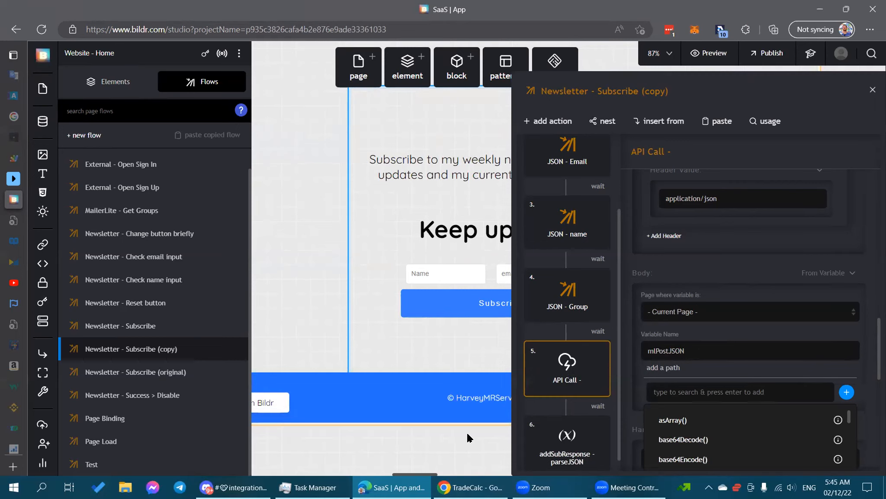
{"action": "scroll", "coordinate": [761, 331], "scroll_direction": "down", "scroll_amount": 3}
{"action": "left_click", "coordinate": [870, 278]}
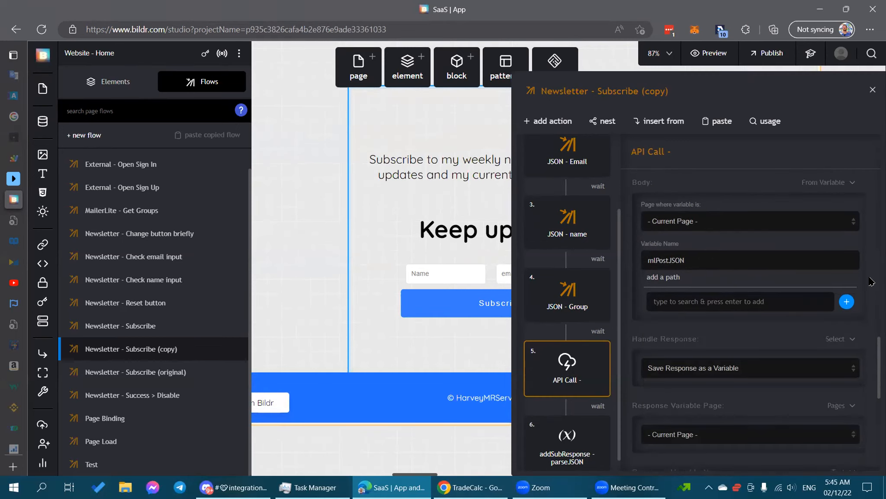
{"action": "scroll", "coordinate": [869, 341], "scroll_direction": "down", "scroll_amount": 3}
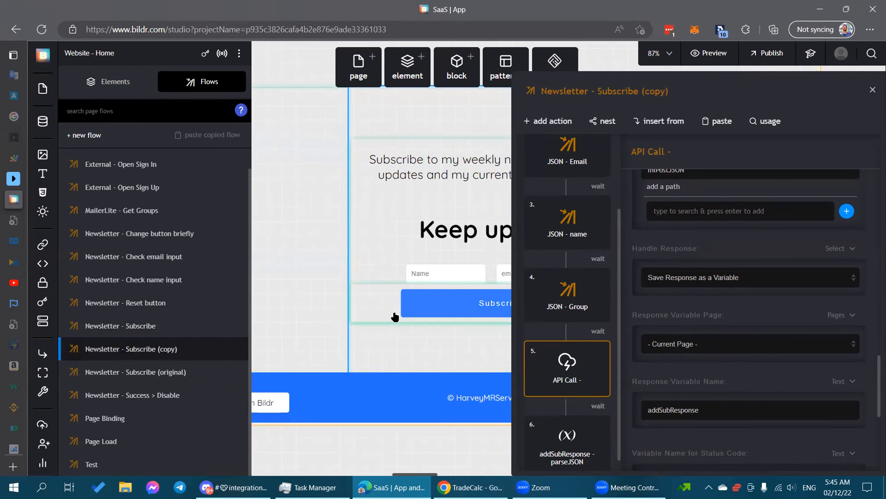
Bind the Subscribe button's click event to the Newsletter - Subscribe (copy) flow.
{"action": "left_click", "coordinate": [437, 304]}
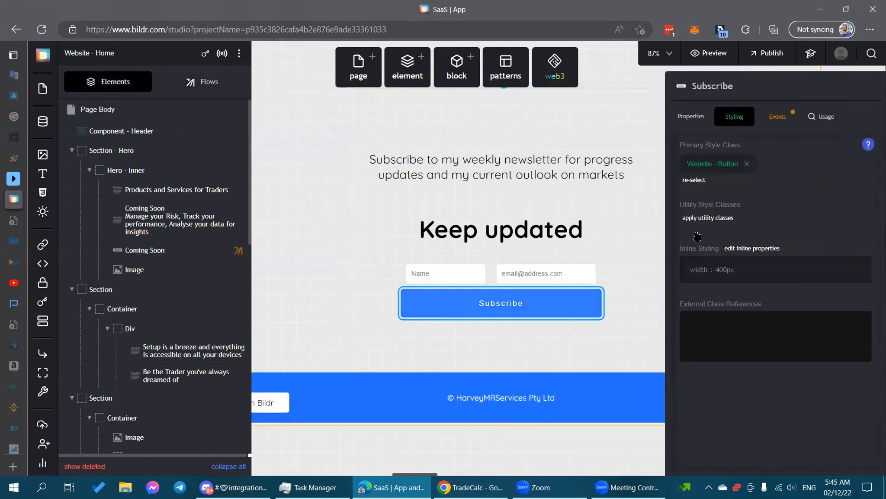
{"action": "left_click", "coordinate": [778, 116]}
{"action": "left_click", "coordinate": [768, 181]}
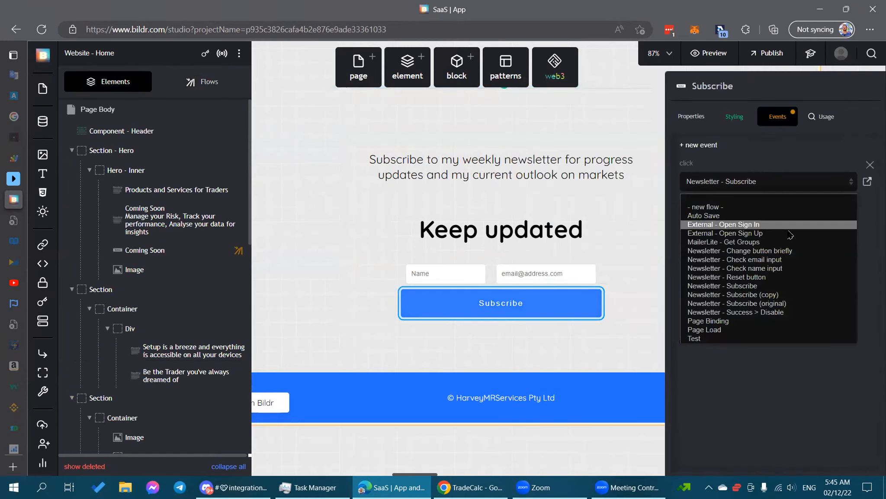
{"action": "left_click", "coordinate": [783, 295]}
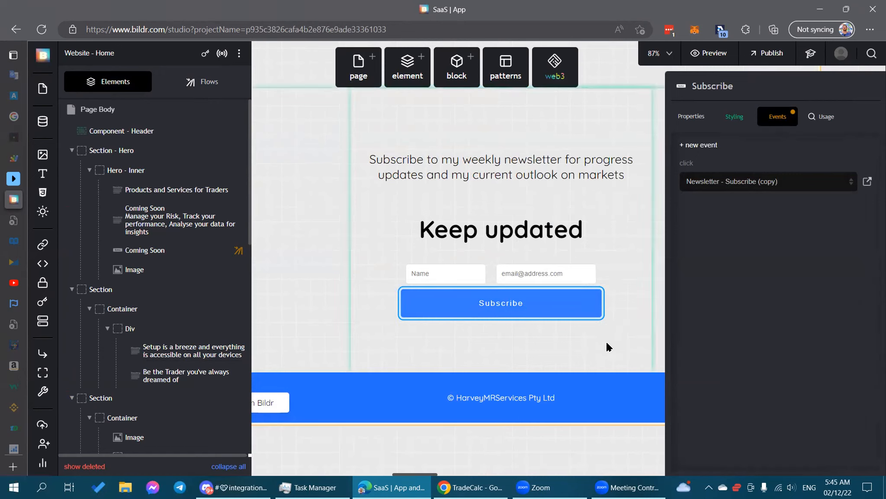
Select the newsletter form container, then bring up the second TradeCalc tab in Chrome.
{"action": "left_click", "coordinate": [432, 452]}
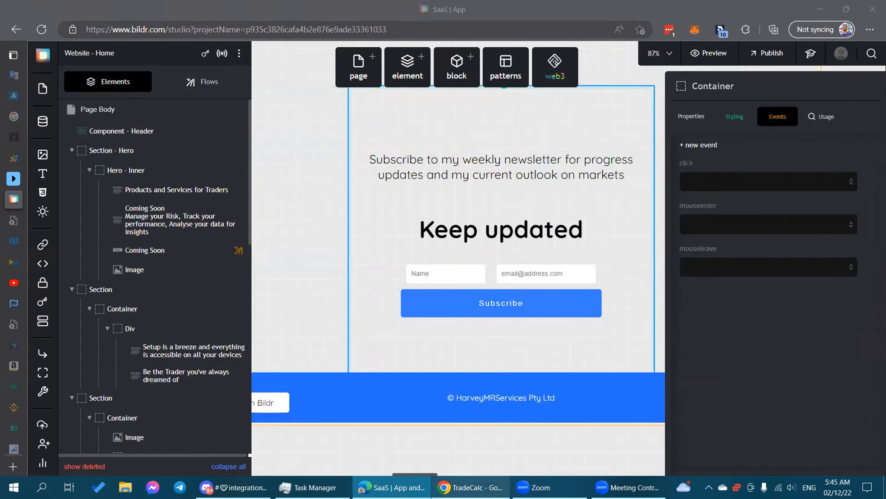
{"action": "left_click", "coordinate": [472, 487]}
{"action": "left_click", "coordinate": [93, 13]}
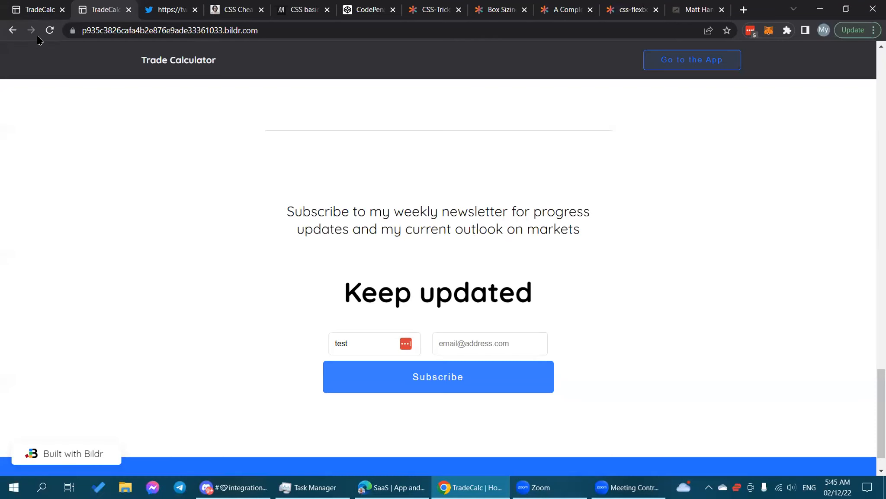
Reload the live TradeCalc page and open DevTools docked at about half the window width.
{"action": "left_click", "coordinate": [49, 30]}
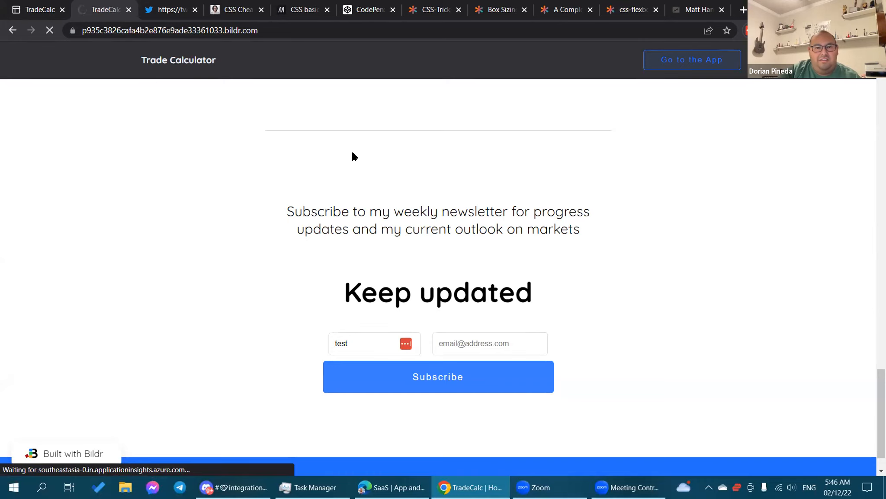
{"action": "right_click", "coordinate": [807, 123]}
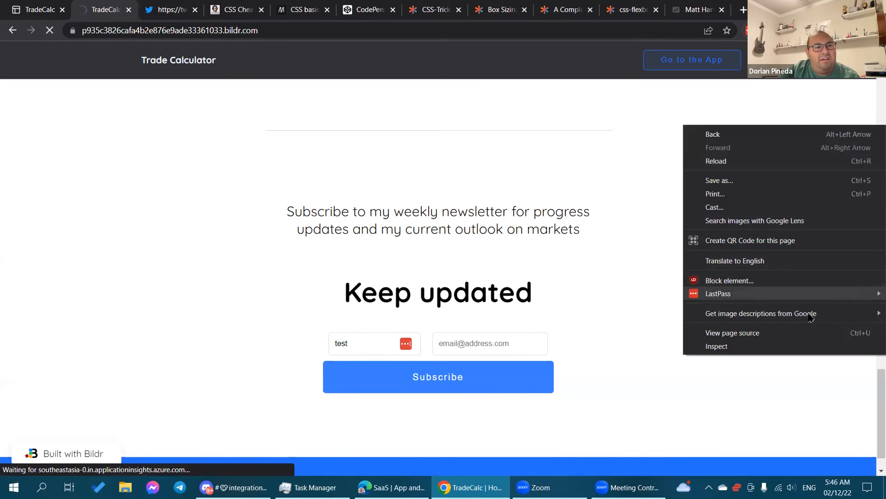
{"action": "left_click", "coordinate": [781, 346]}
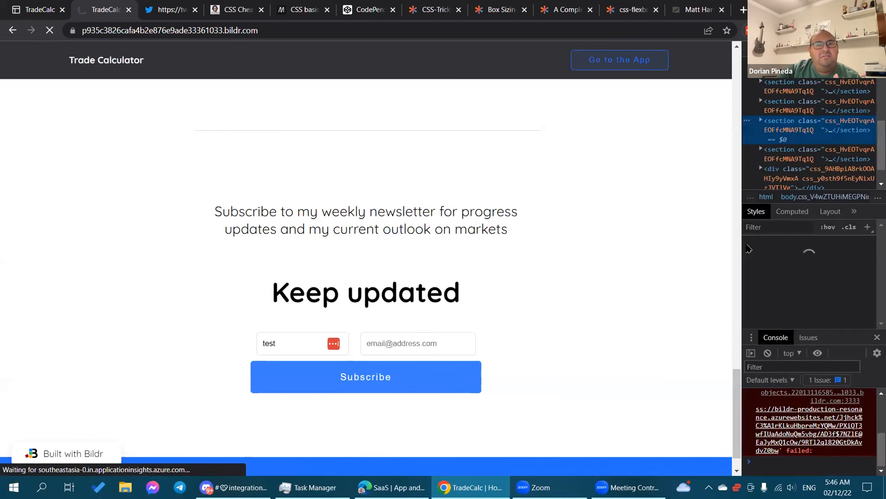
{"action": "left_click_drag", "start_coordinate": [741, 245], "coordinate": [486, 268]}
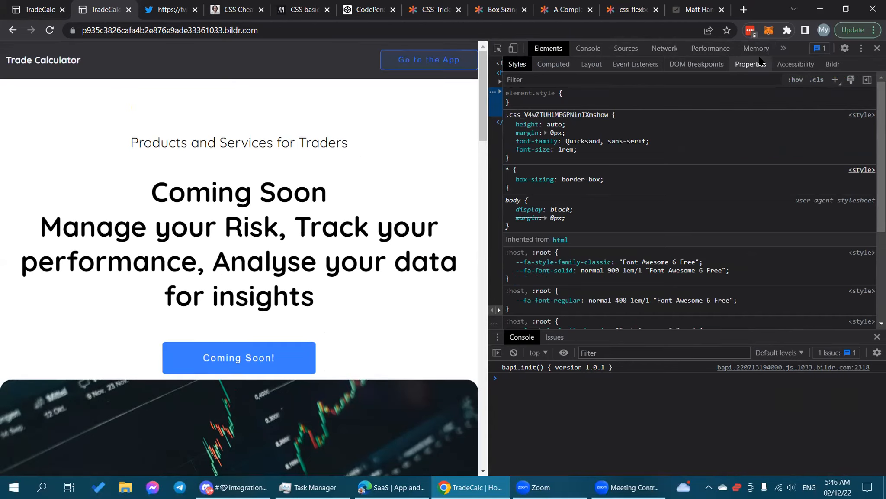
Clear the browser cache from the DevTools Network panel and empty its request log.
{"action": "left_click", "coordinate": [666, 52]}
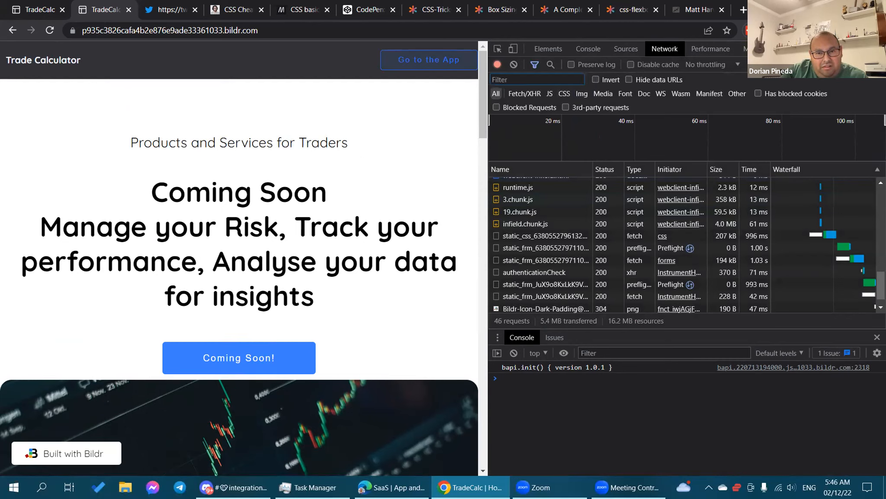
{"action": "right_click", "coordinate": [574, 225]}
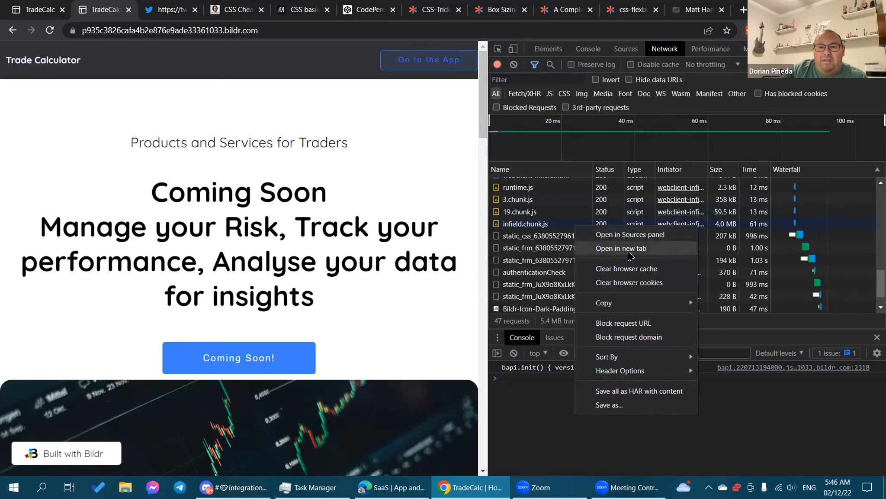
{"action": "left_click", "coordinate": [643, 269]}
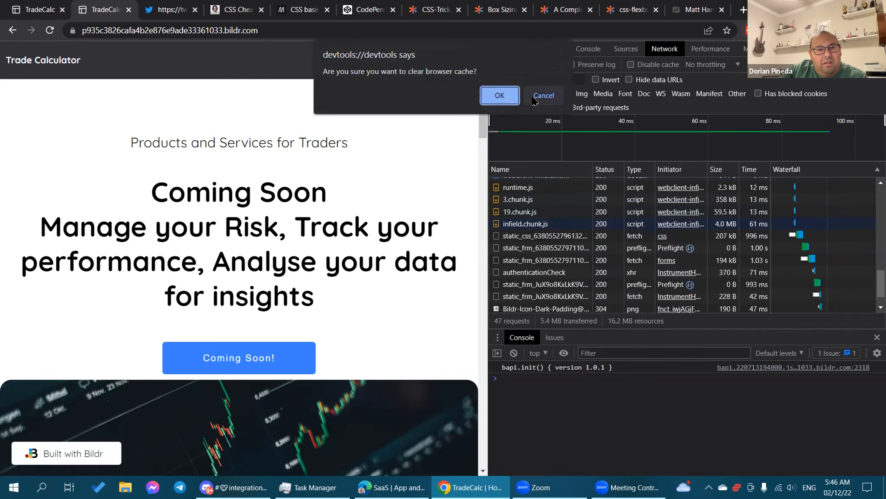
{"action": "left_click", "coordinate": [541, 93]}
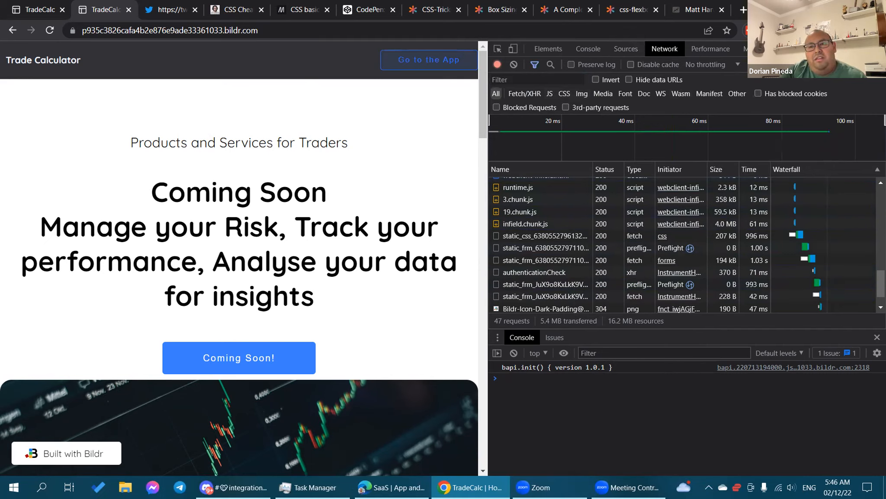
{"action": "left_click", "coordinate": [498, 64]}
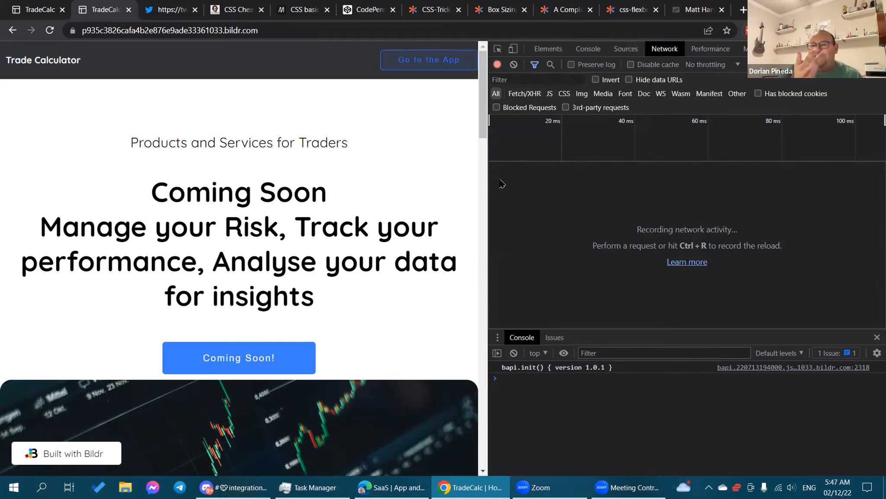
Fill the Keep updated form with name 'test' and a test e-mail address, then subscribe.
{"action": "scroll", "coordinate": [438, 240], "scroll_direction": "down", "scroll_amount": 10}
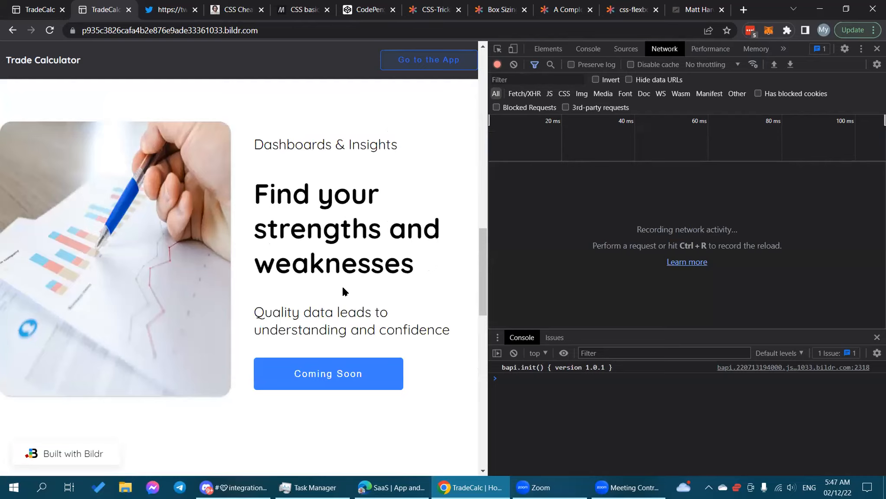
{"action": "scroll", "coordinate": [343, 290], "scroll_direction": "down", "scroll_amount": 12}
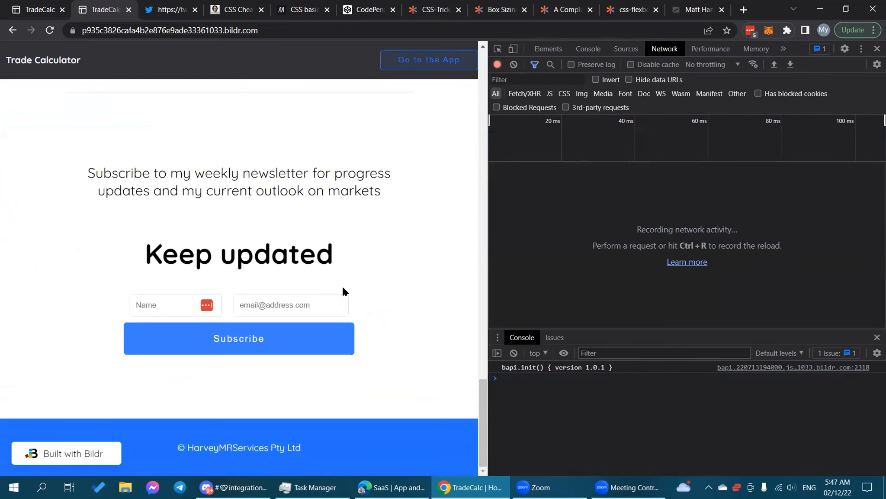
{"action": "left_click", "coordinate": [178, 305]}
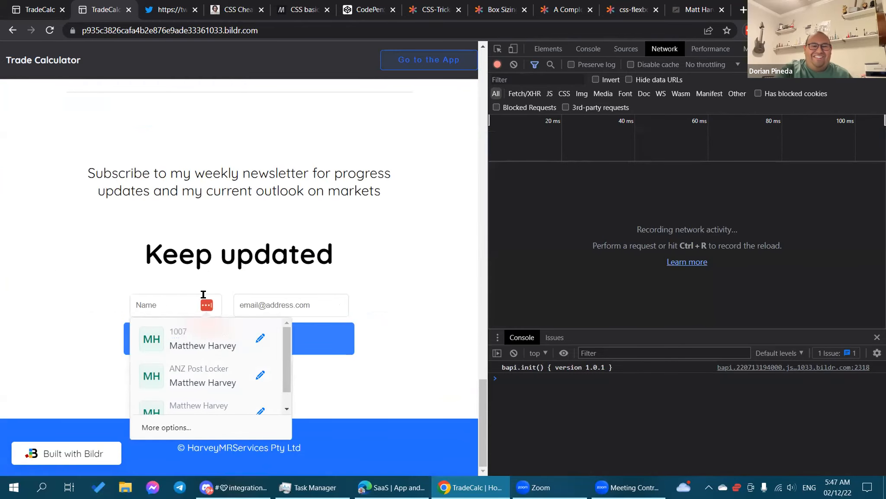
{"action": "type", "text": "test"}
{"action": "key", "text": "Tab"}
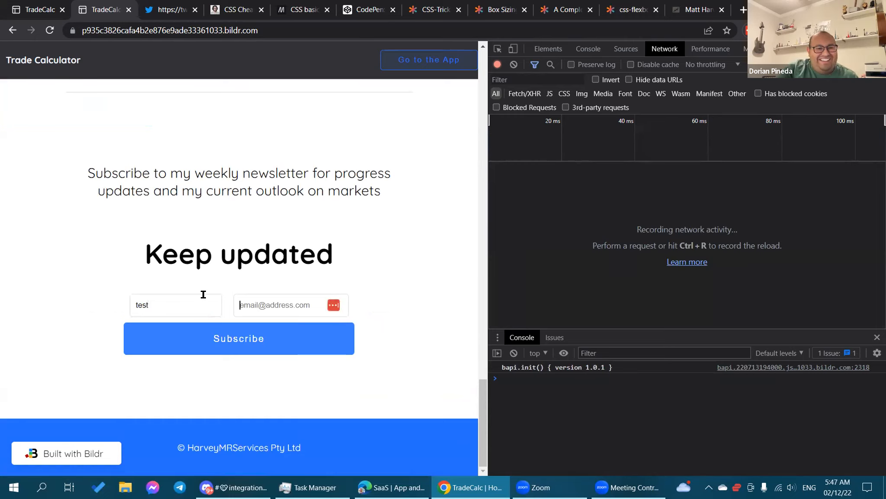
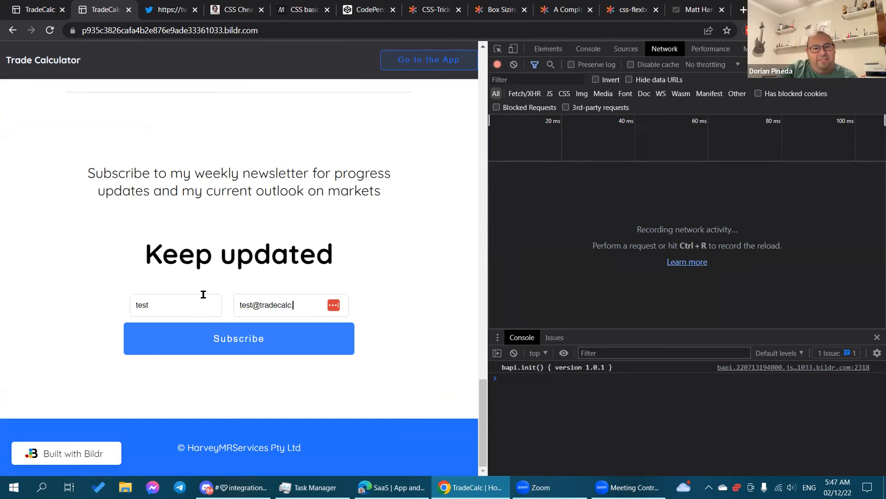
{"action": "left_click", "coordinate": [264, 353]}
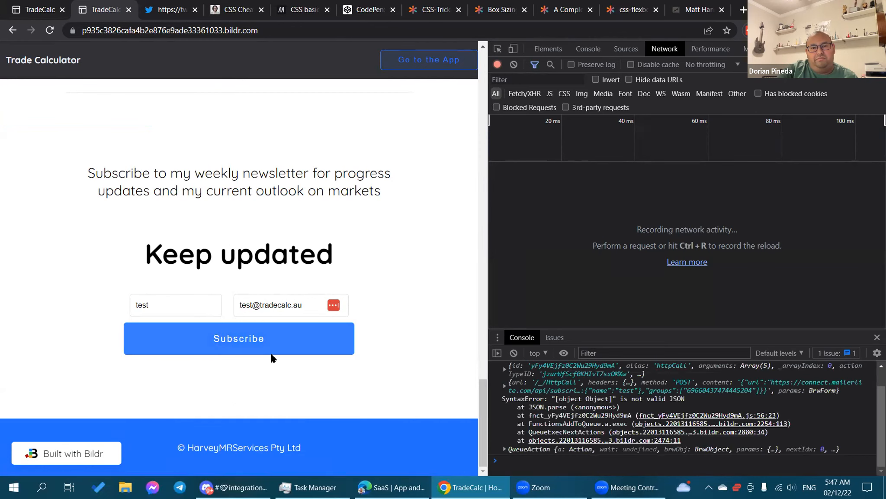
Enlarge the console and look over the SyntaxError's stack trace lines.
{"action": "left_click_drag", "start_coordinate": [685, 331], "coordinate": [688, 266]}
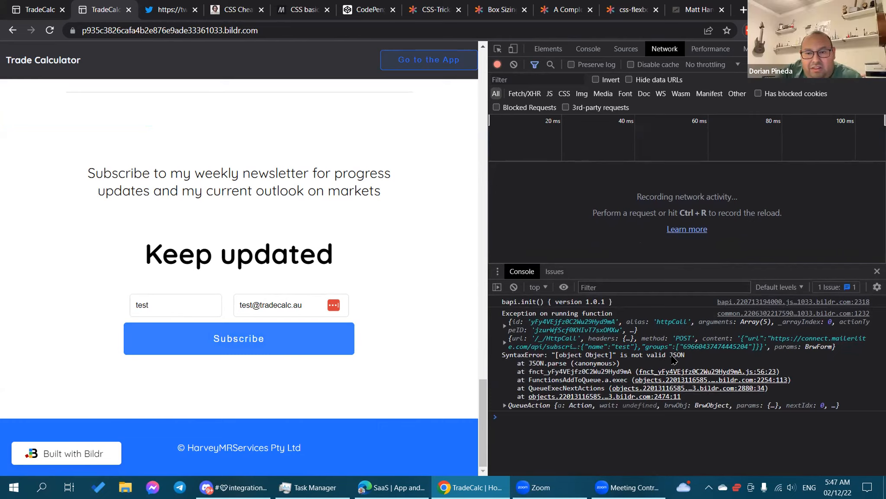
{"action": "left_click", "coordinate": [782, 49]}
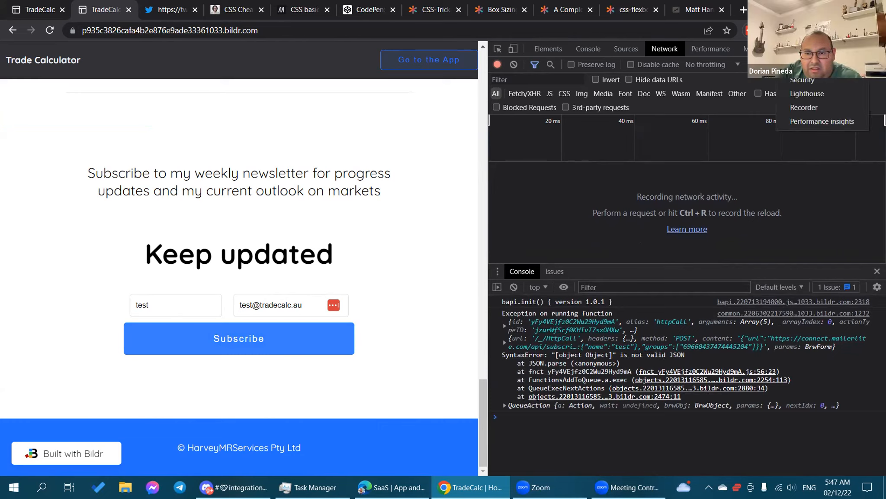
{"action": "left_click", "coordinate": [808, 189]}
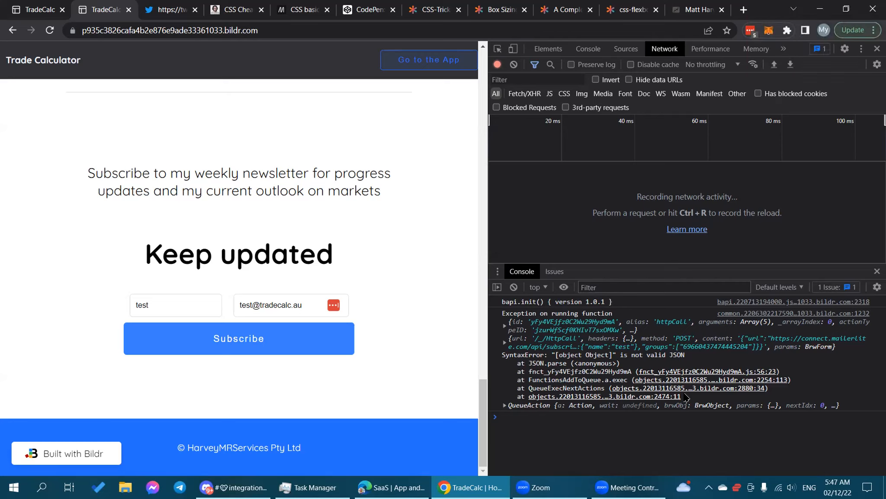
{"action": "left_click_drag", "start_coordinate": [685, 398], "coordinate": [508, 370]}
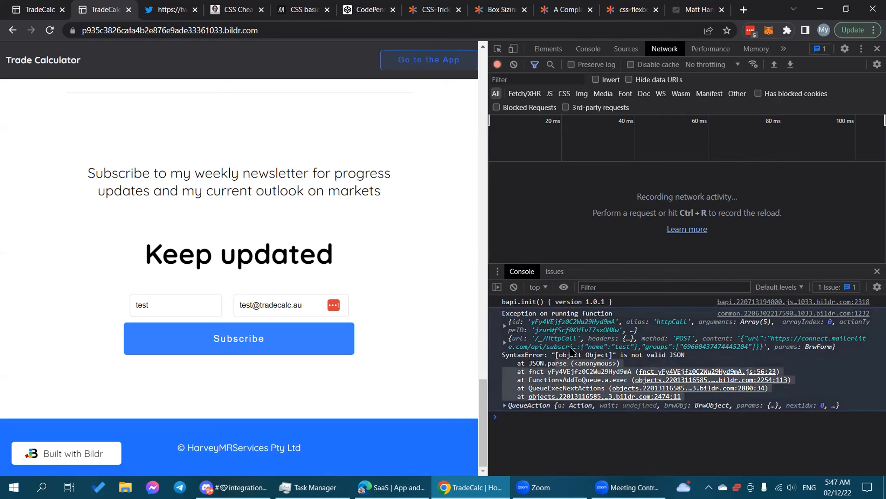
{"action": "left_click", "coordinate": [689, 396]}
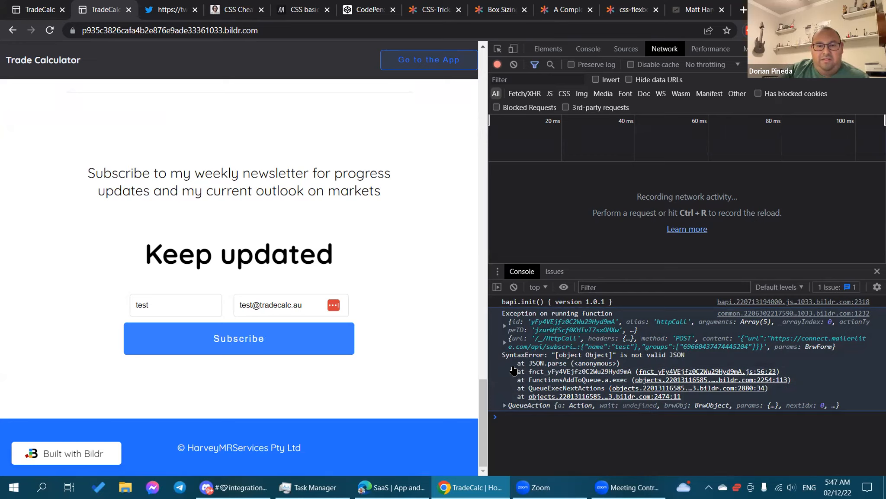
Expand QueueAction and the /_/HttpCall request object down to its content and params.
{"action": "left_click", "coordinate": [502, 405]}
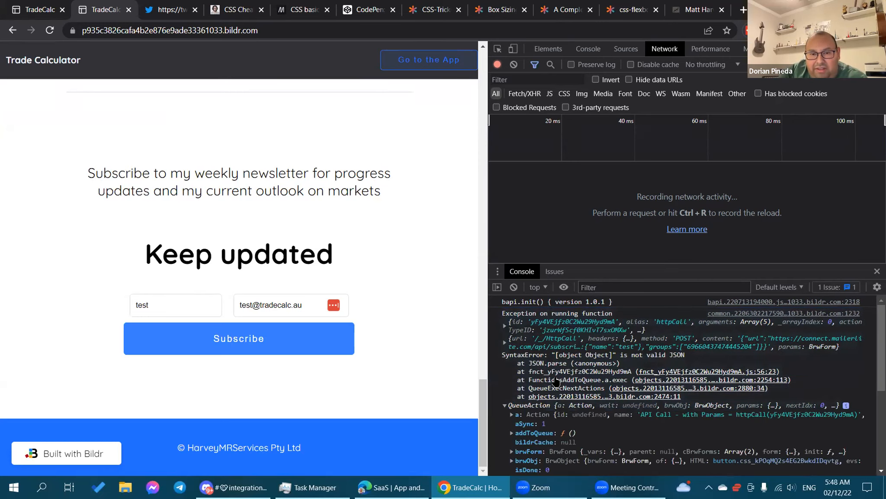
{"action": "scroll", "coordinate": [585, 355], "scroll_direction": "down", "scroll_amount": 3}
{"action": "scroll", "coordinate": [585, 355], "scroll_direction": "up", "scroll_amount": 3}
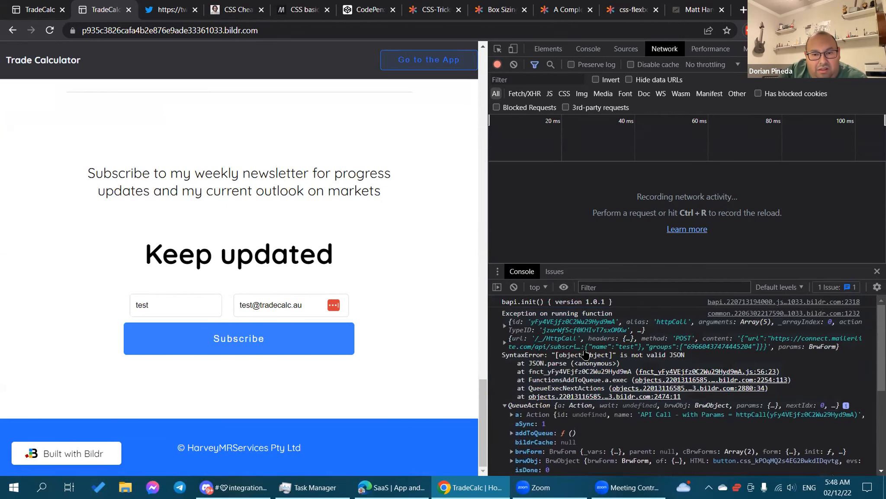
{"action": "left_click", "coordinate": [503, 343]}
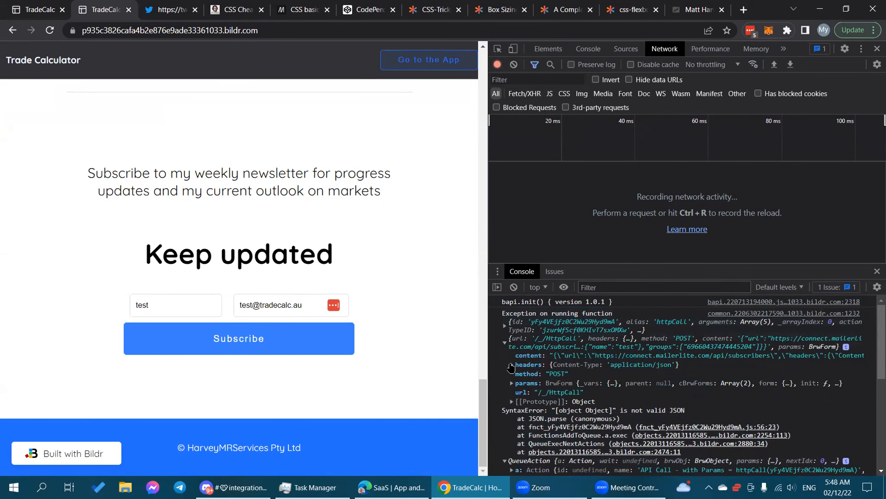
{"action": "left_click_drag", "start_coordinate": [487, 335], "coordinate": [140, 359]}
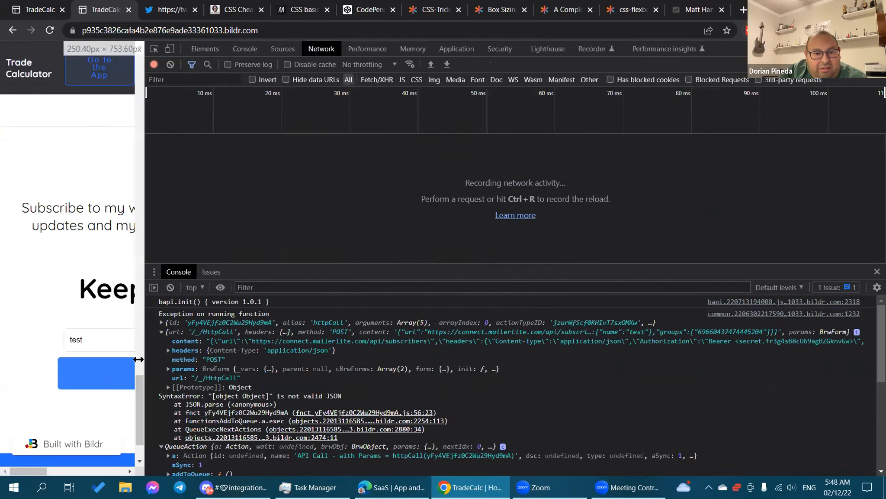
{"action": "right_click", "coordinate": [260, 338]}
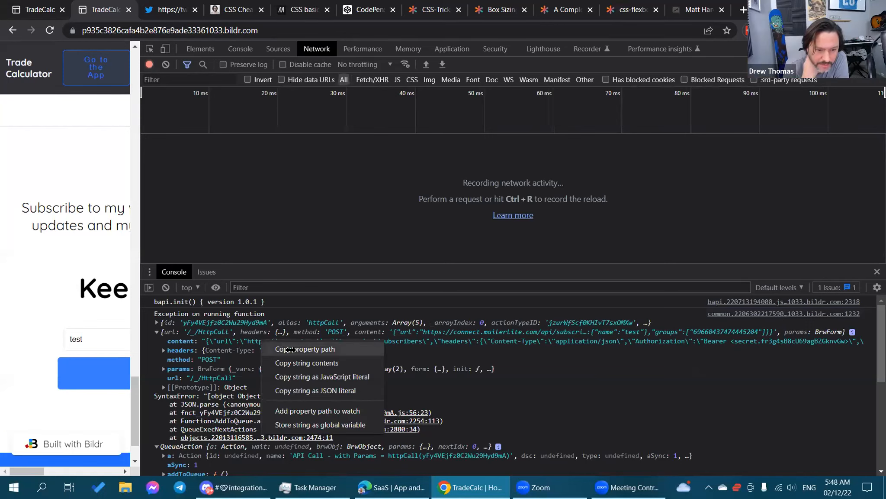
{"action": "left_click", "coordinate": [511, 368]}
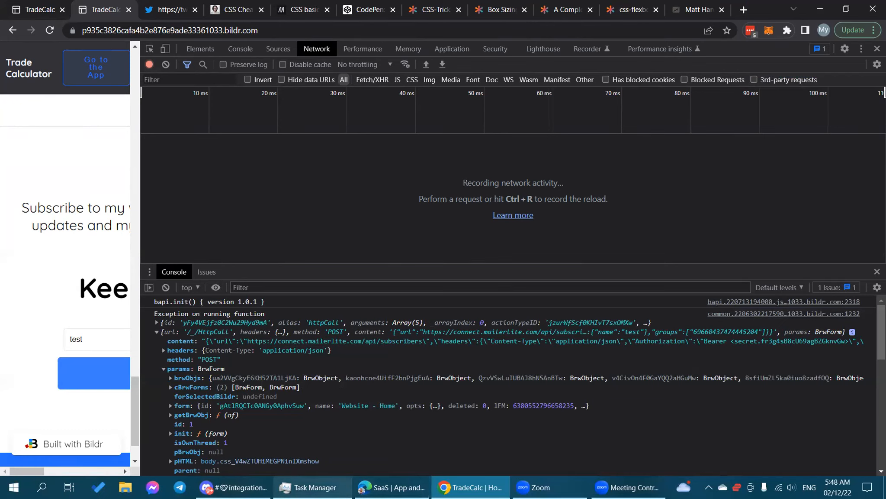
Back in Bildr Studio, open the Subscribe button's Newsletter - Subscribe (copy) flow.
{"action": "left_click", "coordinate": [376, 487]}
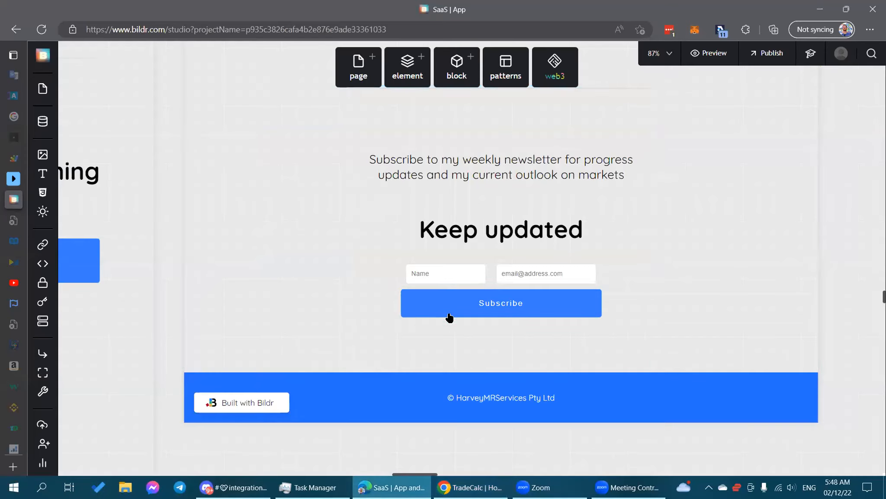
{"action": "left_click", "coordinate": [499, 306]}
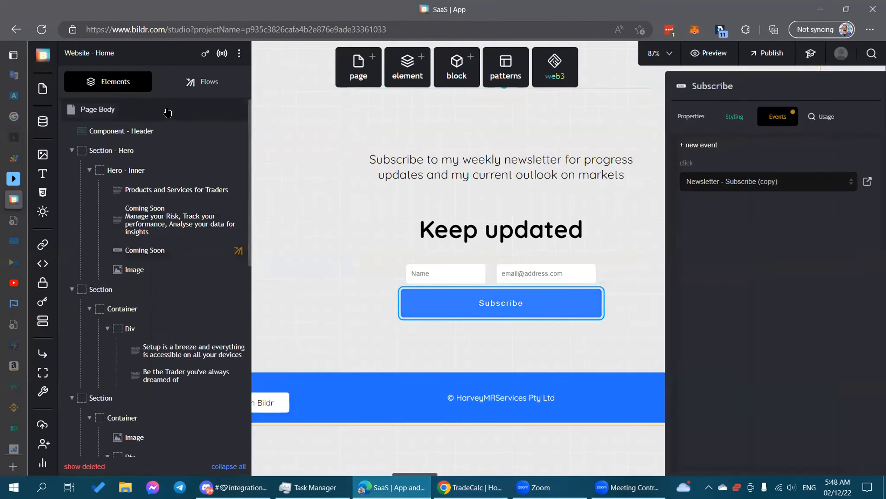
{"action": "left_click", "coordinate": [205, 81]}
{"action": "scroll", "coordinate": [176, 323], "scroll_direction": "down", "scroll_amount": 1}
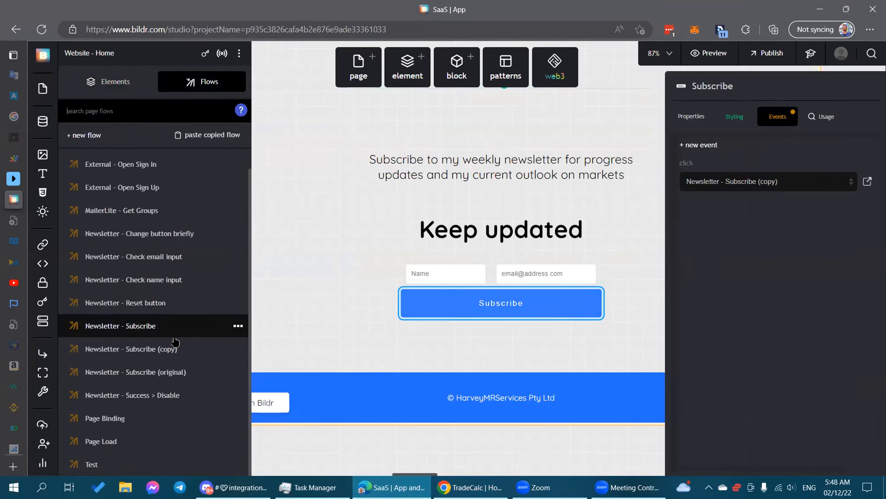
{"action": "left_click", "coordinate": [173, 351]}
Delete the stray space from the API Call step's URL Parameters field.
{"action": "scroll", "coordinate": [580, 342], "scroll_direction": "down", "scroll_amount": 3}
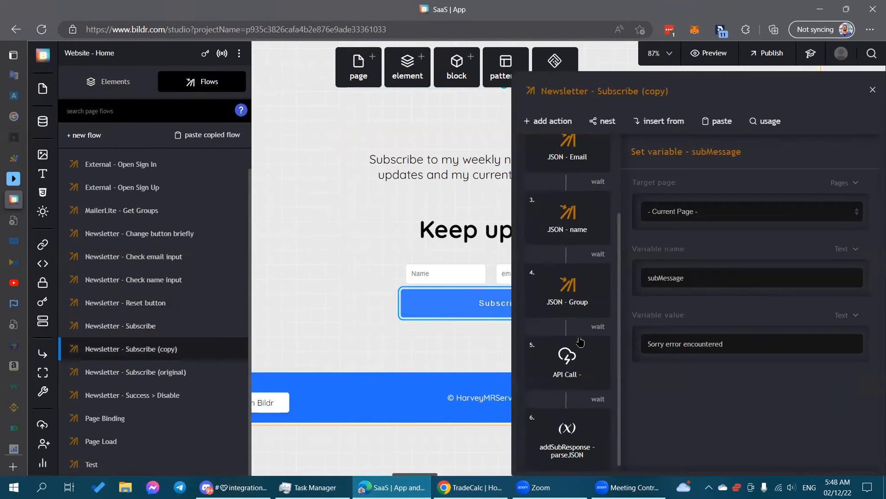
{"action": "left_click", "coordinate": [567, 355]}
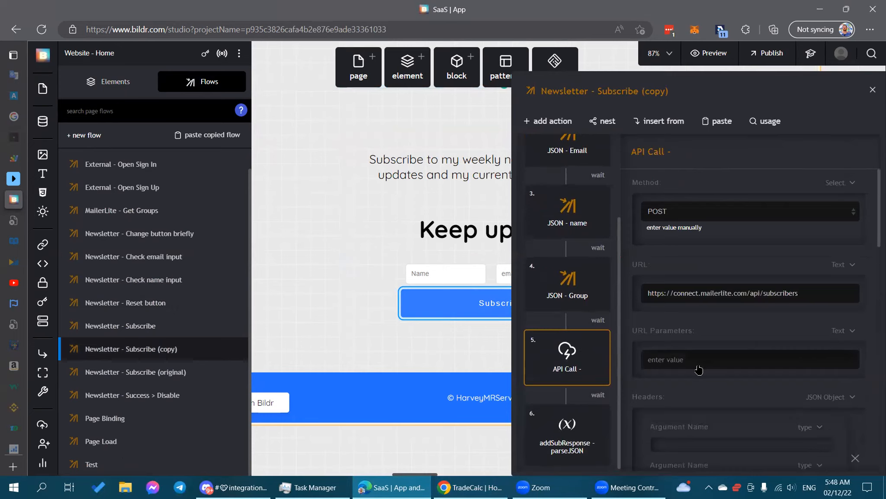
{"action": "scroll", "coordinate": [743, 351], "scroll_direction": "down", "scroll_amount": 3}
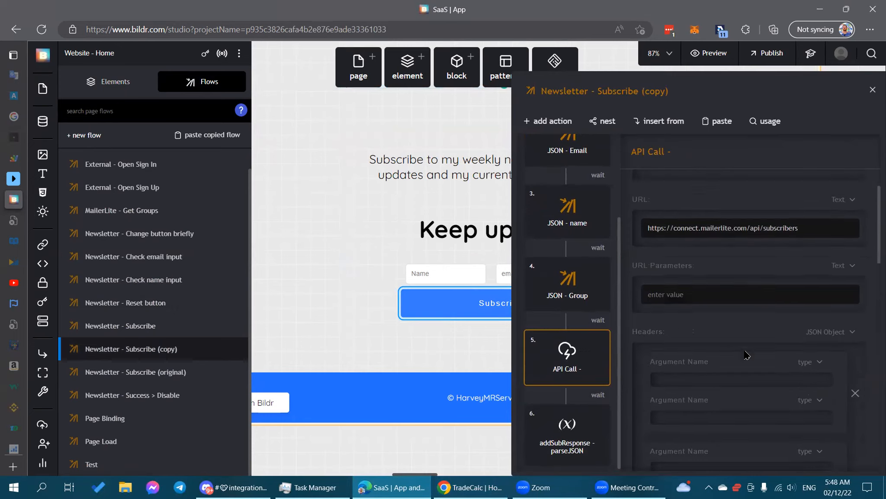
{"action": "scroll", "coordinate": [710, 389], "scroll_direction": "up", "scroll_amount": 3}
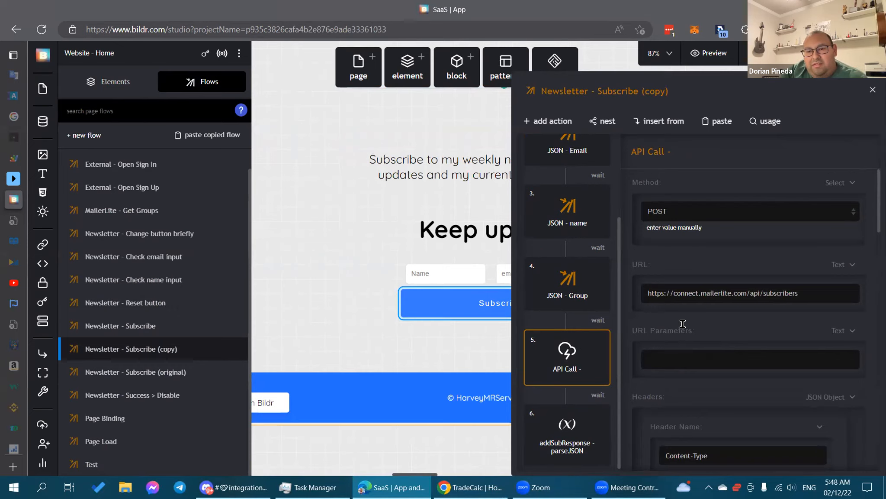
{"action": "left_click", "coordinate": [711, 362]}
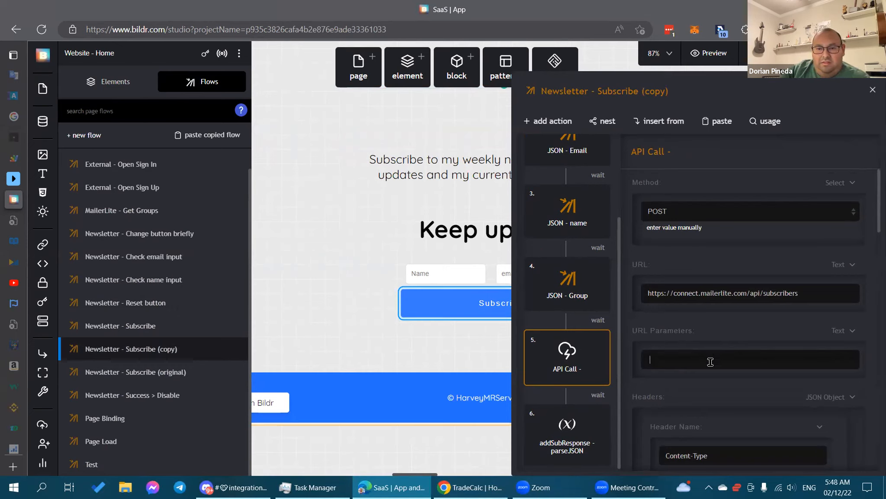
{"action": "key", "text": "BackSpace"}
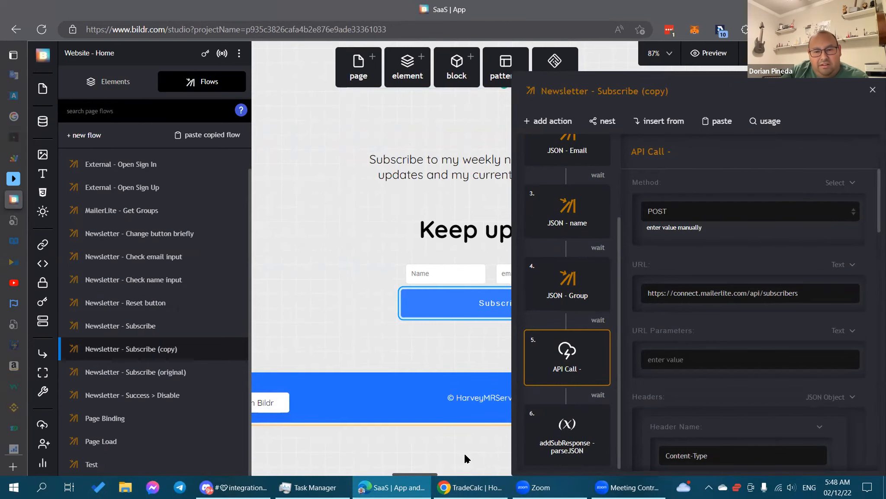
Resubmit the newsletter form on the widened TradeCalc page in Chrome.
{"action": "mouse_move", "coordinate": [471, 487]}
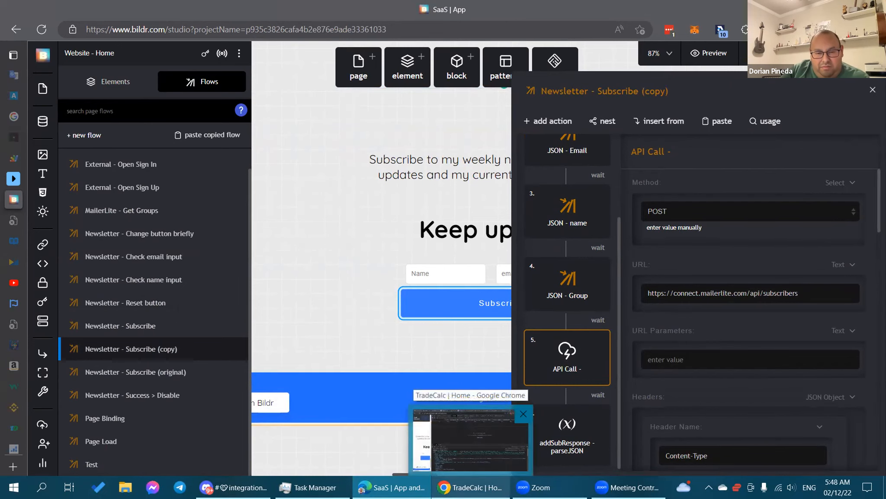
{"action": "left_click", "coordinate": [471, 440]}
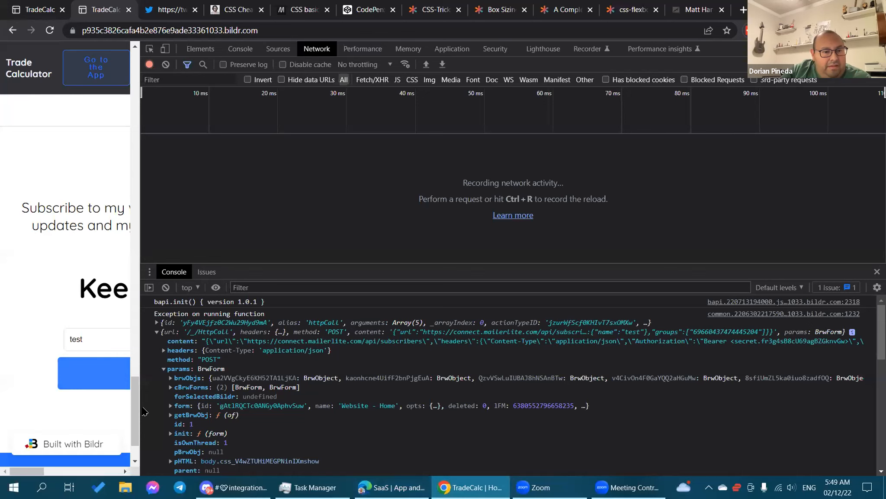
{"action": "left_click_drag", "start_coordinate": [138, 408], "coordinate": [455, 409]}
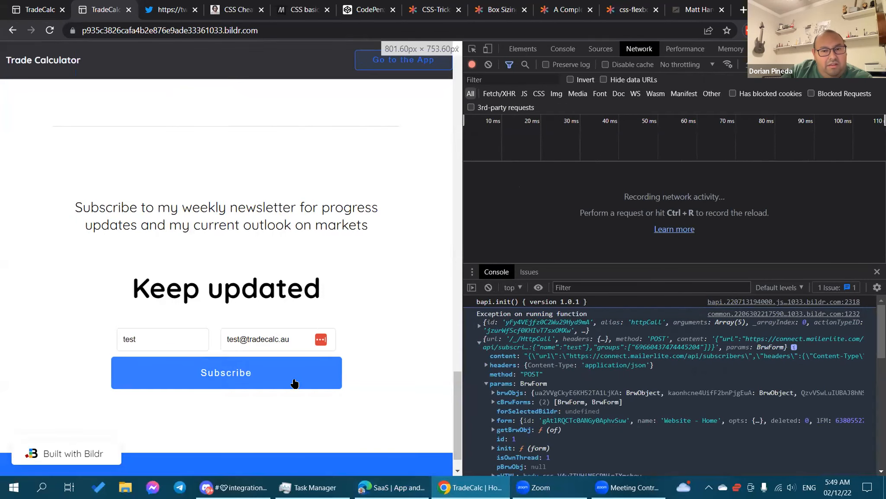
{"action": "left_click", "coordinate": [226, 371]}
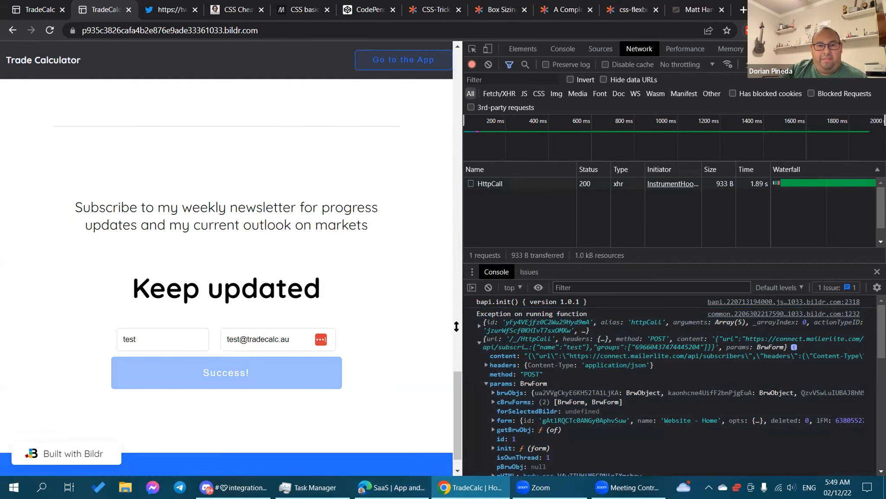
{"action": "left_click", "coordinate": [480, 325]}
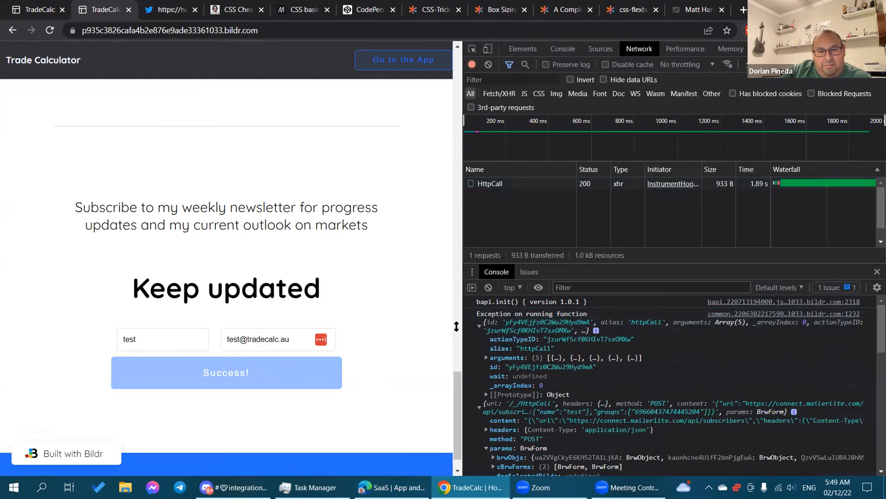
{"action": "left_click", "coordinate": [480, 325]}
Inspect the HttpCall request's 200 OK headers and response preview in a wider DevTools.
{"action": "left_click", "coordinate": [498, 187]}
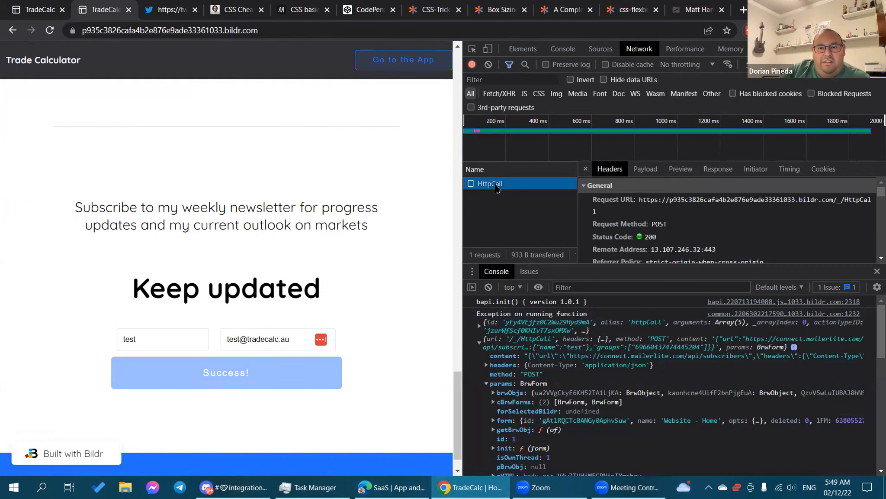
{"action": "left_click_drag", "start_coordinate": [624, 265], "coordinate": [653, 396]}
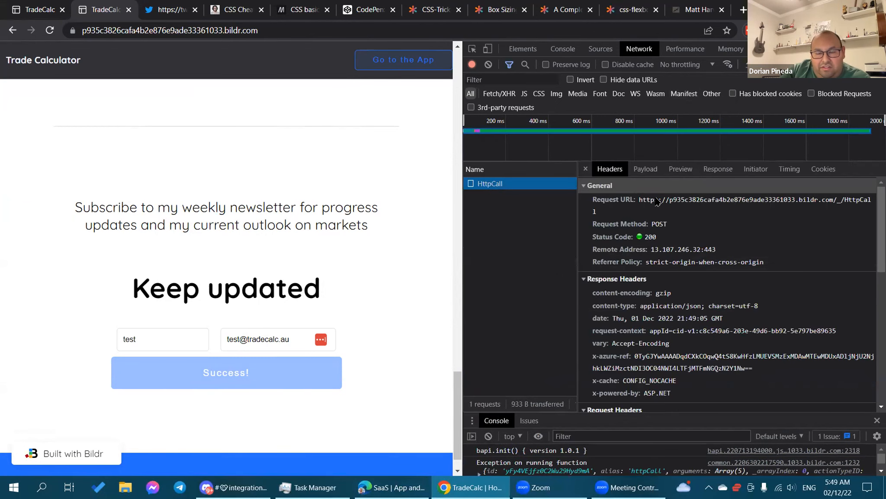
{"action": "left_click", "coordinate": [680, 171]}
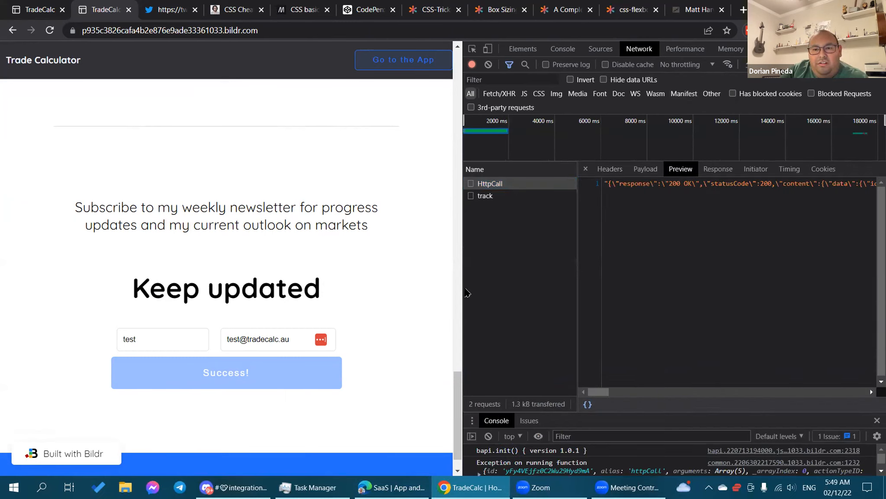
{"action": "left_click_drag", "start_coordinate": [466, 293], "coordinate": [257, 296]}
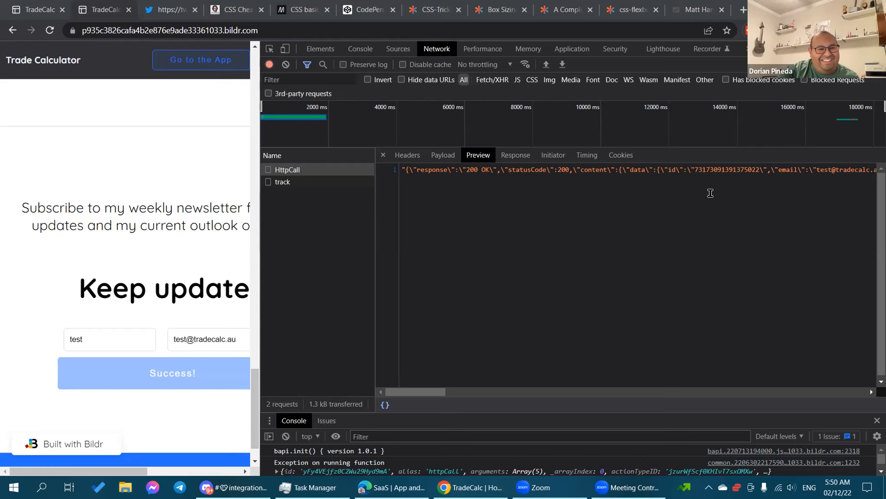
Narrow DevTools to a slim side panel so the 'Success!' newsletter page fills the window.
{"action": "left_click_drag", "start_coordinate": [265, 263], "coordinate": [742, 129]}
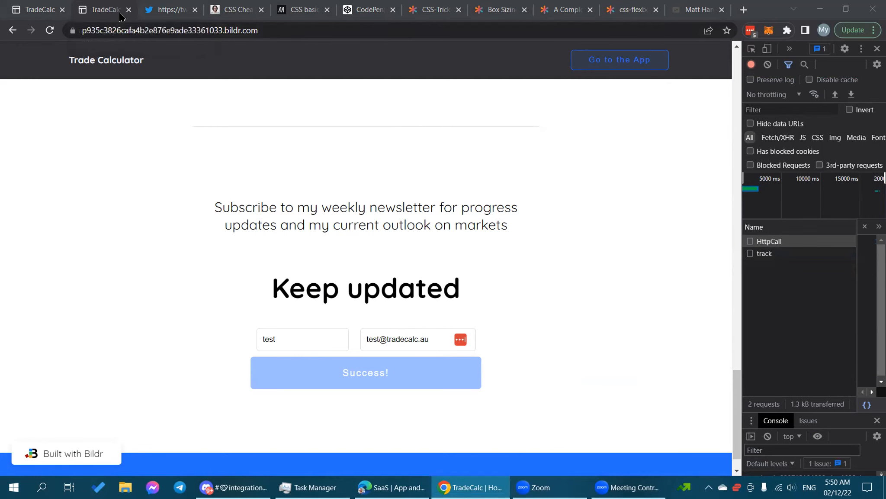
Check the TradeCalc Calculator app tab, then return to the Bildr Studio editor.
{"action": "left_click", "coordinate": [24, 6]}
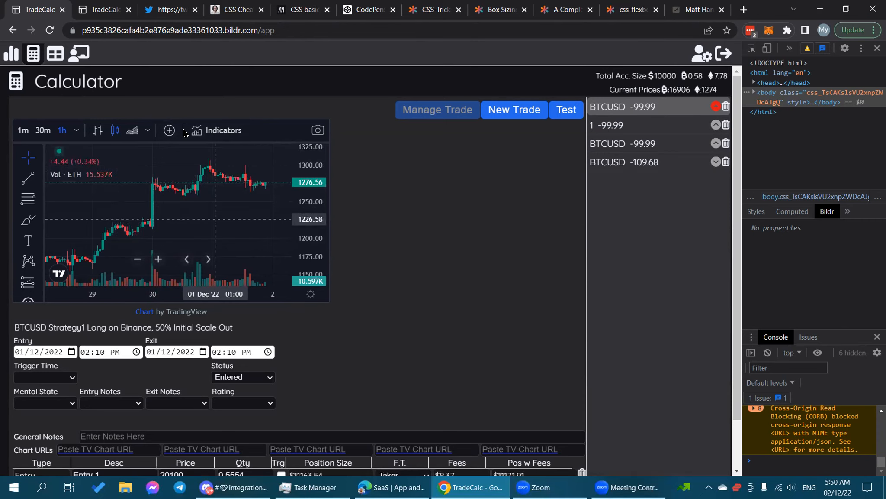
{"action": "mouse_move", "coordinate": [390, 487]}
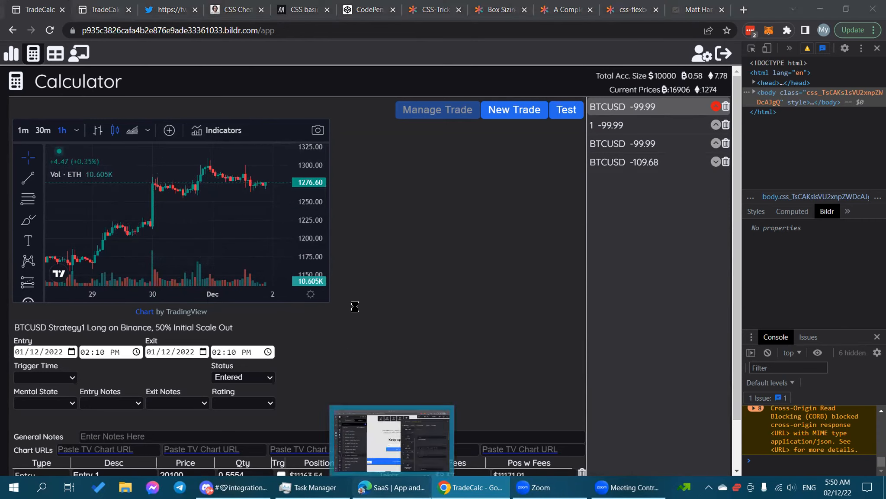
{"action": "left_click", "coordinate": [390, 441]}
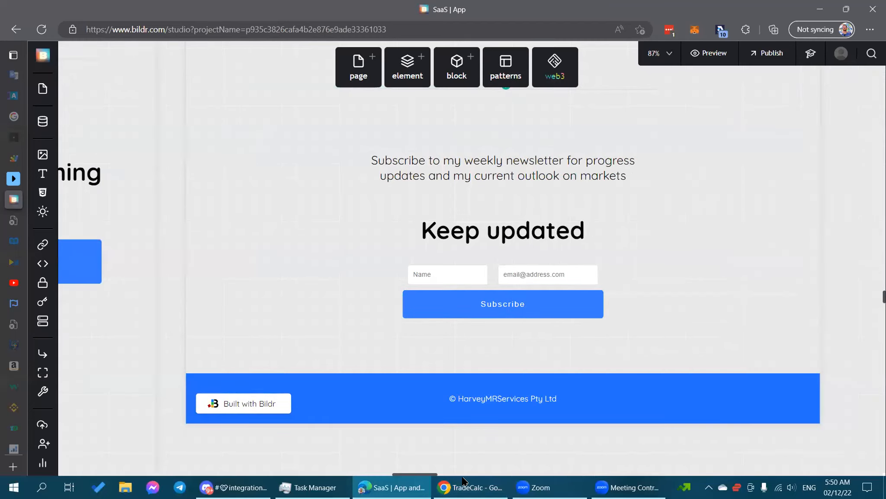
Search the pages for 'chart' and open the TV Chart page.
{"action": "mouse_move", "coordinate": [486, 478]}
{"action": "left_mouse_down"}
{"action": "mouse_move", "coordinate": [543, 477]}
{"action": "mouse_move", "coordinate": [494, 477]}
{"action": "left_mouse_up"}
{"action": "scroll", "coordinate": [566, 417], "scroll_direction": "down", "scroll_amount": 2}
{"action": "scroll", "coordinate": [567, 400], "scroll_direction": "up", "scroll_amount": 3}
{"action": "scroll", "coordinate": [564, 401], "scroll_direction": "down", "scroll_amount": 5}
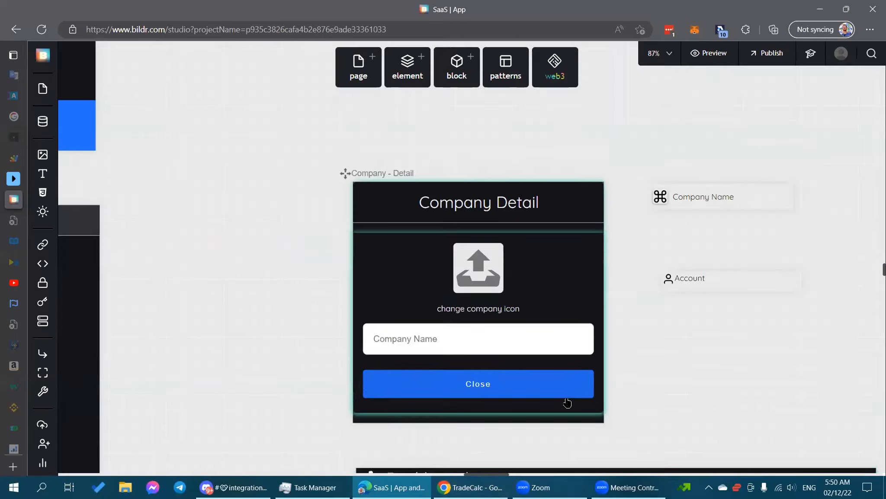
{"action": "scroll", "coordinate": [275, 247], "scroll_direction": "up", "scroll_amount": 4}
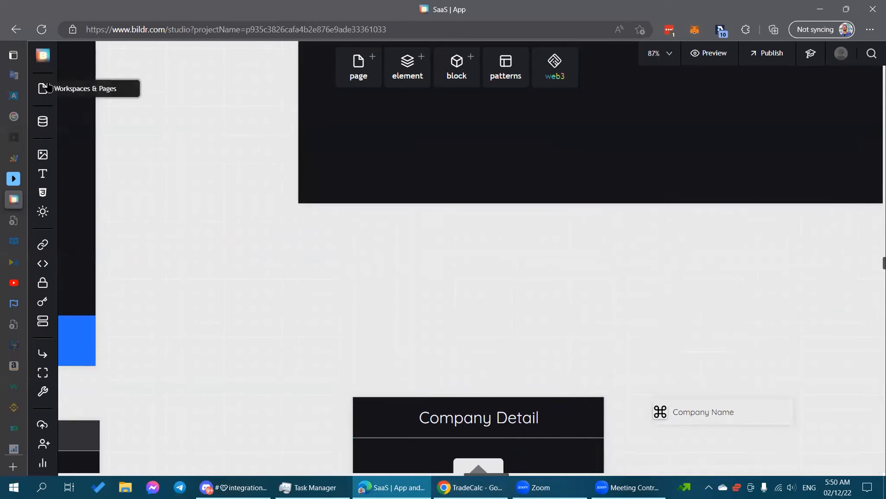
{"action": "left_click", "coordinate": [45, 88]}
{"action": "scroll", "coordinate": [177, 230], "scroll_direction": "down", "scroll_amount": 4}
{"action": "scroll", "coordinate": [176, 235], "scroll_direction": "down", "scroll_amount": 5}
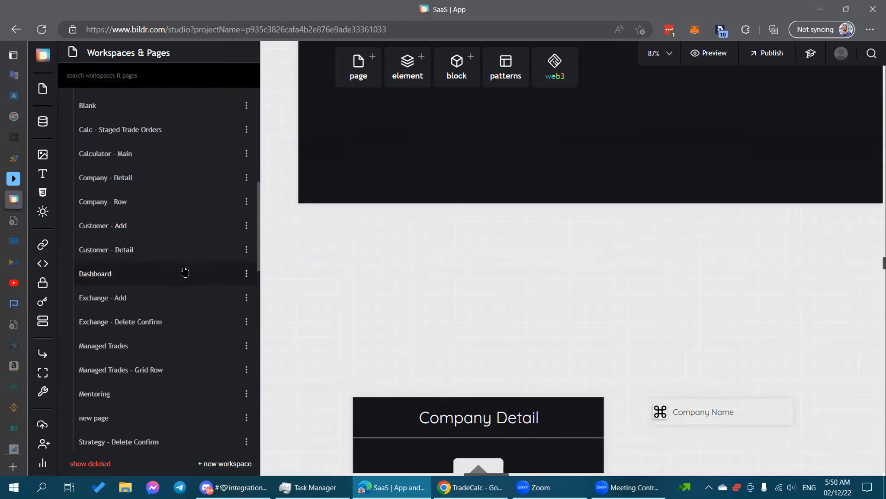
{"action": "scroll", "coordinate": [185, 272], "scroll_direction": "down", "scroll_amount": 3}
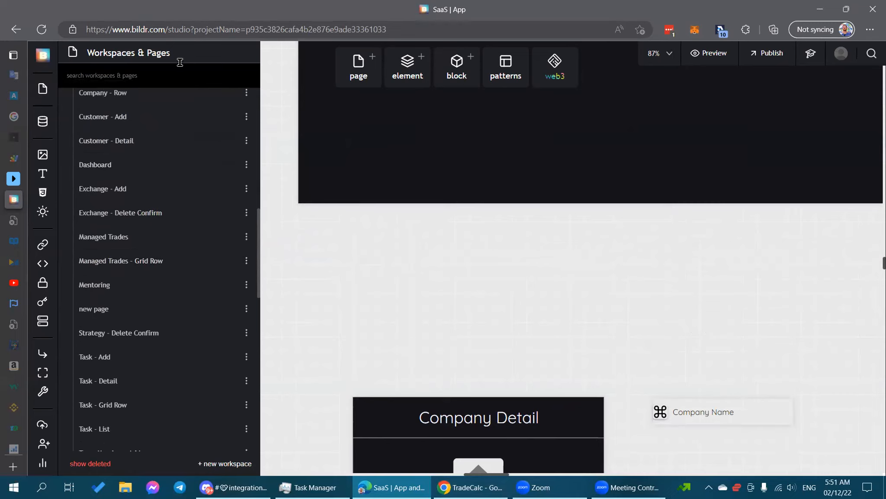
{"action": "type", "text": "chart"}
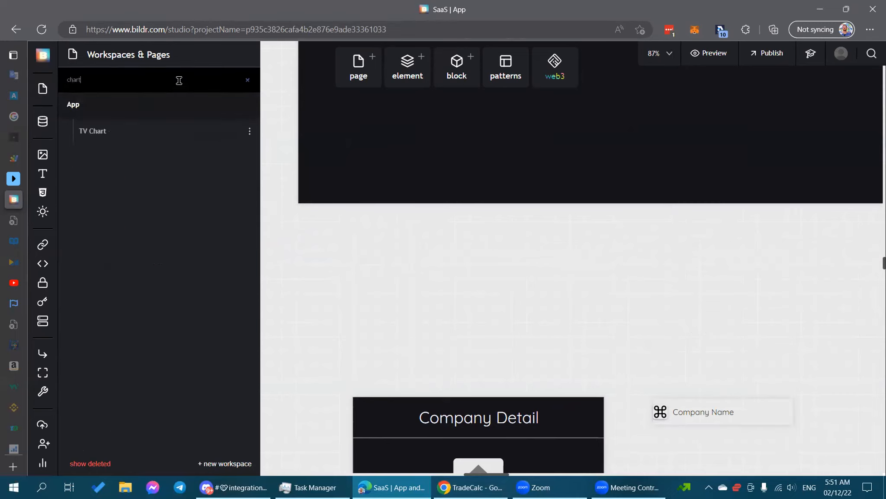
{"action": "left_click", "coordinate": [197, 137]}
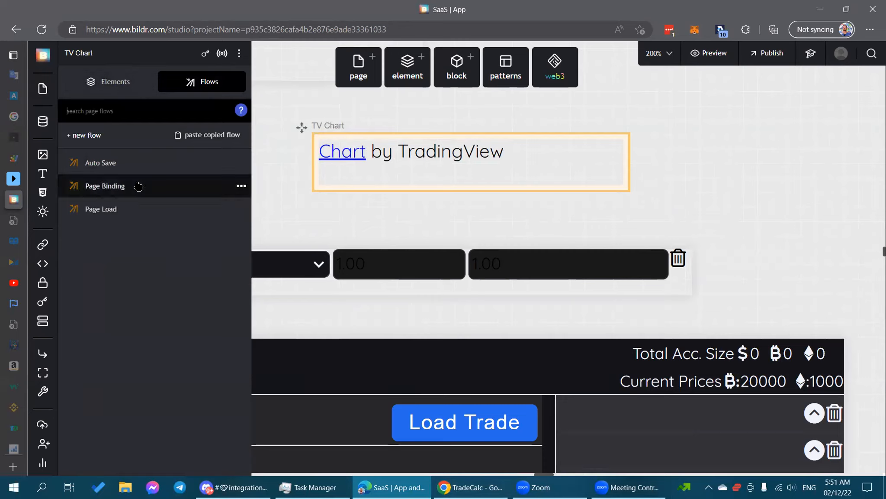
Select the TV Chart page's Code Block - Script and add a blank first line to its Raw Code.
{"action": "left_click", "coordinate": [110, 90]}
{"action": "left_click", "coordinate": [122, 170]}
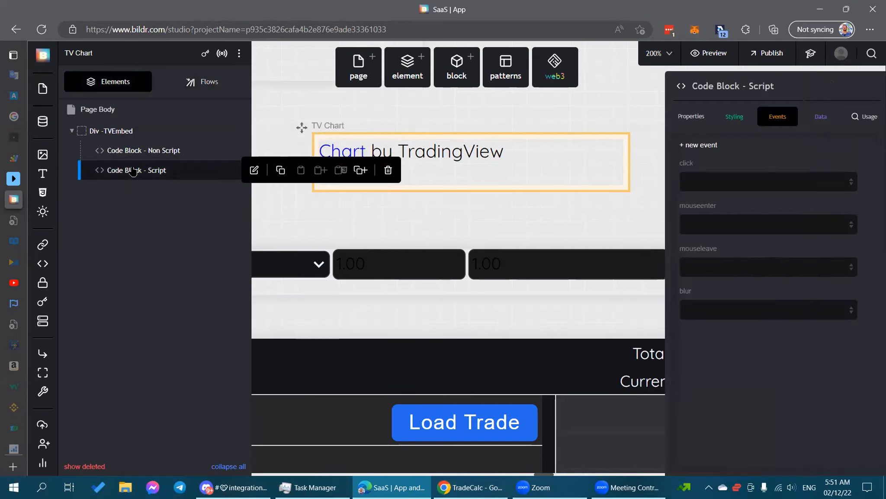
{"action": "left_click", "coordinate": [703, 118]}
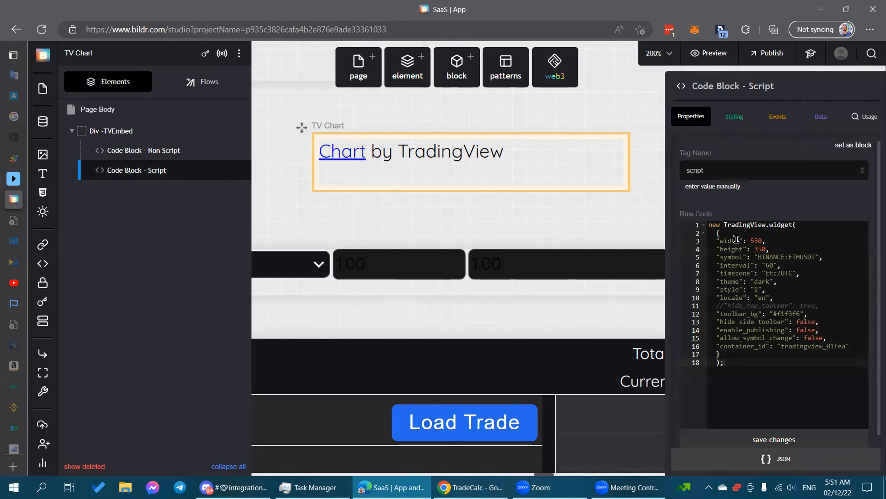
{"action": "key", "text": "Return"}
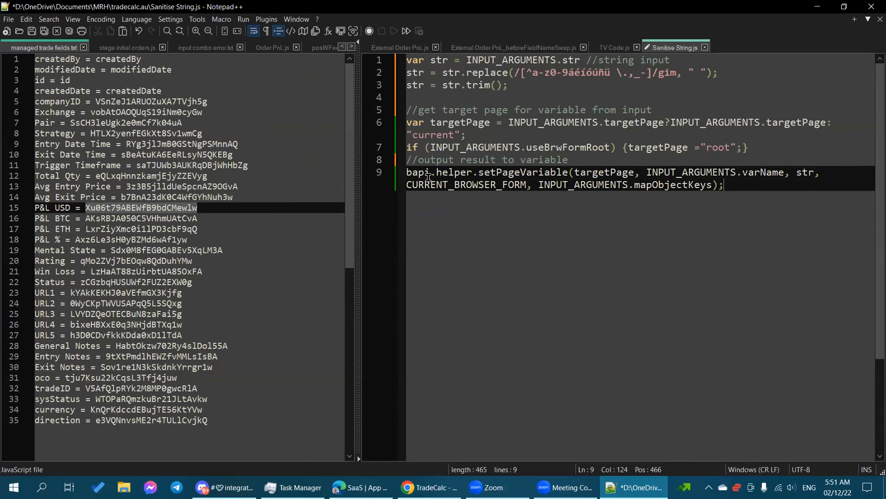
Inspect the CURRENT_BROWSER_FORM argument on line 9 of Sanitise String.js without editing, then return to the browser.
{"action": "left_click_drag", "start_coordinate": [429, 179], "coordinate": [532, 167]}
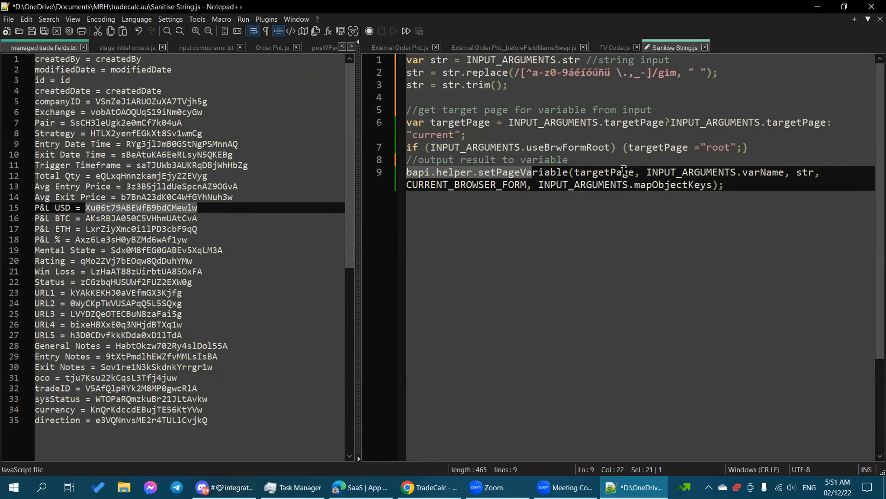
{"action": "left_click_drag", "start_coordinate": [527, 187], "coordinate": [406, 186]}
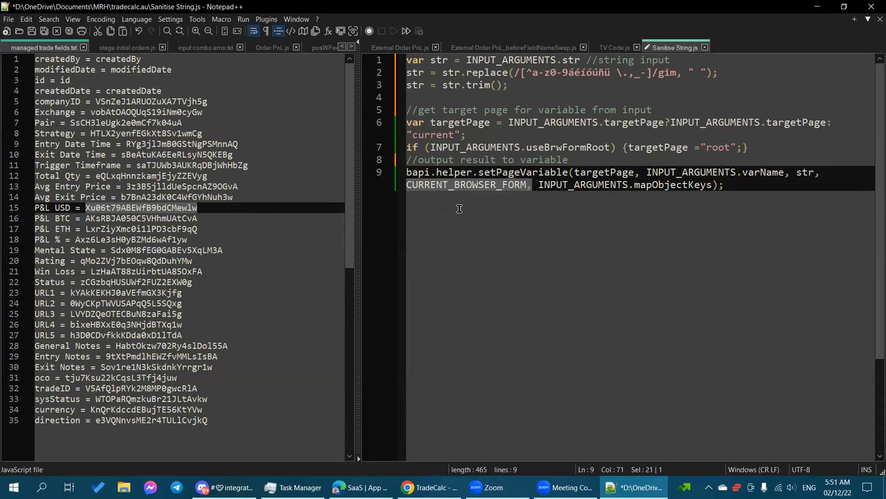
{"action": "left_click", "coordinate": [466, 196]}
{"action": "left_click_drag", "start_coordinate": [526, 185], "coordinate": [408, 184]}
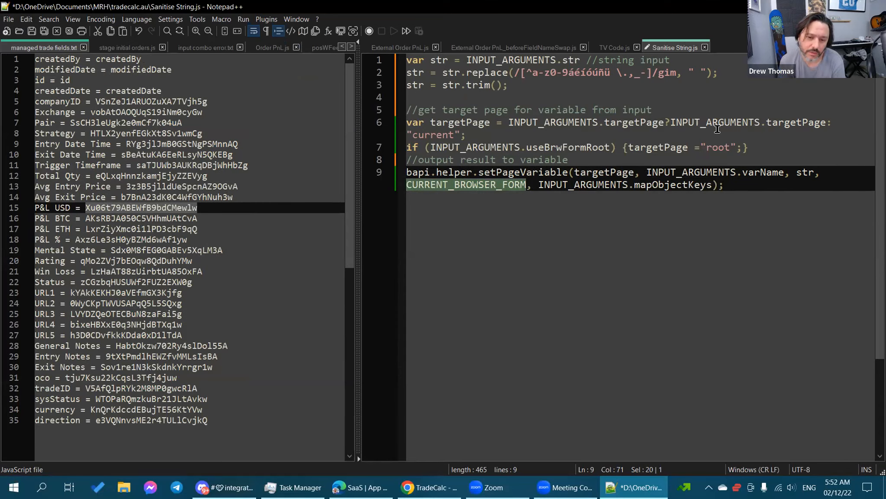
{"action": "left_click", "coordinate": [446, 182]}
{"action": "left_click_drag", "start_coordinate": [446, 182], "coordinate": [406, 184]}
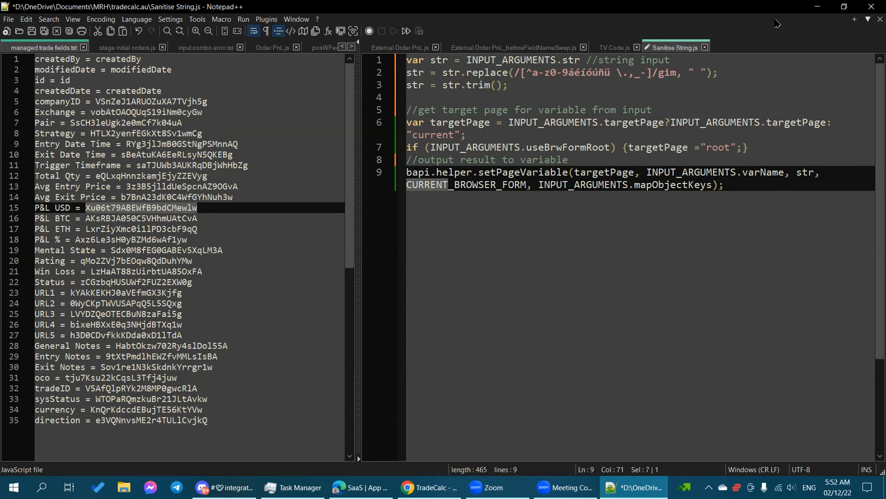
{"action": "key", "text": "alt+Tab"}
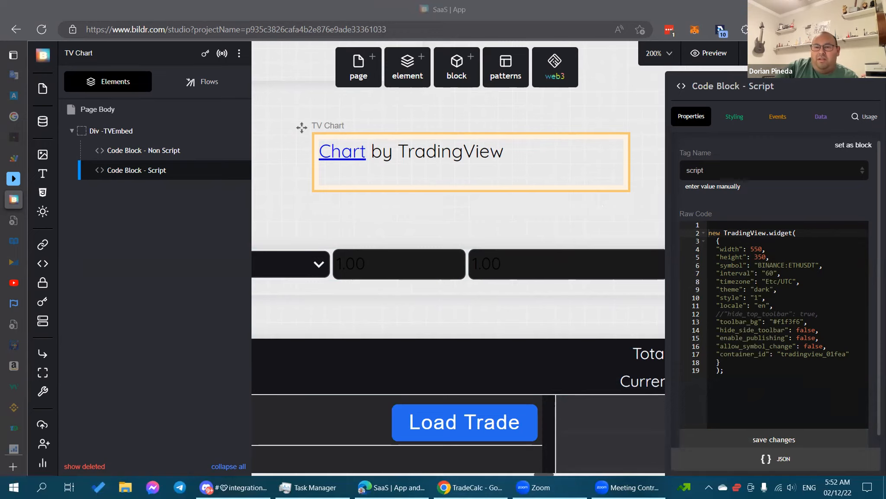
Deselect the script code block and scroll down to the Manage Trade, New Trade and Test buttons.
{"action": "left_click", "coordinate": [547, 210]}
{"action": "scroll", "coordinate": [419, 211], "scroll_direction": "down", "scroll_amount": 2}
{"action": "scroll", "coordinate": [423, 208], "scroll_direction": "down", "scroll_amount": 9}
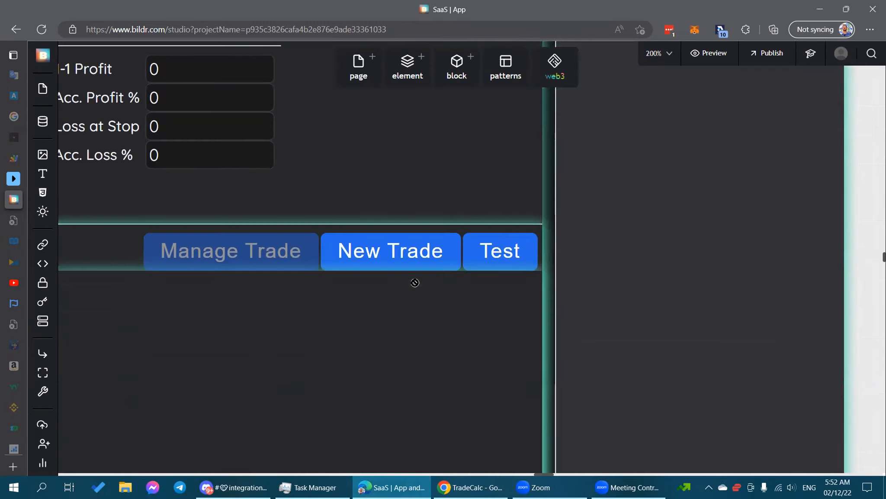
Zoom the canvas out step by step from 200% to 40% to see the whole page layout.
{"action": "left_click", "coordinate": [669, 55]}
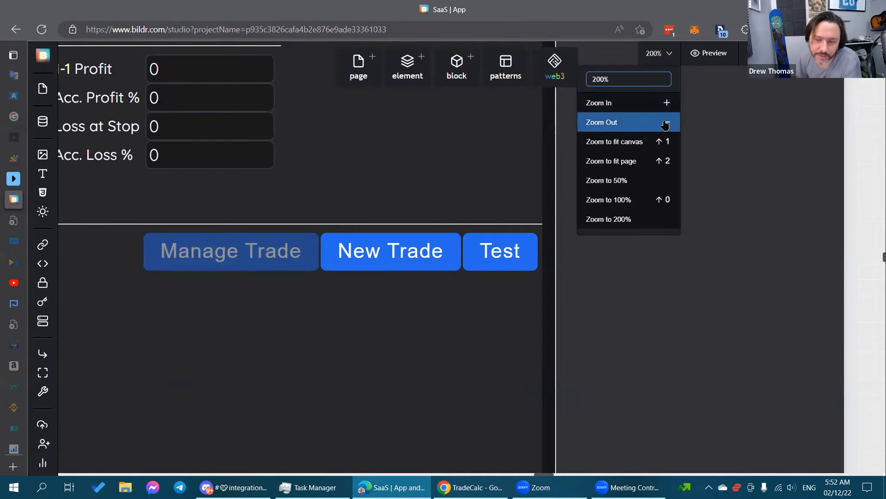
{"action": "left_click", "coordinate": [666, 122]}
{"action": "left_click", "coordinate": [665, 123]}
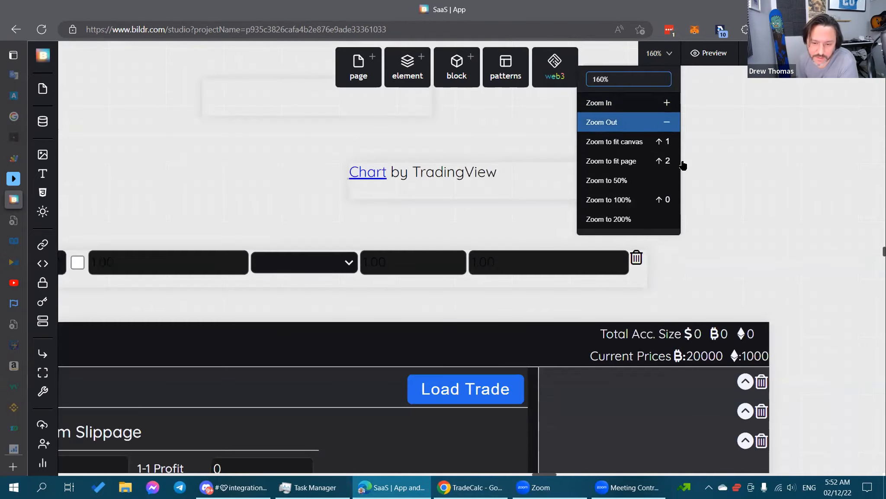
{"action": "scroll", "coordinate": [714, 195], "scroll_direction": "down", "scroll_amount": 5}
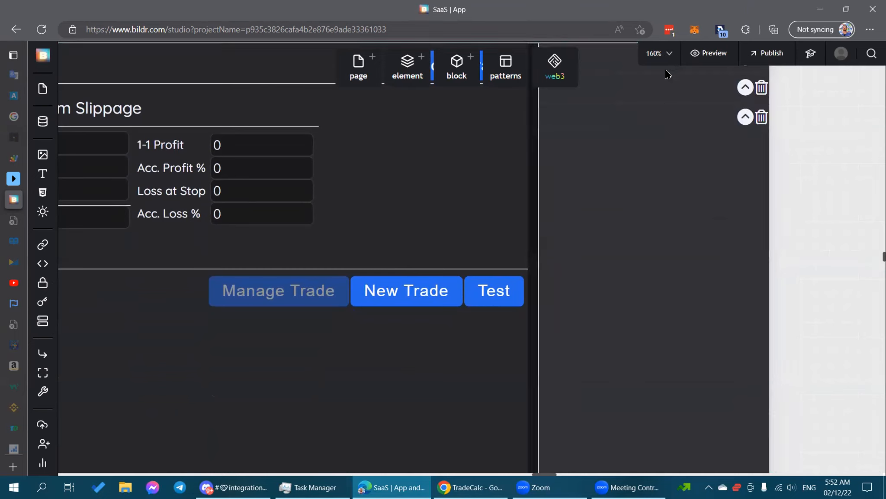
{"action": "left_click", "coordinate": [666, 55]}
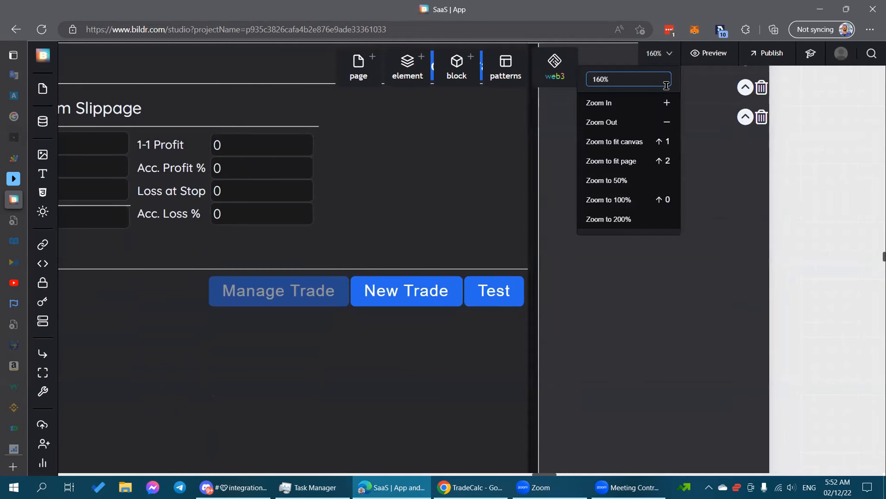
{"action": "left_click", "coordinate": [669, 119]}
{"action": "left_click", "coordinate": [669, 119]}
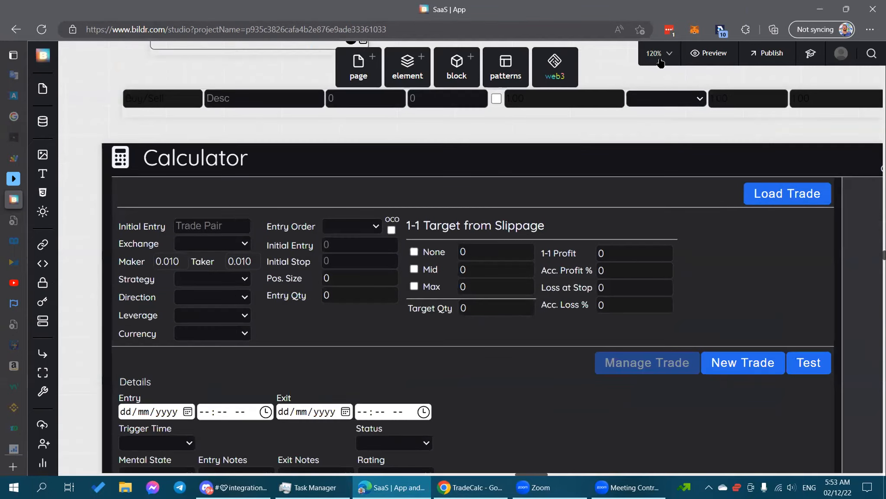
{"action": "left_click", "coordinate": [661, 64]}
{"action": "left_click", "coordinate": [669, 121]}
{"action": "left_click", "coordinate": [669, 121]}
{"action": "left_click", "coordinate": [667, 123]}
{"action": "left_click", "coordinate": [668, 122]}
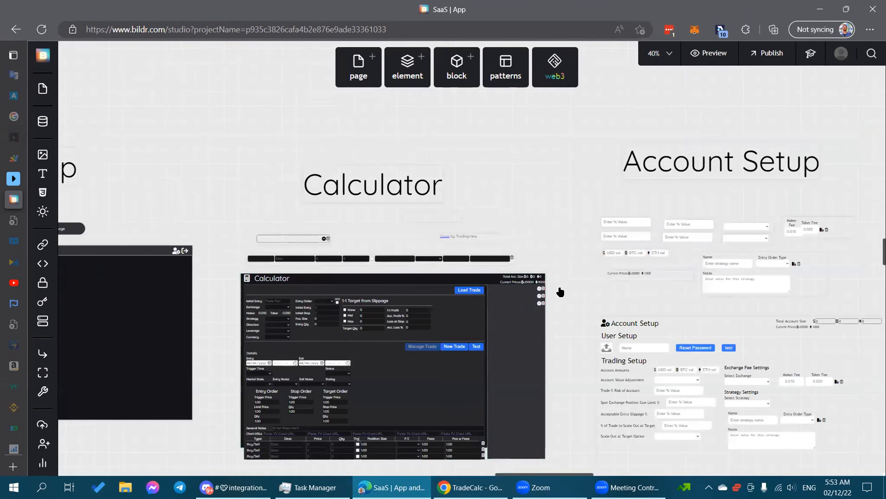
Zoom the canvas back in closer on the Calculator page.
{"action": "left_click", "coordinate": [663, 57]}
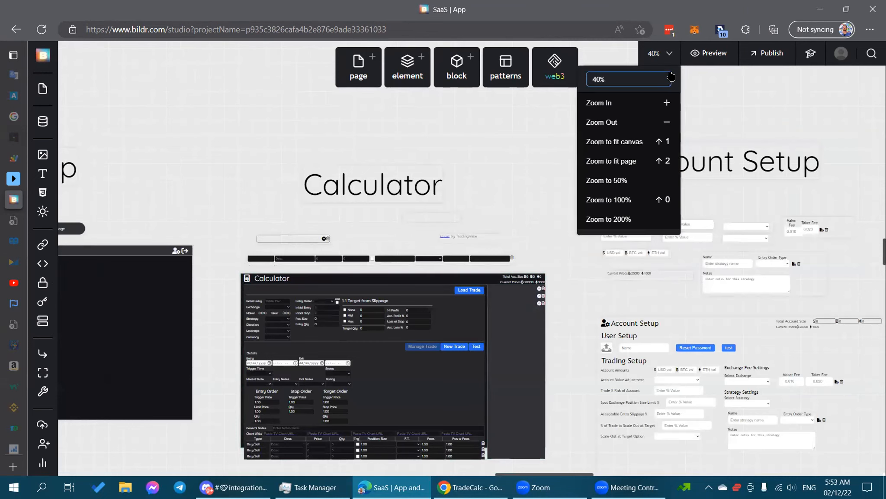
{"action": "left_click", "coordinate": [666, 104]}
{"action": "left_click", "coordinate": [666, 106]}
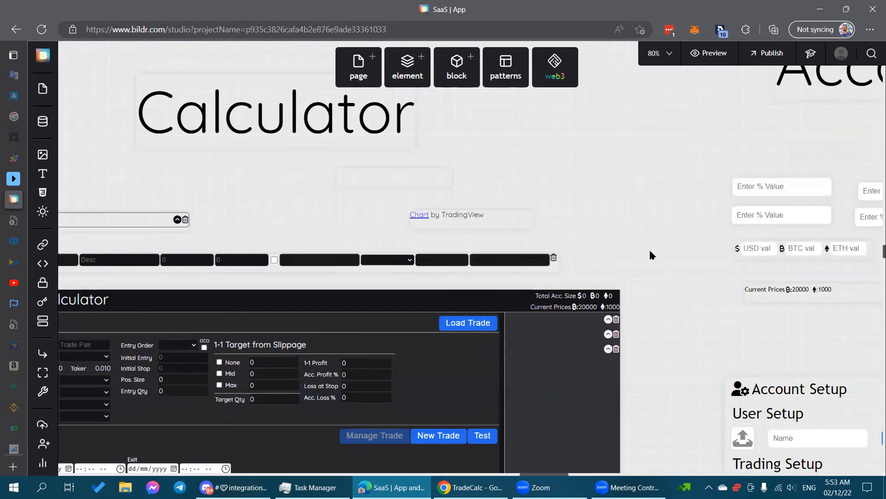
Scroll around the Calculator page layout, then switch to the live TradeCalc app in Chrome.
{"action": "scroll", "coordinate": [645, 211], "scroll_direction": "down", "scroll_amount": 6}
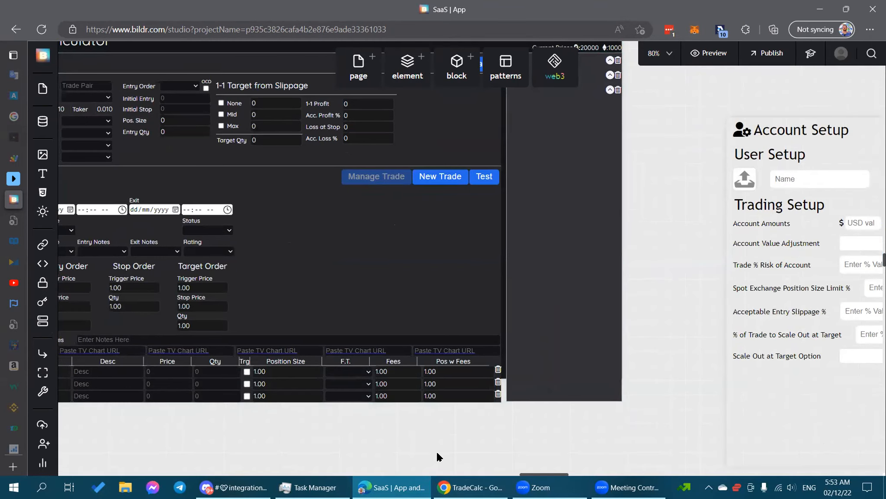
{"action": "scroll", "coordinate": [490, 281], "scroll_direction": "left", "scroll_amount": 3}
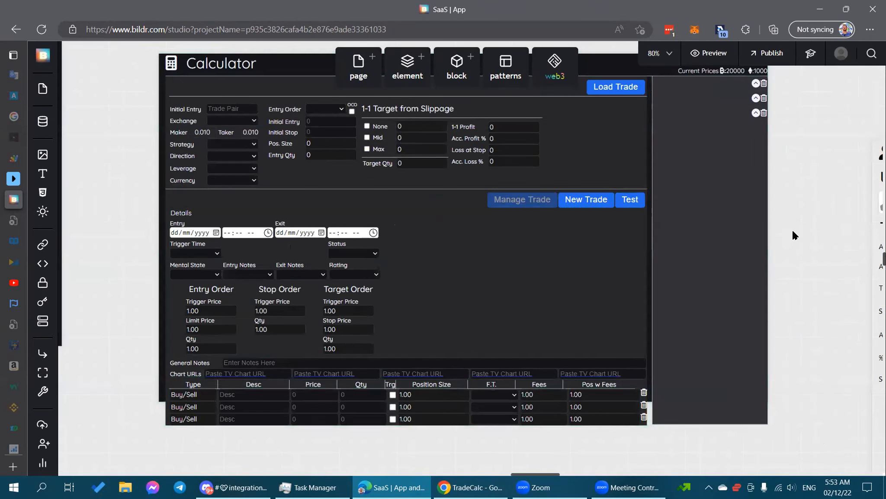
{"action": "scroll", "coordinate": [792, 235], "scroll_direction": "up", "scroll_amount": 3}
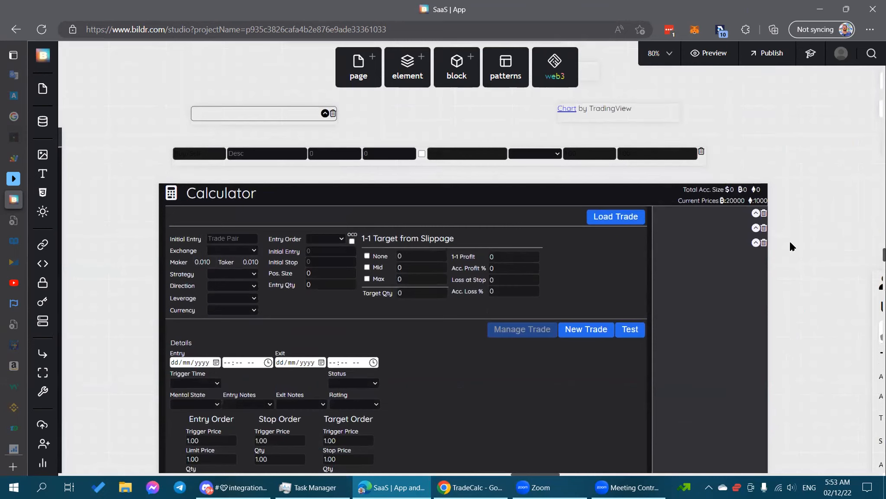
{"action": "scroll", "coordinate": [790, 245], "scroll_direction": "down", "scroll_amount": 3}
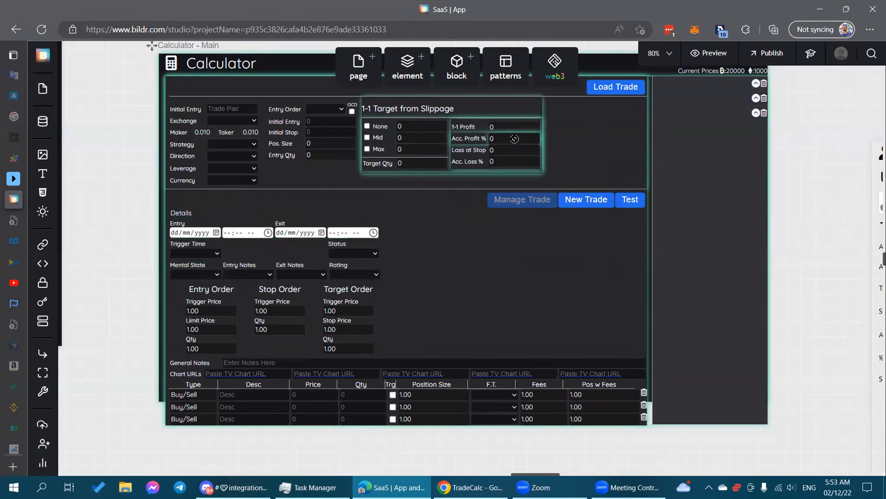
{"action": "scroll", "coordinate": [525, 214], "scroll_direction": "up", "scroll_amount": 3}
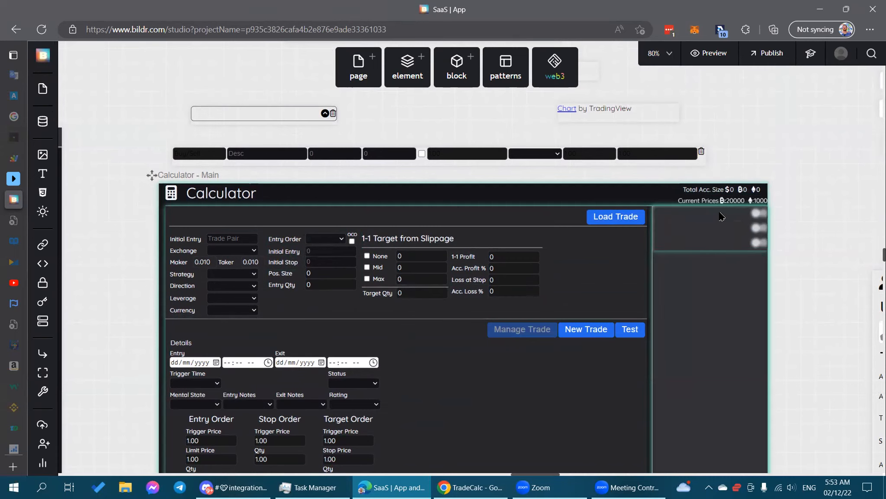
{"action": "scroll", "coordinate": [704, 238], "scroll_direction": "down", "scroll_amount": 1}
{"action": "scroll", "coordinate": [704, 238], "scroll_direction": "down", "scroll_amount": 1}
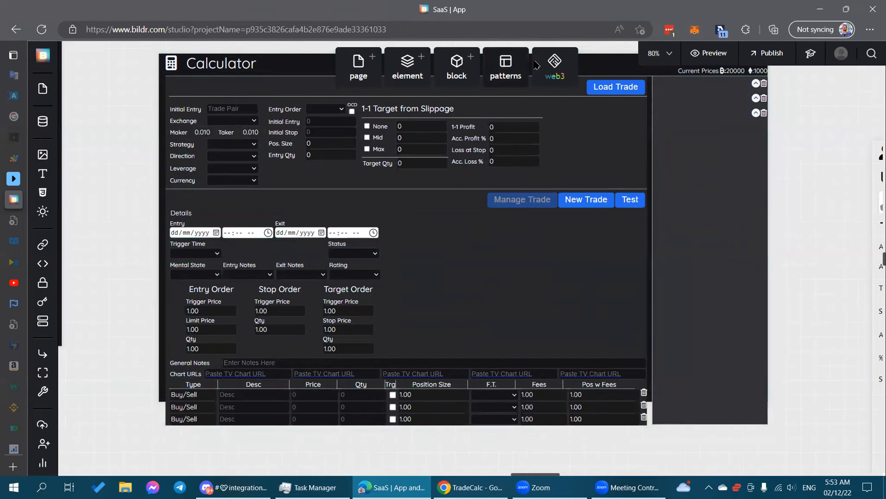
{"action": "key", "text": "alt+Tab"}
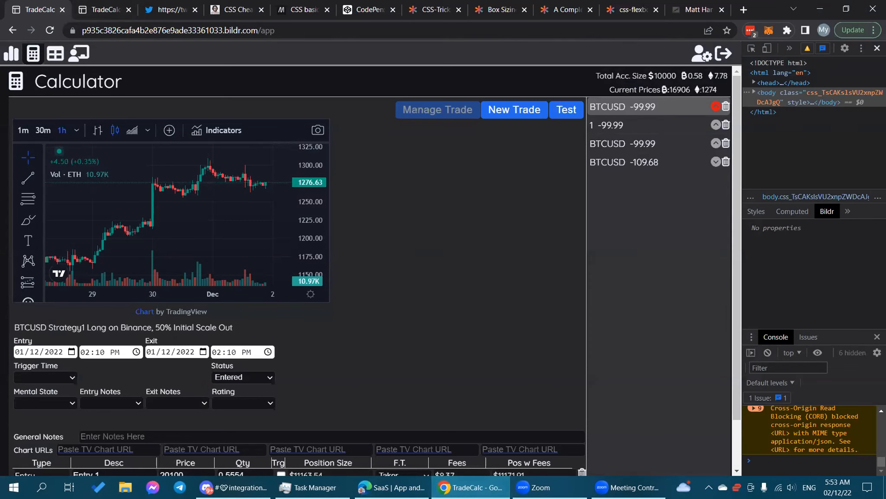
Create a new BTCUSD trade with the Max target, load it, and make it a managed trade.
{"action": "key", "text": "F12"}
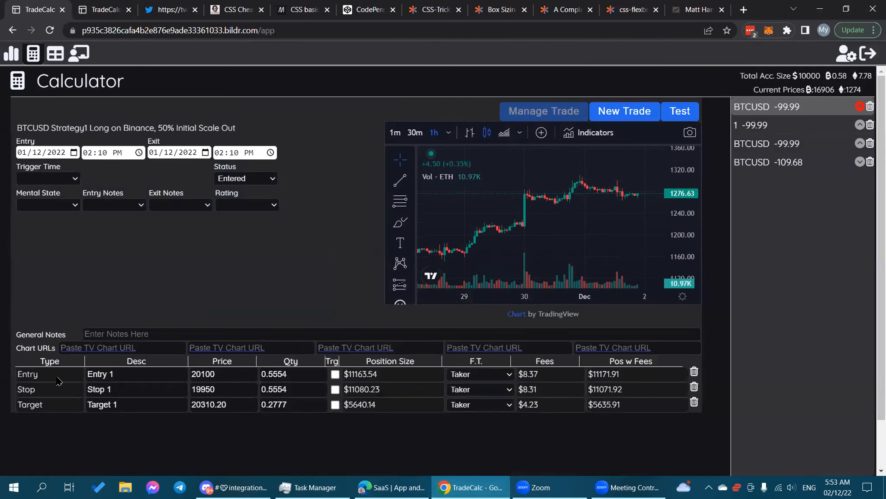
{"action": "left_click", "coordinate": [624, 112]}
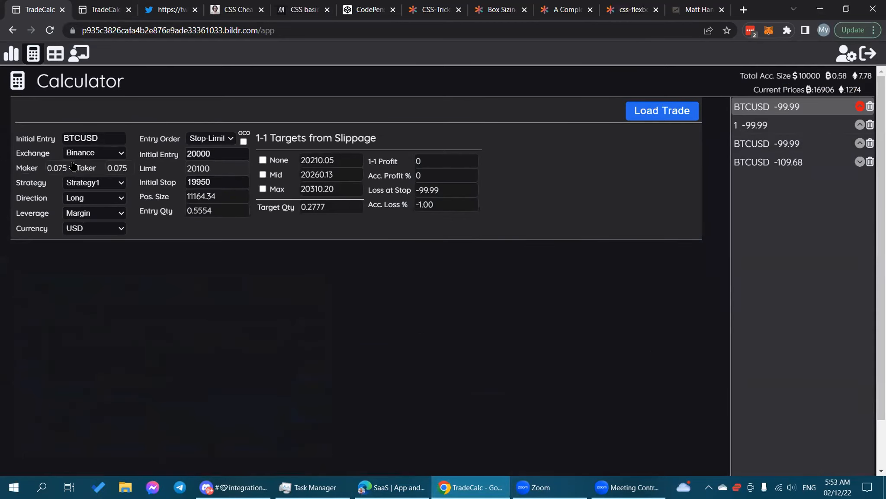
{"action": "left_click", "coordinate": [262, 188]}
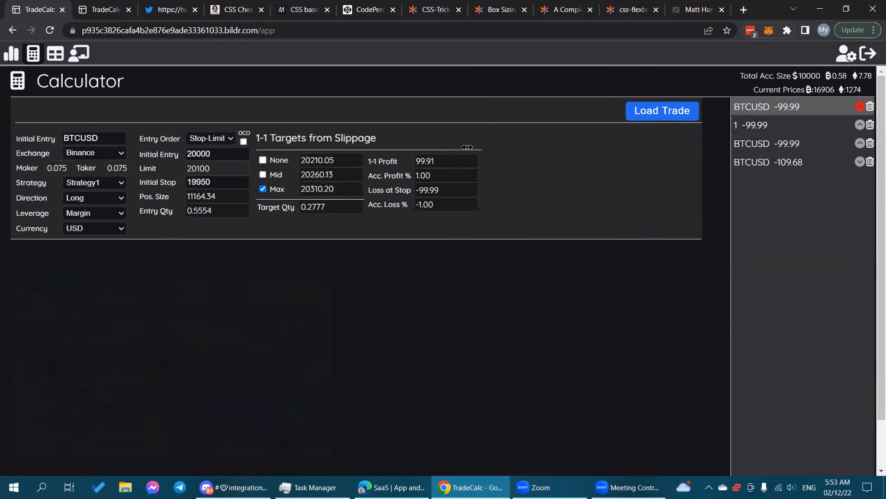
{"action": "left_click", "coordinate": [637, 115]}
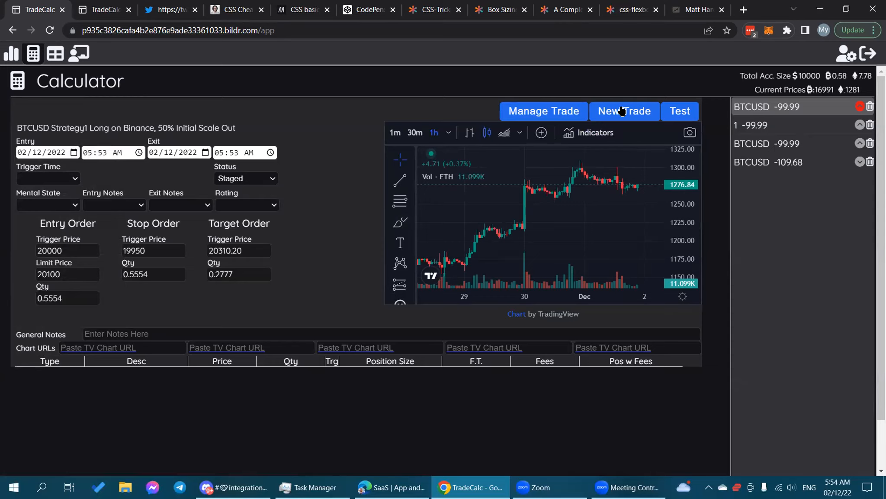
{"action": "left_click", "coordinate": [540, 108]}
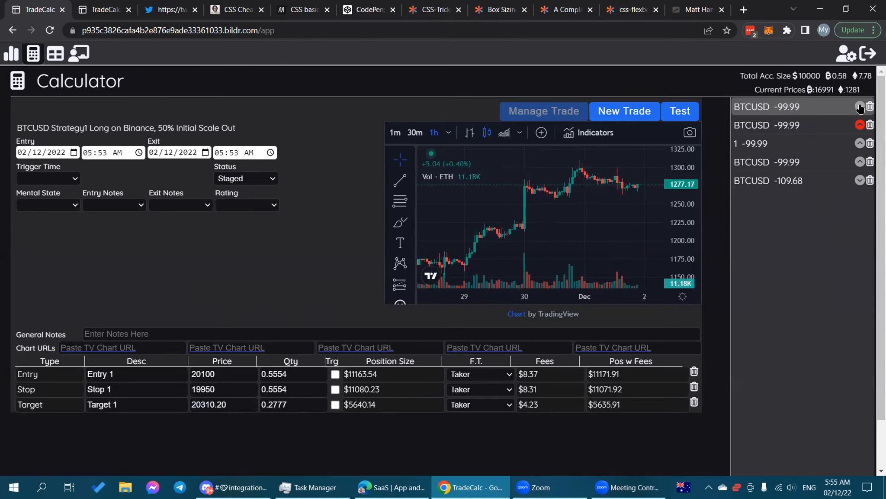
Change the BTCUSD Strategy1 trade's Status to Entered.
{"action": "left_click", "coordinate": [260, 181]}
{"action": "left_click", "coordinate": [256, 200]}
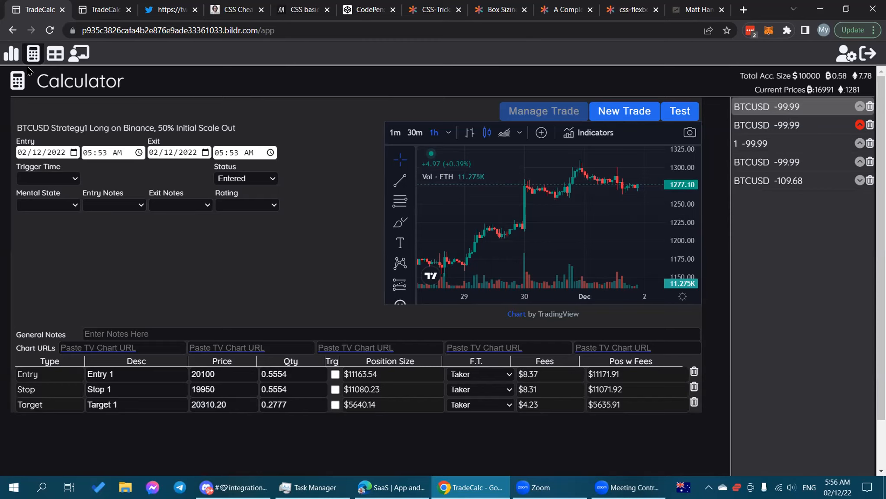
Set the managed BTCUSD trade's Status to Scaled Out, then bring up Task Manager.
{"action": "left_click", "coordinate": [55, 54]}
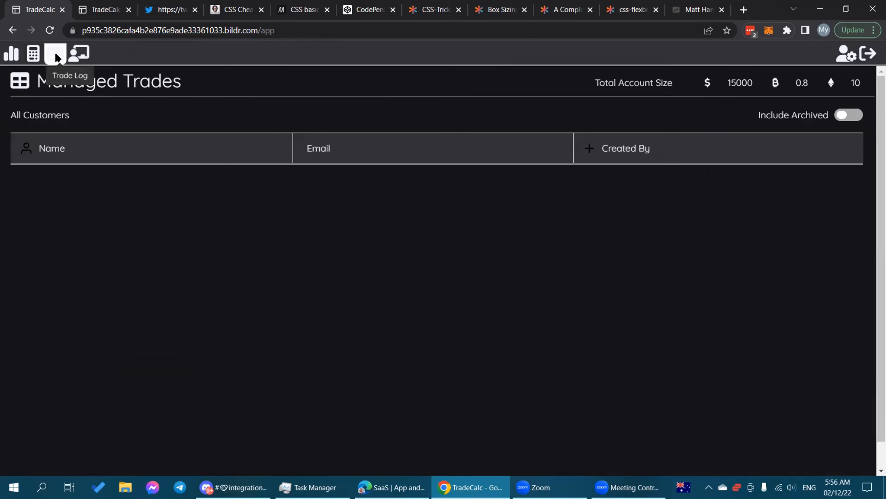
{"action": "left_click", "coordinate": [30, 54]}
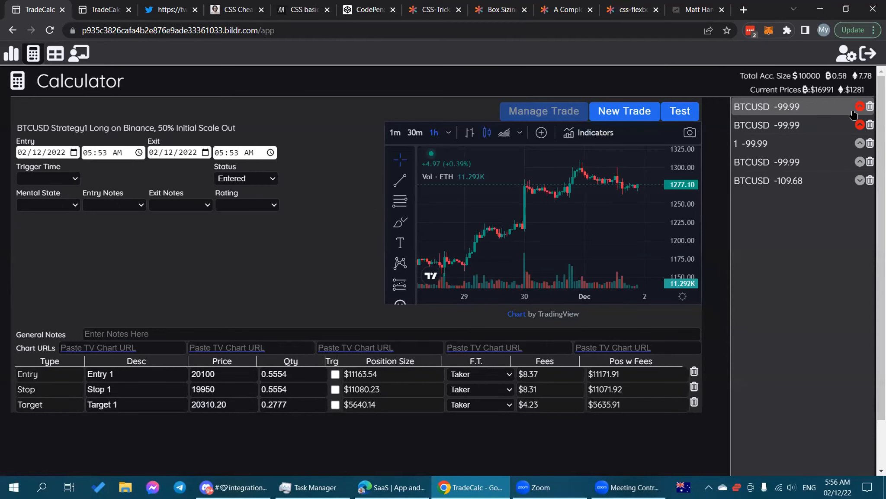
{"action": "left_click", "coordinate": [265, 179]}
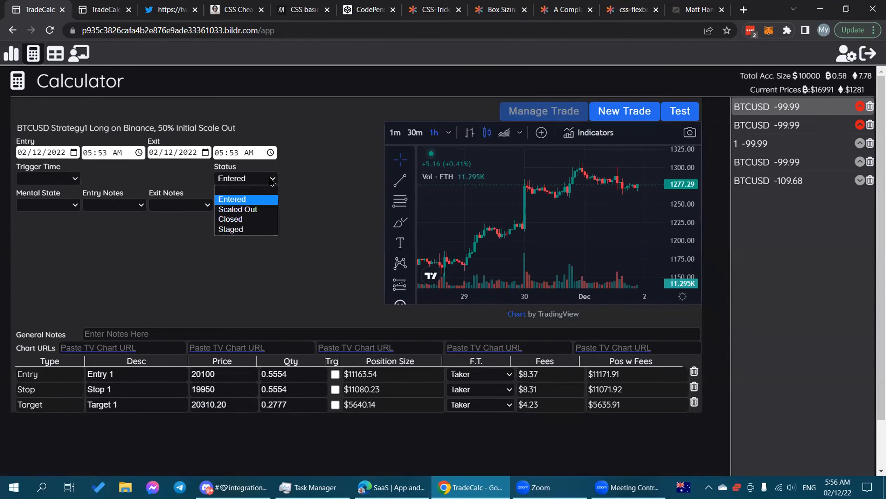
{"action": "left_click", "coordinate": [246, 210]}
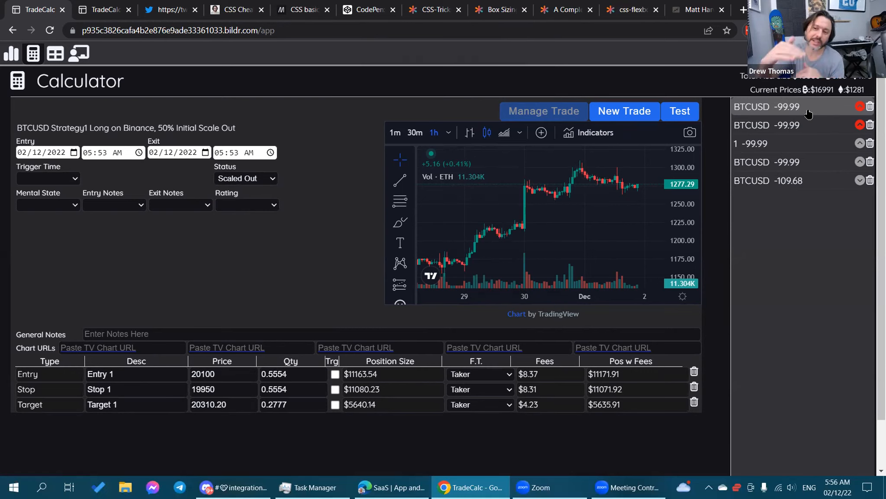
{"action": "mouse_move", "coordinate": [309, 487]}
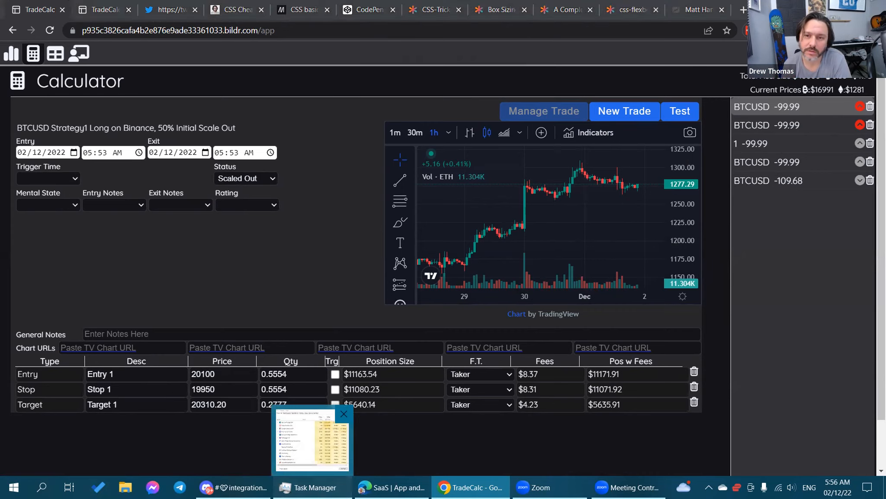
{"action": "left_click", "coordinate": [336, 483]}
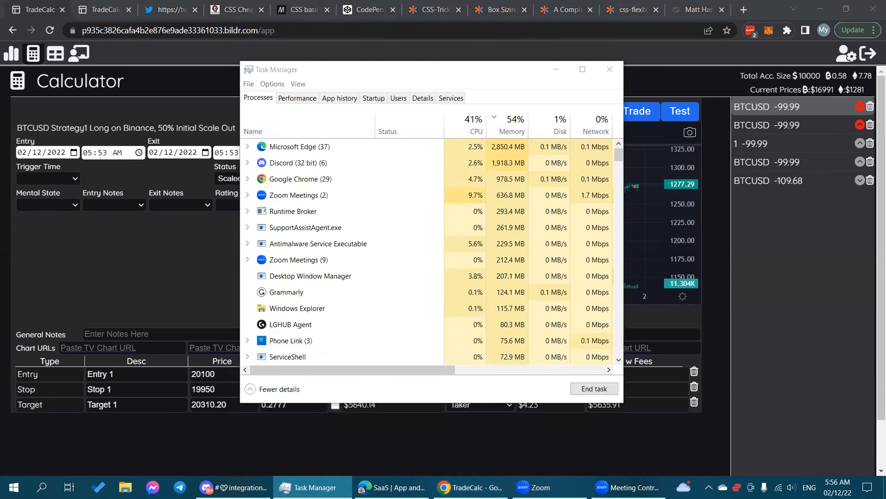
Return to Bildr Studio and select the Trade Status element on the Calculator canvas.
{"action": "left_click", "coordinate": [327, 484]}
{"action": "left_click", "coordinate": [401, 484]}
{"action": "scroll", "coordinate": [341, 201], "scroll_direction": "up", "scroll_amount": 4}
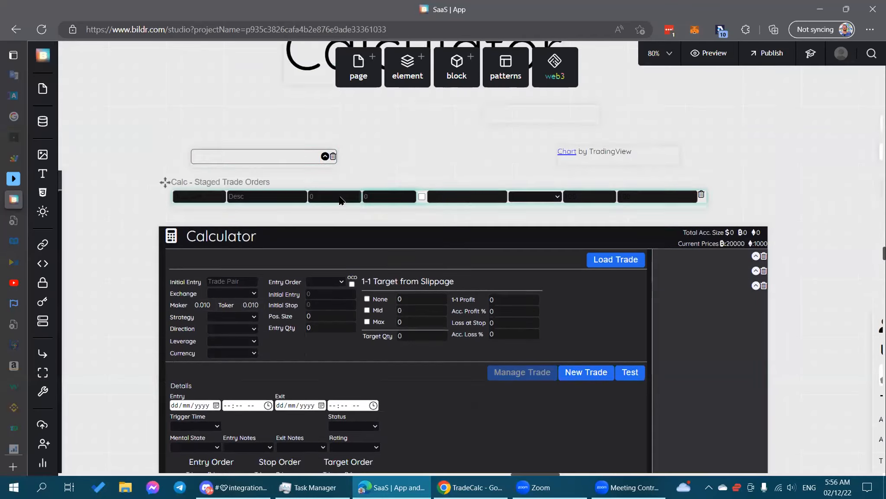
{"action": "scroll", "coordinate": [342, 201], "scroll_direction": "up", "scroll_amount": 1}
{"action": "left_click", "coordinate": [263, 183]}
{"action": "left_click_drag", "start_coordinate": [114, 197], "coordinate": [245, 192]}
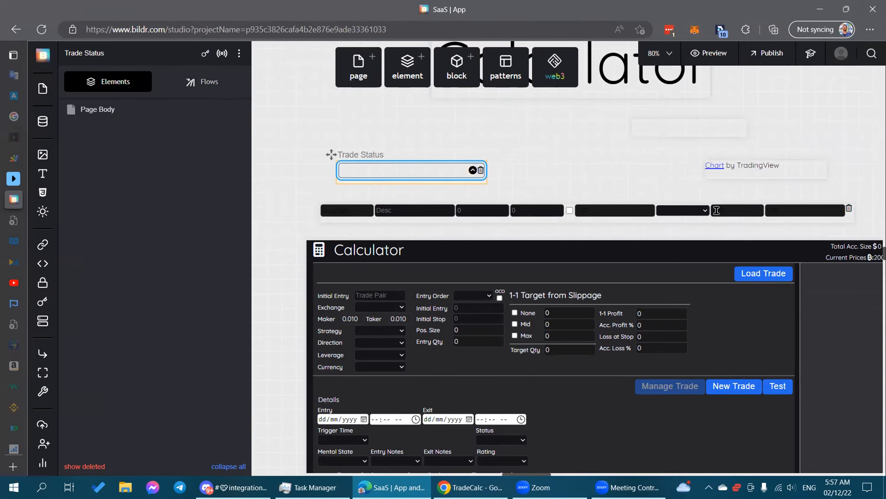
Select the Trade Status input and list the Calculator page's flows, including Set Status Colour flows.
{"action": "left_click_drag", "start_coordinate": [750, 180], "coordinate": [705, 166]}
{"action": "scroll", "coordinate": [730, 151], "scroll_direction": "down", "scroll_amount": 1}
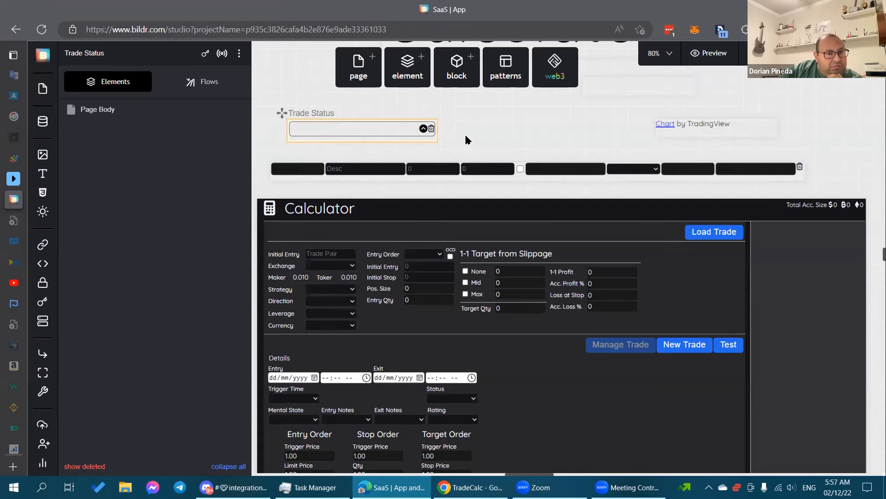
{"action": "left_click", "coordinate": [527, 125]}
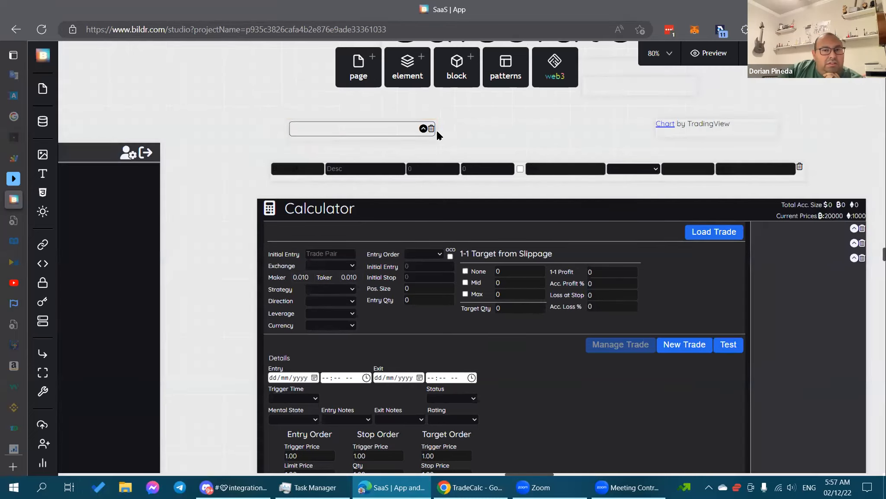
{"action": "left_click", "coordinate": [366, 133]}
{"action": "left_click", "coordinate": [202, 81]}
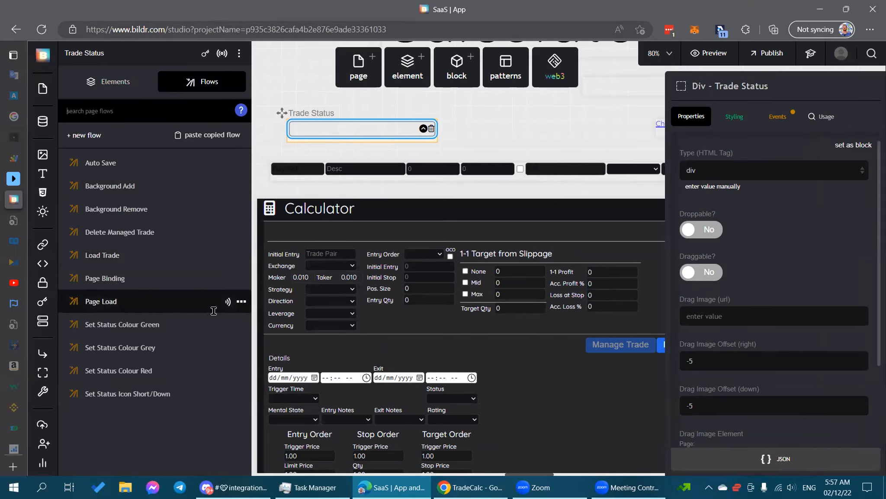
Open the Page Load flow from the page's data listeners.
{"action": "left_click", "coordinate": [223, 54]}
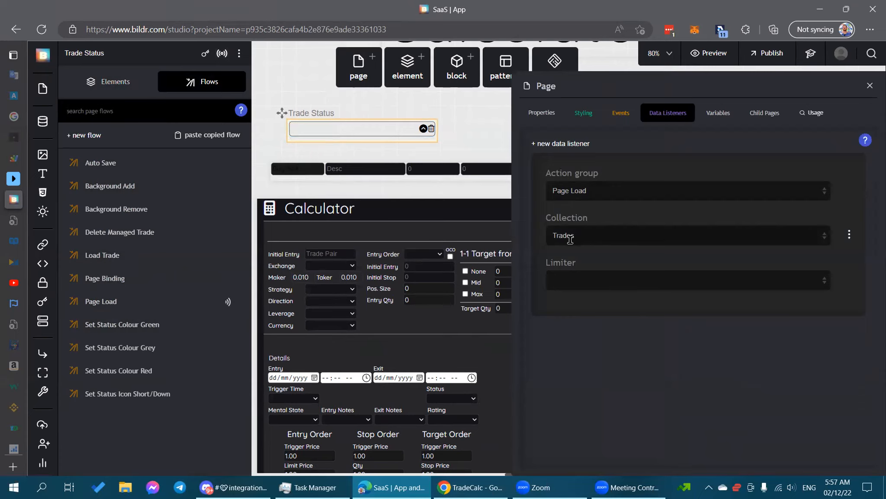
{"action": "left_click", "coordinate": [123, 302]}
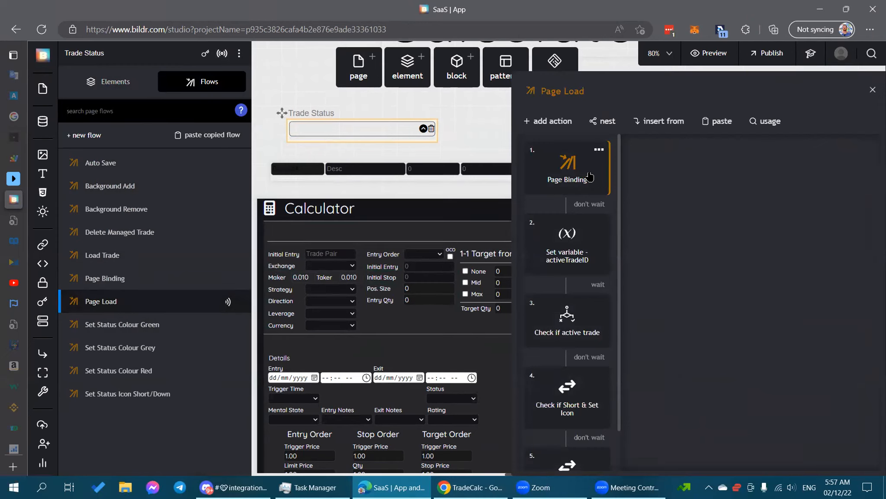
{"action": "scroll", "coordinate": [595, 319], "scroll_direction": "down", "scroll_amount": 1}
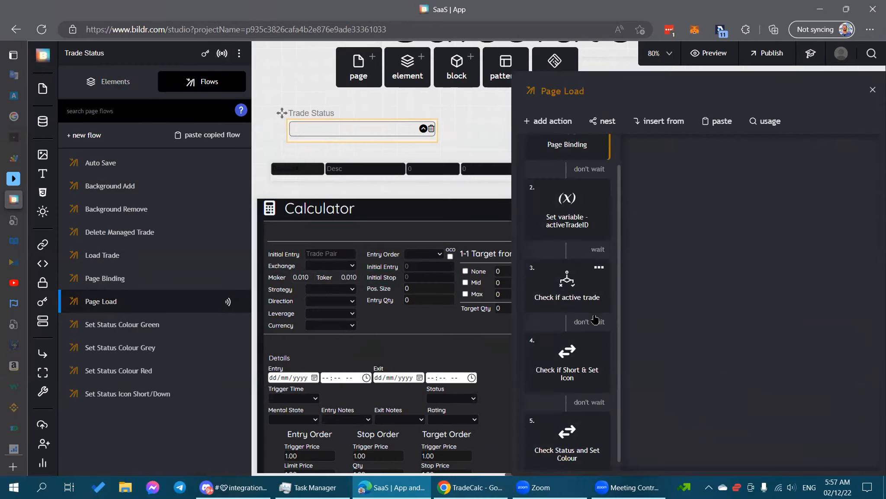
{"action": "scroll", "coordinate": [595, 320], "scroll_direction": "down", "scroll_amount": 1}
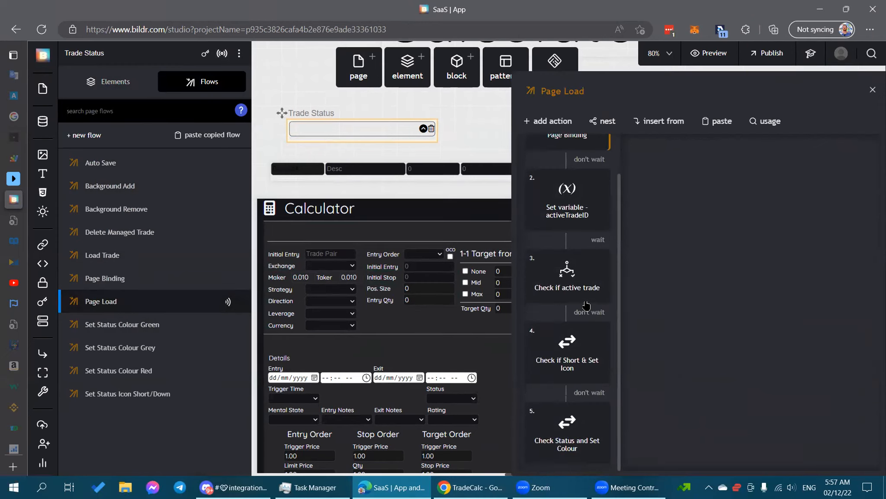
Inspect the Check if active trade, Check if Short & Set Icon, and Check Status and Set Colour steps.
{"action": "left_click", "coordinate": [575, 276]}
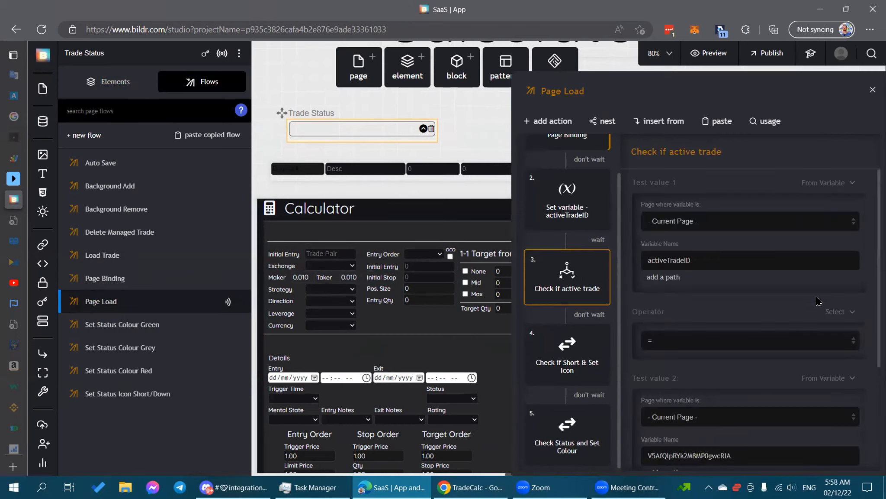
{"action": "scroll", "coordinate": [718, 291], "scroll_direction": "down", "scroll_amount": 4}
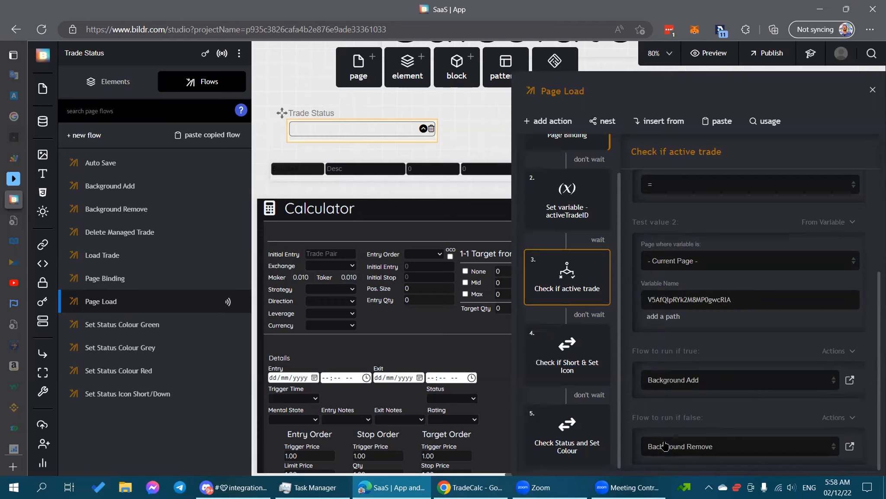
{"action": "left_click", "coordinate": [564, 358]}
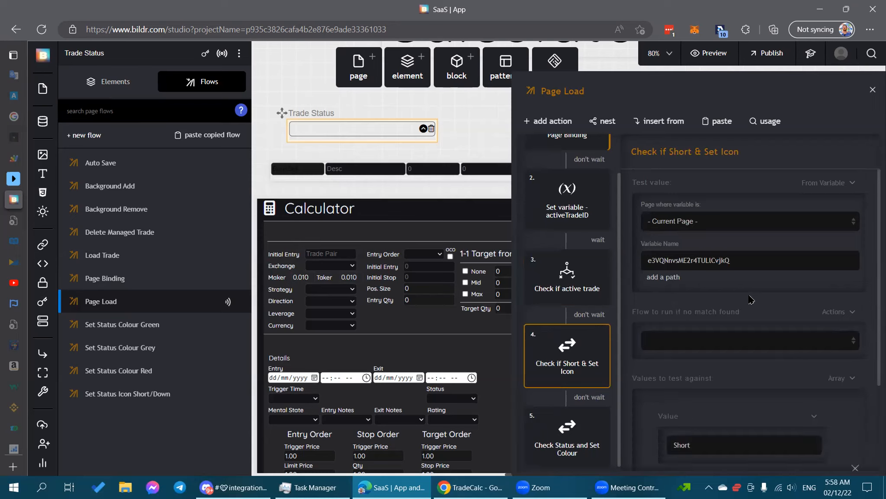
{"action": "scroll", "coordinate": [751, 299], "scroll_direction": "down", "scroll_amount": 3}
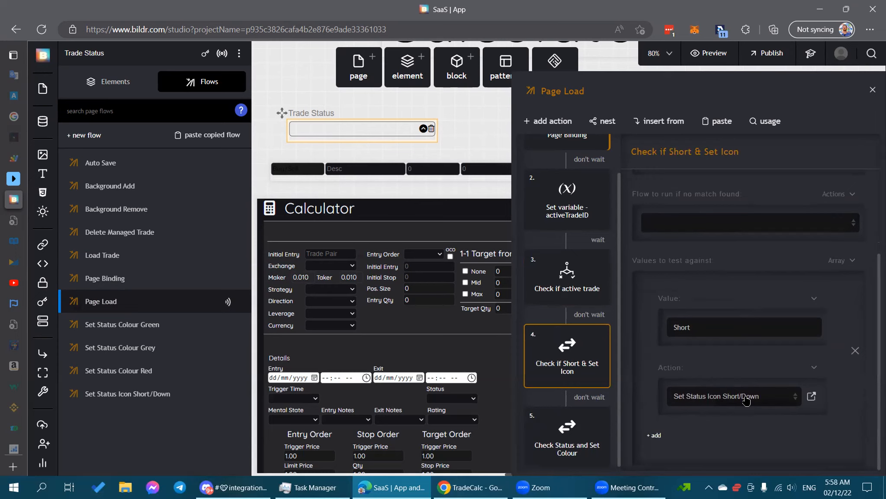
{"action": "left_click", "coordinate": [568, 442]}
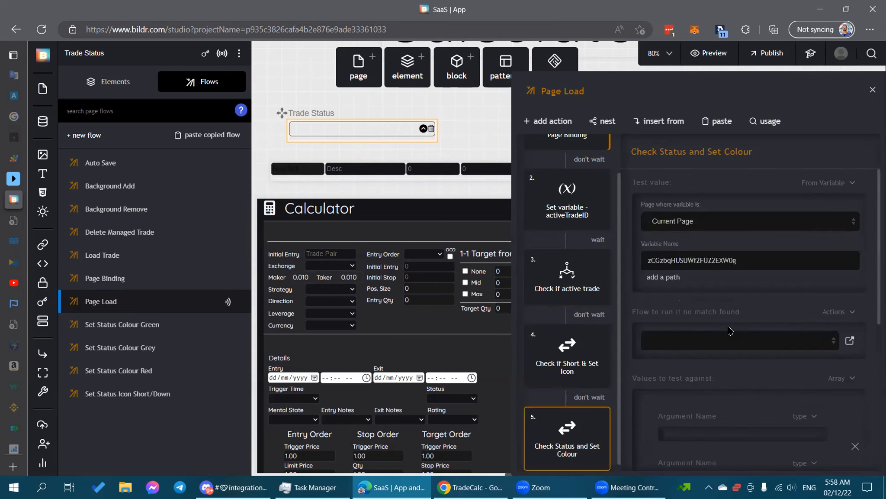
{"action": "scroll", "coordinate": [731, 279], "scroll_direction": "down", "scroll_amount": 5}
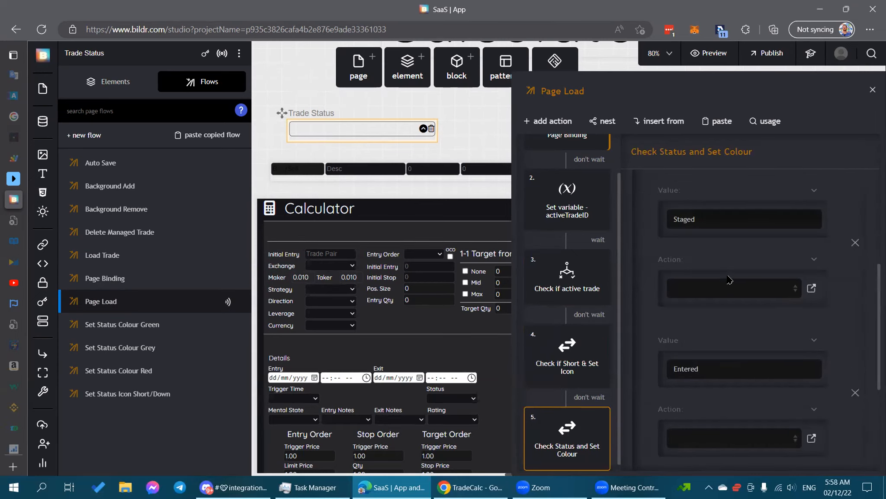
{"action": "scroll", "coordinate": [735, 381], "scroll_direction": "down", "scroll_amount": 2}
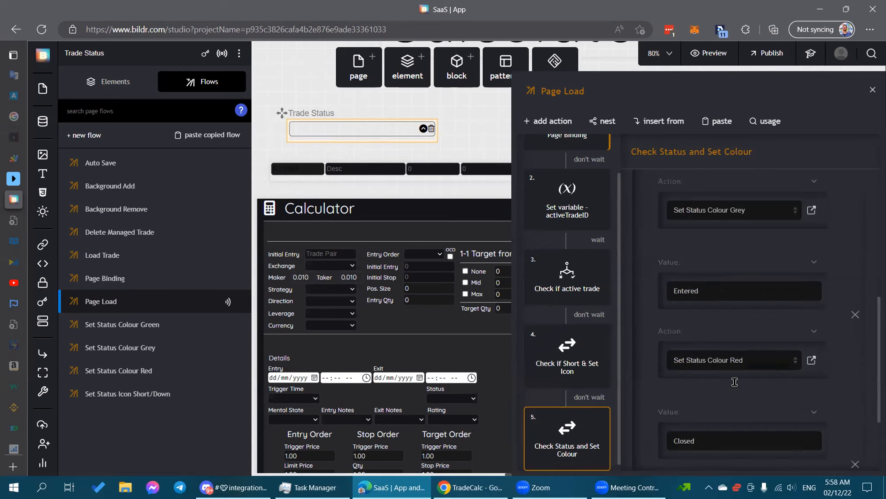
{"action": "scroll", "coordinate": [734, 381], "scroll_direction": "down", "scroll_amount": 1}
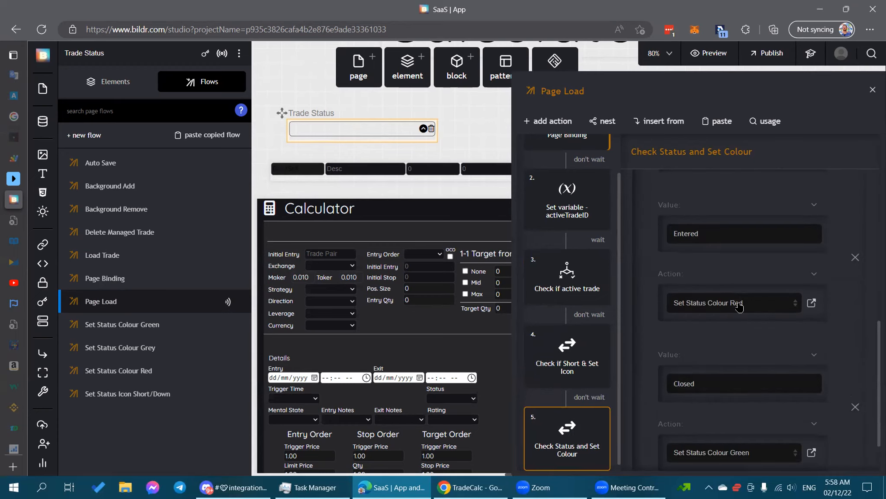
Glance at Set Status Colour Red, then review Page Load's Check if Short and Check Status steps.
{"action": "left_click", "coordinate": [812, 303]}
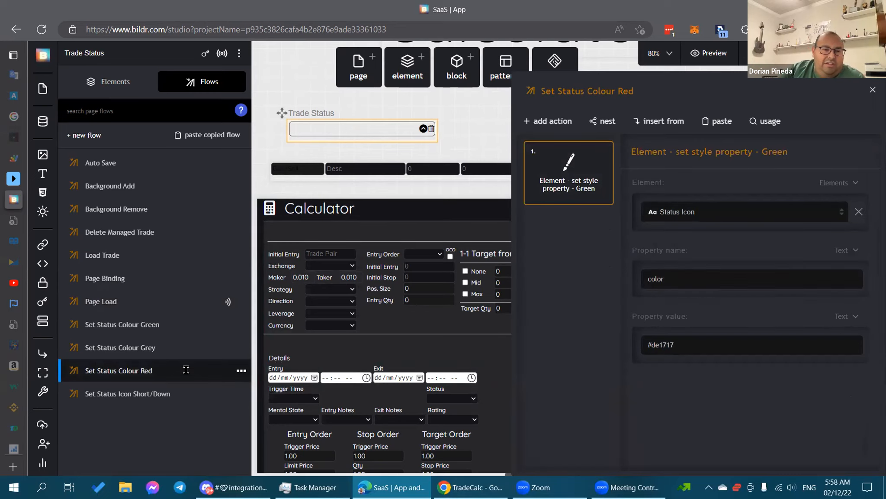
{"action": "left_click", "coordinate": [143, 301]}
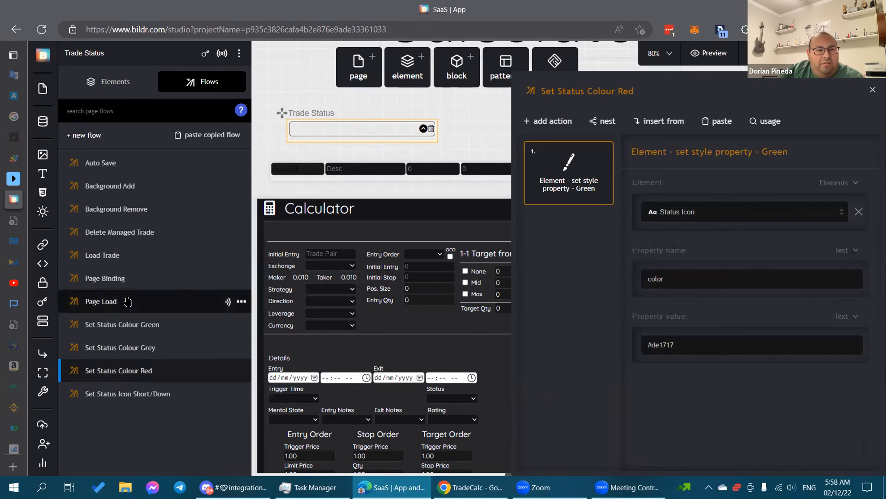
{"action": "scroll", "coordinate": [567, 281], "scroll_direction": "down", "scroll_amount": 1}
{"action": "left_click", "coordinate": [567, 355]}
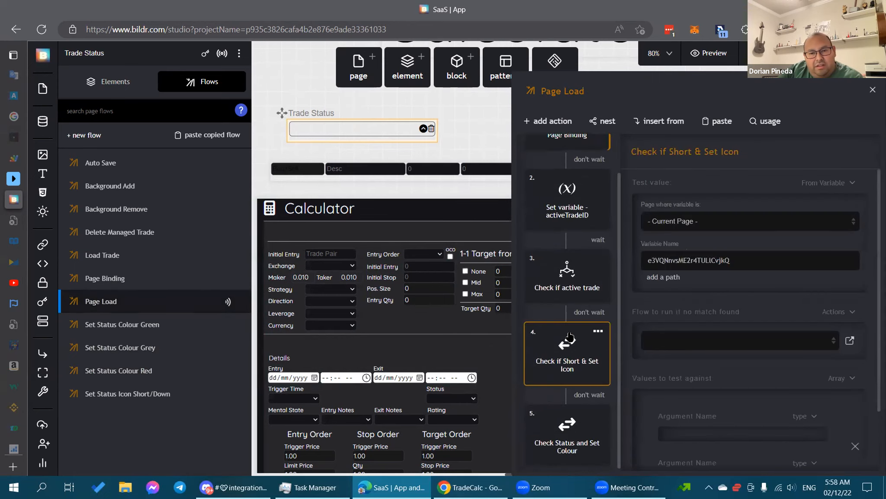
{"action": "scroll", "coordinate": [718, 309], "scroll_direction": "down", "scroll_amount": 3}
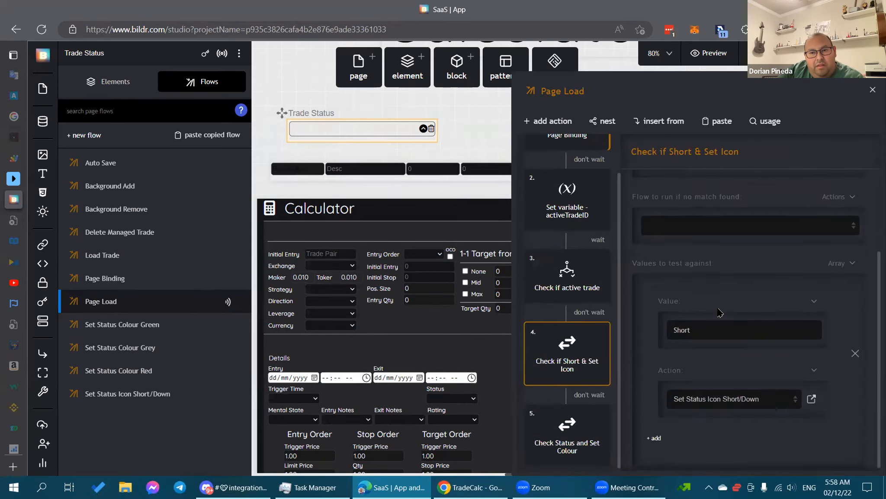
{"action": "left_click", "coordinate": [552, 413]}
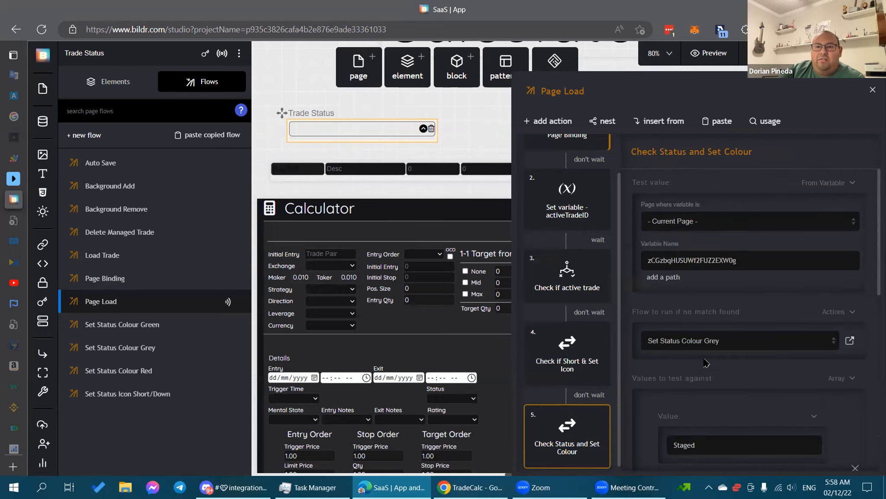
{"action": "scroll", "coordinate": [710, 347], "scroll_direction": "down", "scroll_amount": 5}
{"action": "scroll", "coordinate": [715, 356], "scroll_direction": "up", "scroll_amount": 5}
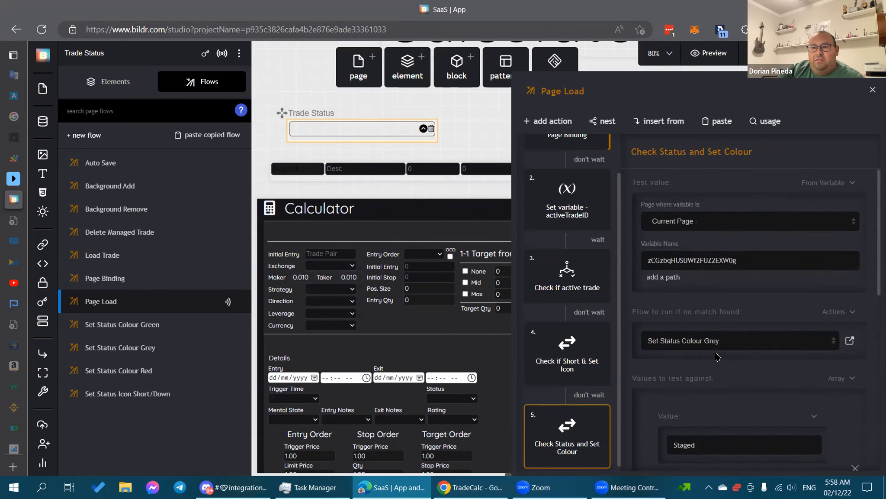
{"action": "scroll", "coordinate": [717, 357], "scroll_direction": "down", "scroll_amount": 4}
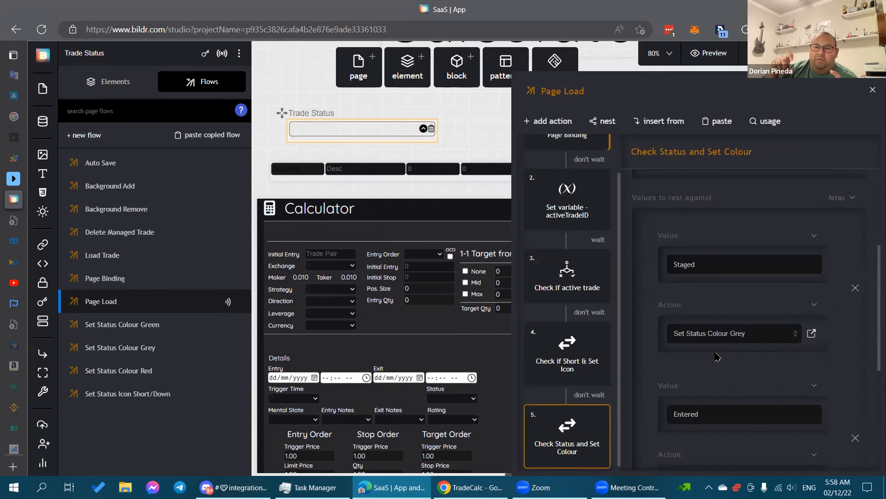
{"action": "scroll", "coordinate": [718, 357], "scroll_direction": "up", "scroll_amount": 4}
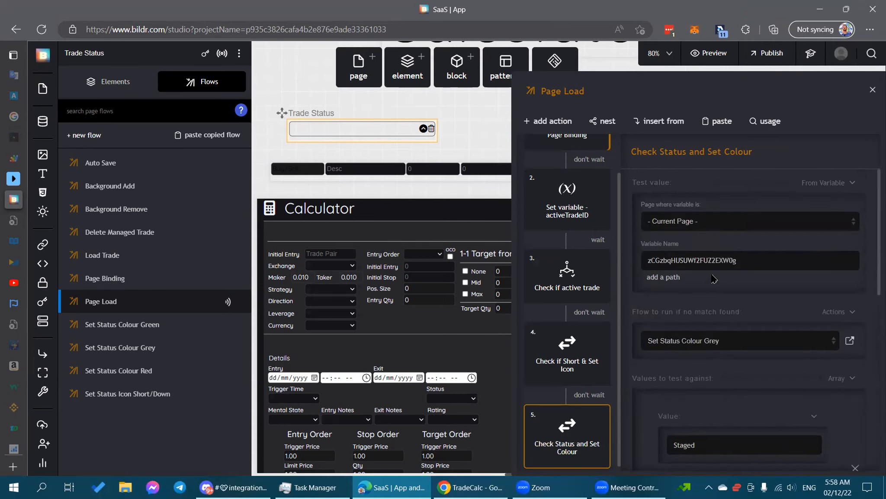
{"action": "left_click", "coordinate": [743, 254]}
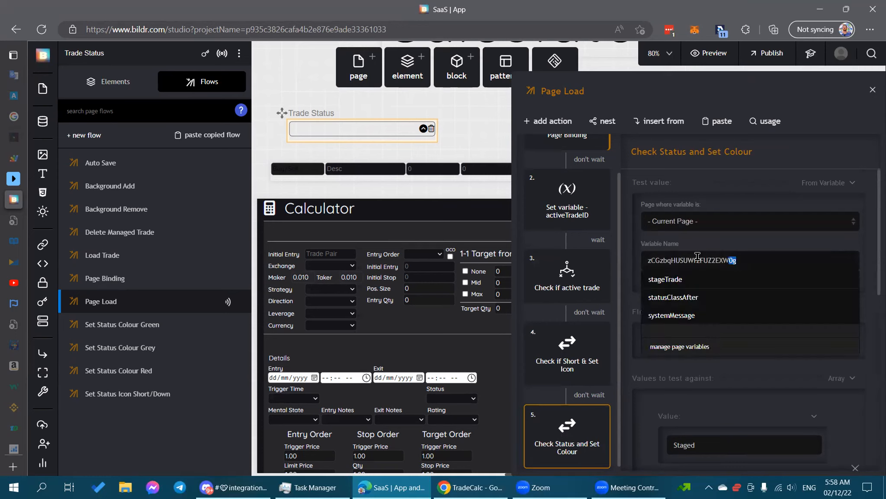
{"action": "left_click", "coordinate": [616, 281]}
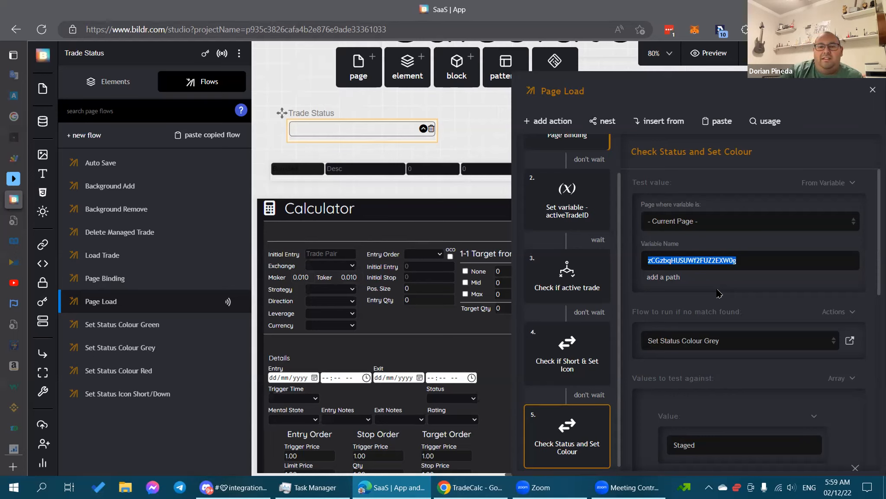
{"action": "left_click_drag", "start_coordinate": [841, 185], "coordinate": [839, 191]}
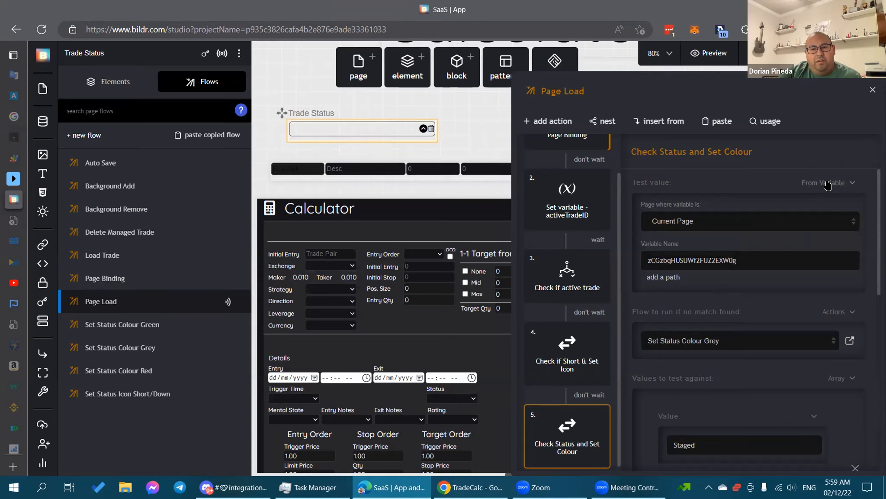
{"action": "left_click", "coordinate": [827, 184]}
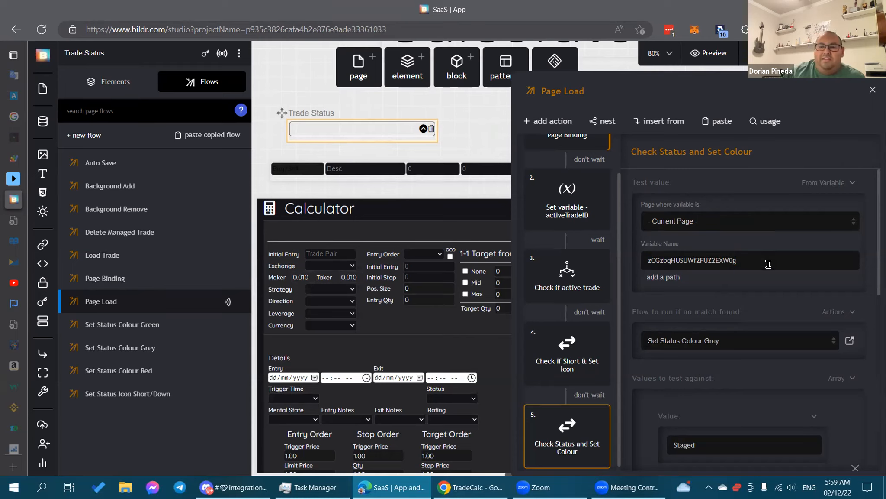
{"action": "left_click", "coordinate": [839, 186]}
Make the Check Status test use the current record's Trades Status field, then close the flow panels.
{"action": "left_click", "coordinate": [822, 325]}
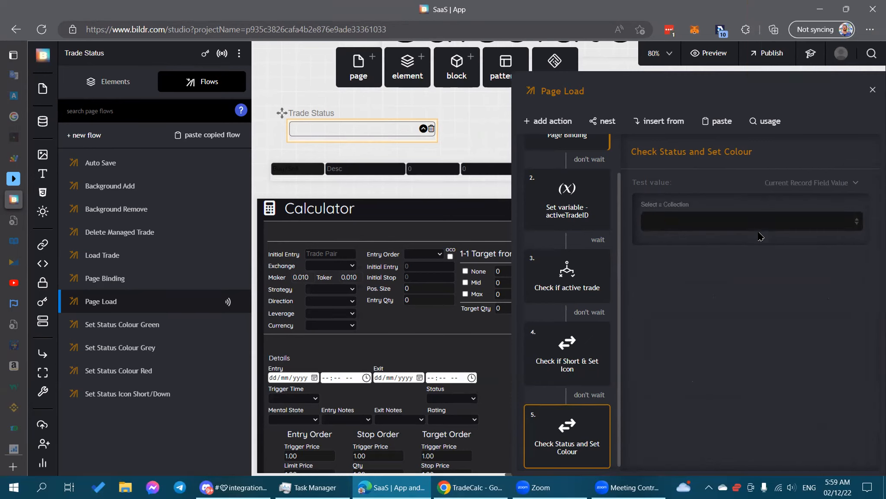
{"action": "left_click", "coordinate": [777, 216]}
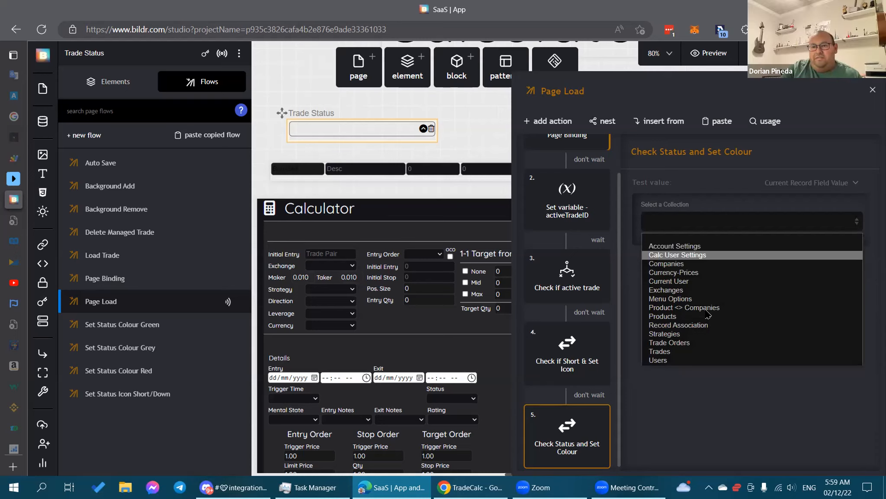
{"action": "left_click", "coordinate": [697, 351]}
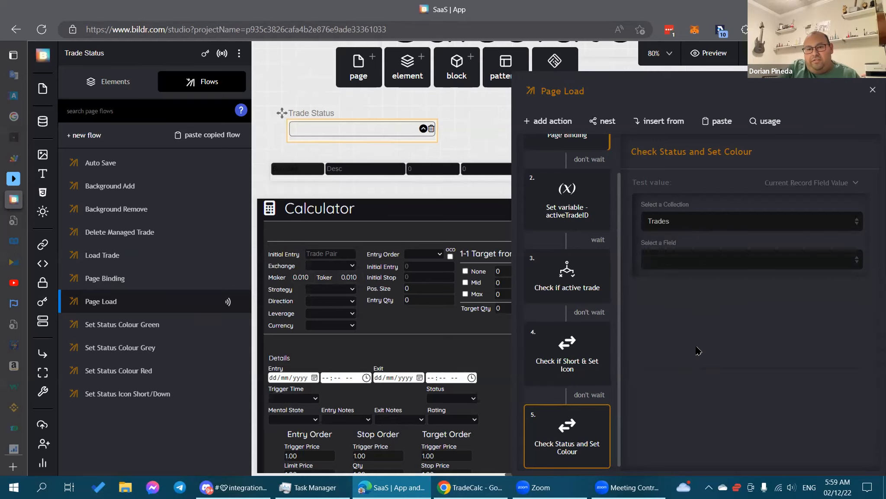
{"action": "left_click", "coordinate": [734, 263]}
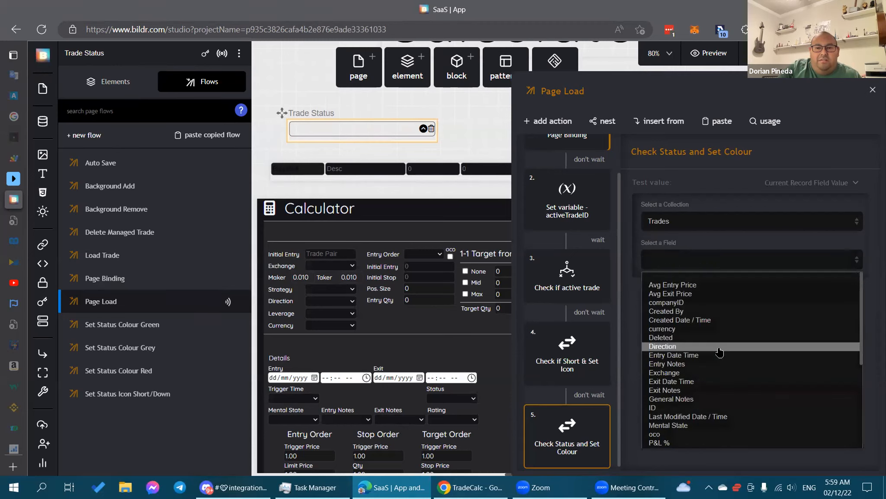
{"action": "scroll", "coordinate": [710, 396], "scroll_direction": "down", "scroll_amount": 4}
{"action": "left_click", "coordinate": [710, 398]}
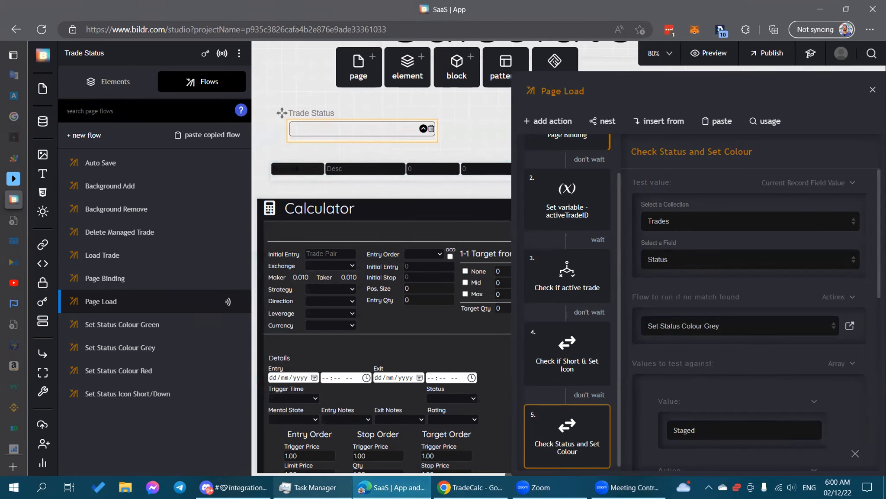
{"action": "left_click", "coordinate": [478, 382]}
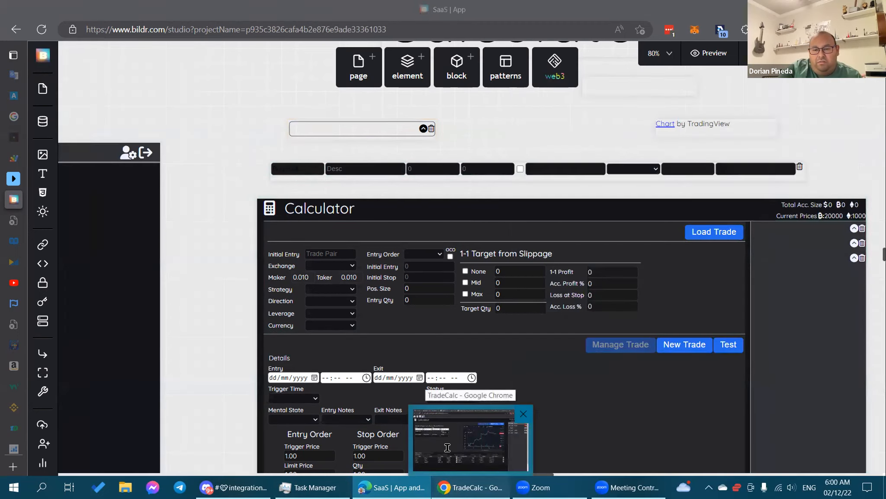
In the live TradeCalc app, create a new trade and load it into the calculator.
{"action": "left_click", "coordinate": [447, 448]}
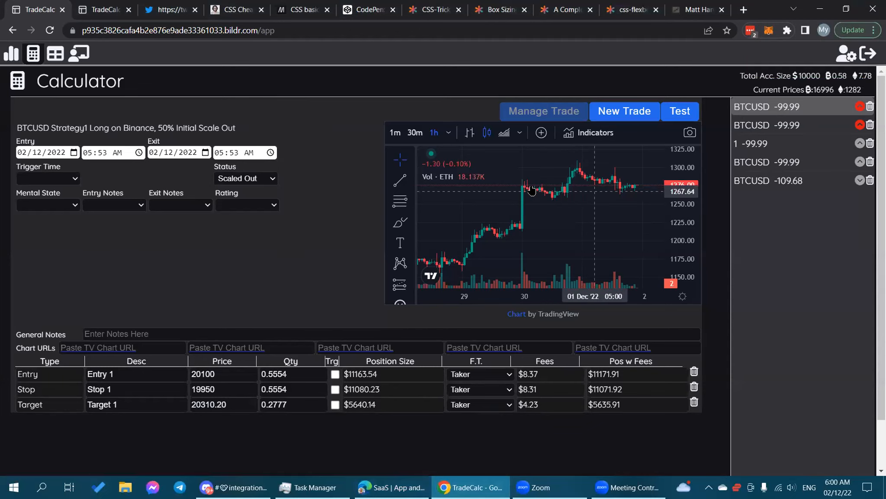
{"action": "left_click", "coordinate": [625, 114]}
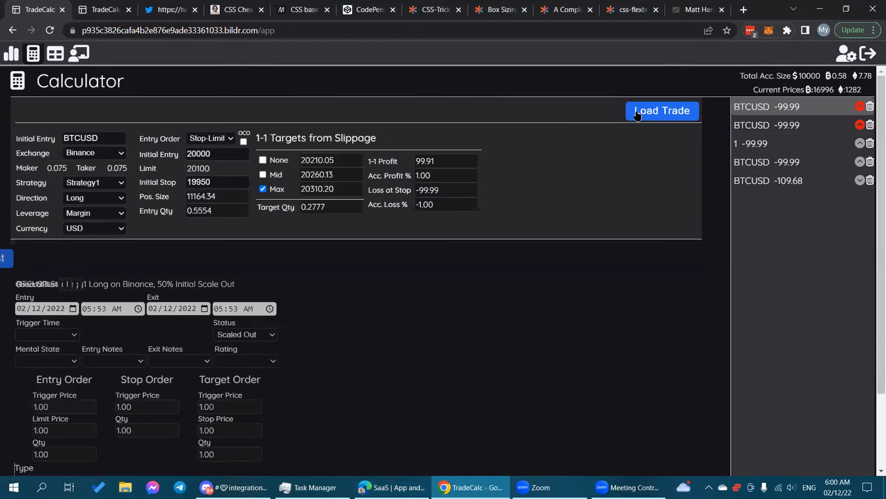
{"action": "left_click", "coordinate": [659, 111]}
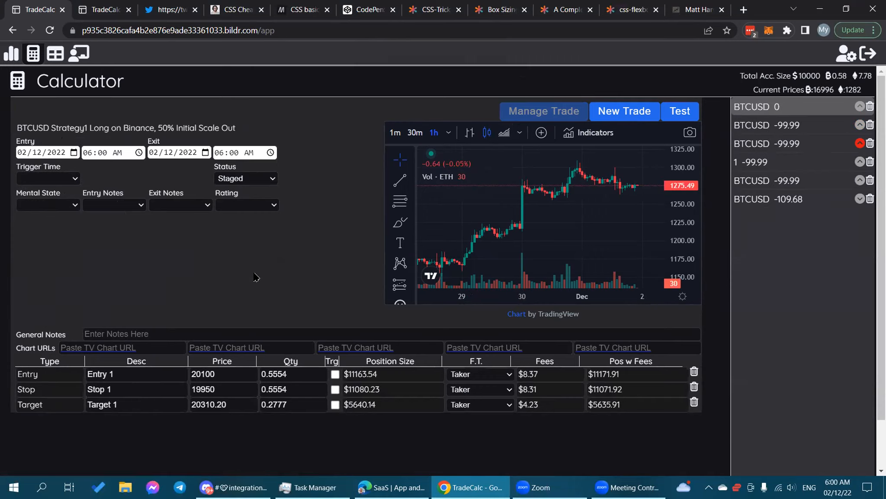
Change the trade's Status to Entered, then to Closed, leaving it Closed.
{"action": "left_click", "coordinate": [270, 178]}
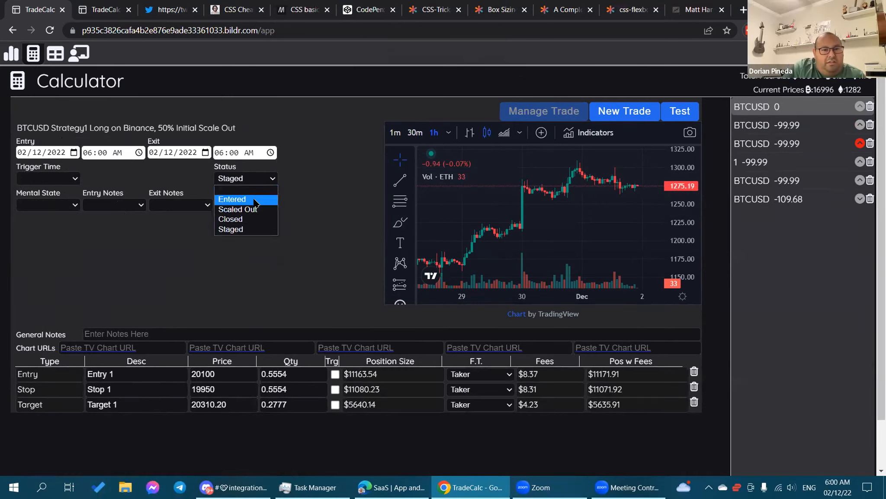
{"action": "left_click", "coordinate": [254, 199]}
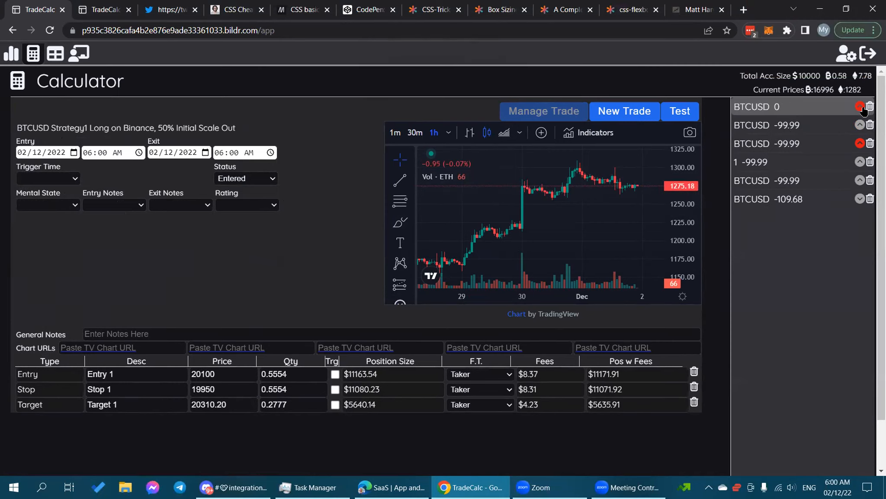
{"action": "left_click", "coordinate": [266, 177]}
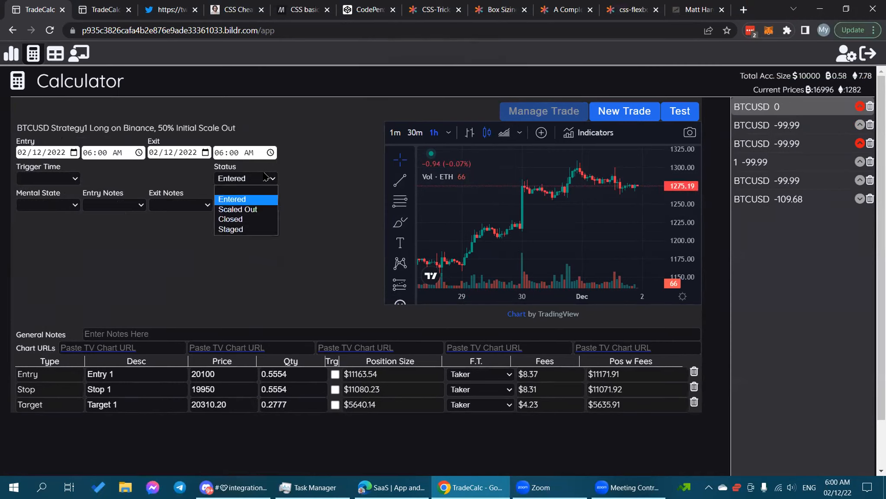
{"action": "left_click", "coordinate": [239, 219]}
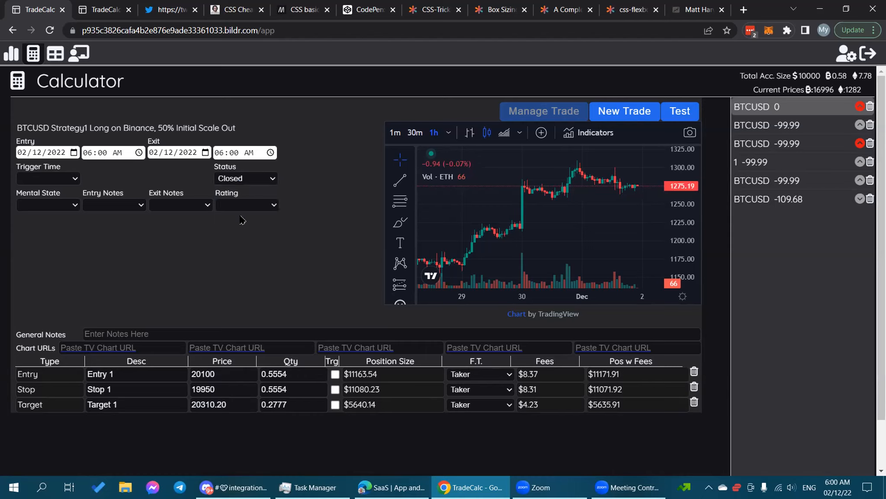
{"action": "left_click", "coordinate": [266, 182]}
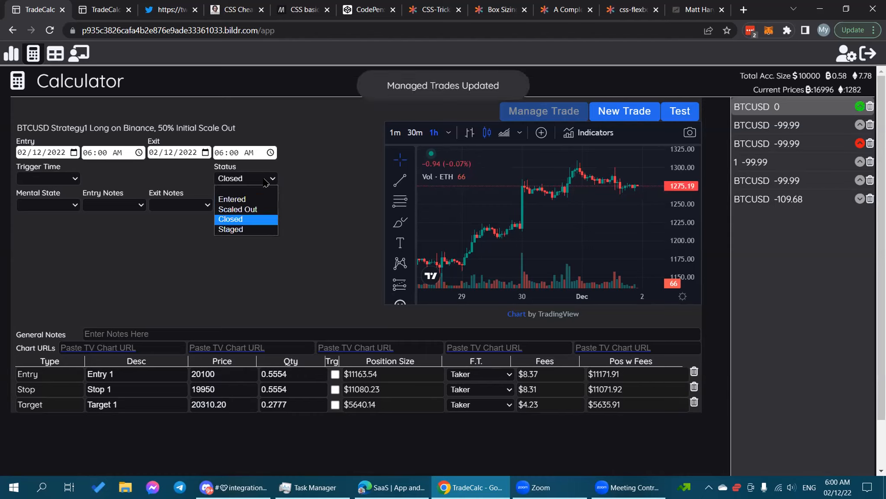
{"action": "left_click", "coordinate": [371, 174]}
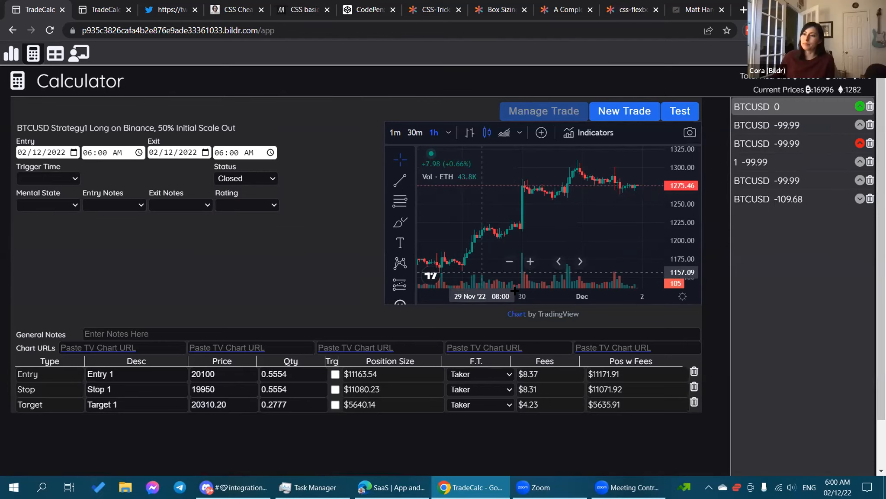
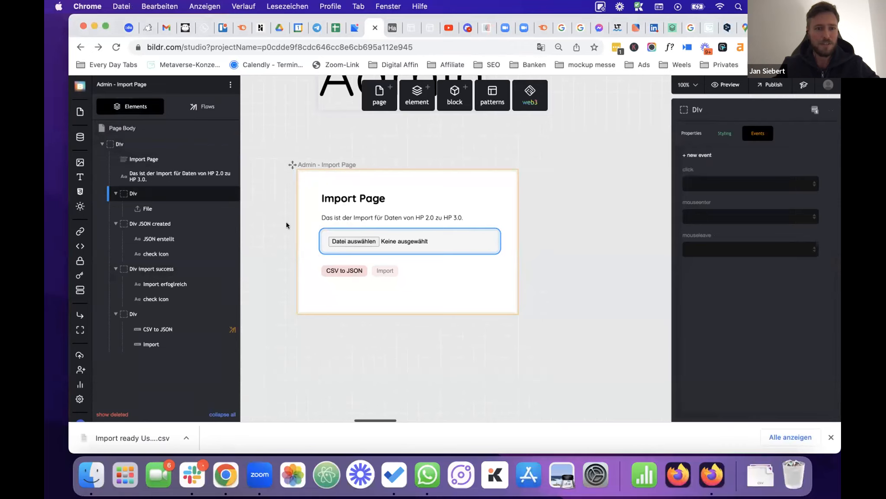
In the page's flows, review the create JSON flow's remove-style-class action, then open Create Records.
{"action": "left_click", "coordinate": [201, 107]}
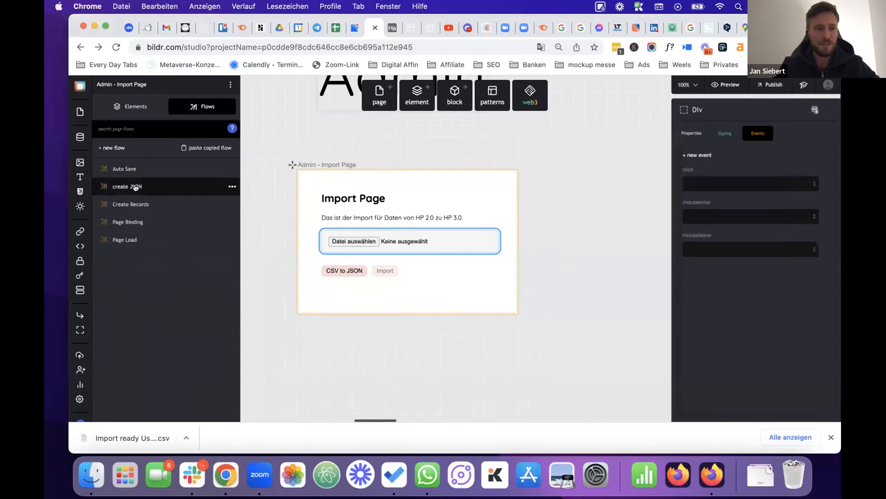
{"action": "left_click", "coordinate": [143, 186]}
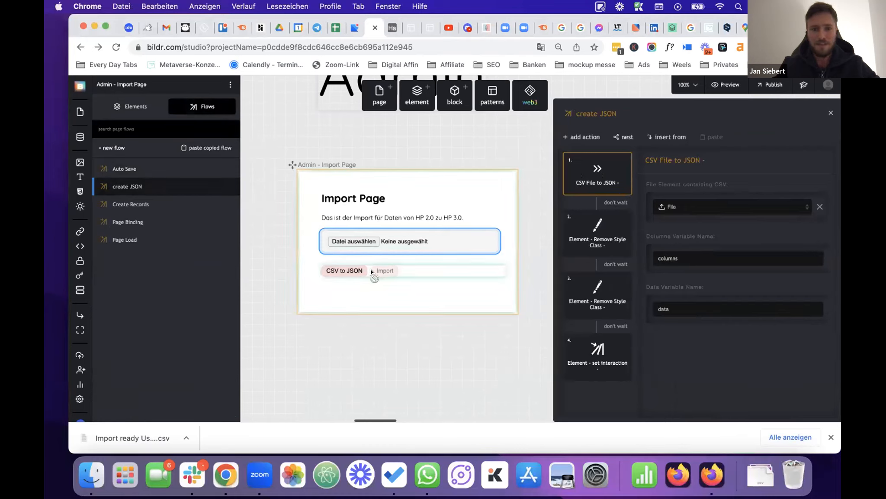
{"action": "left_click", "coordinate": [613, 236]}
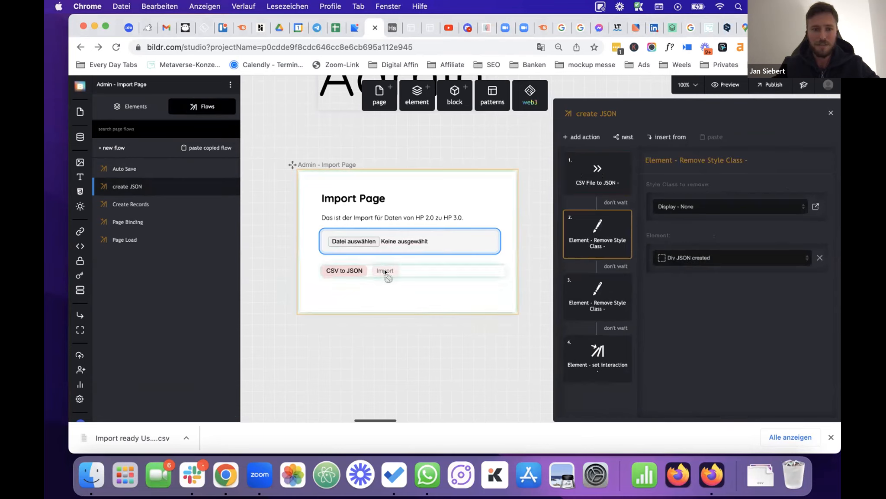
{"action": "left_click", "coordinate": [141, 205]}
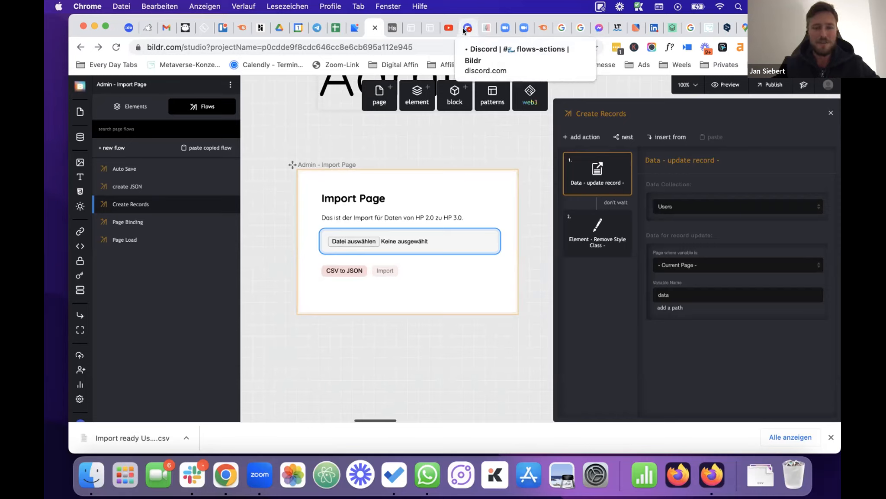
Show the Data Collections list in the sidebar, next to the Create Records flow.
{"action": "left_click", "coordinate": [83, 139]}
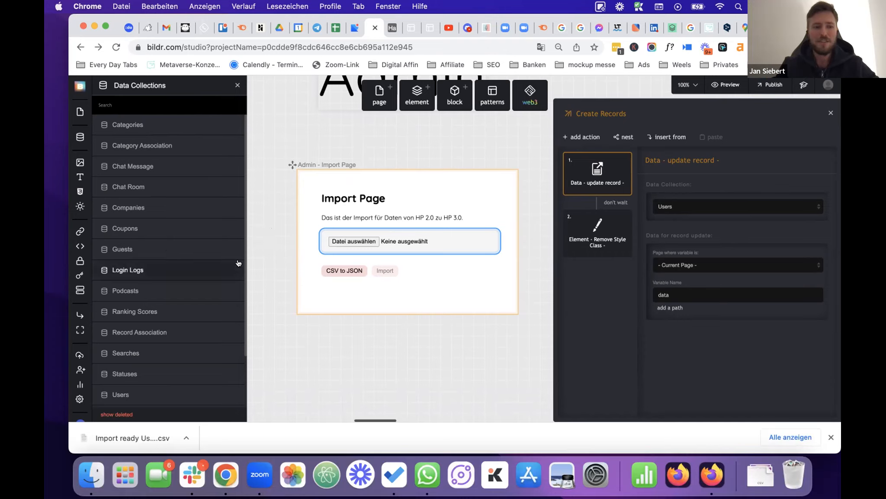
Review the 38 Users records across loginID, Vorname, Nachname and Full Name, then close the table.
{"action": "left_click", "coordinate": [149, 393]}
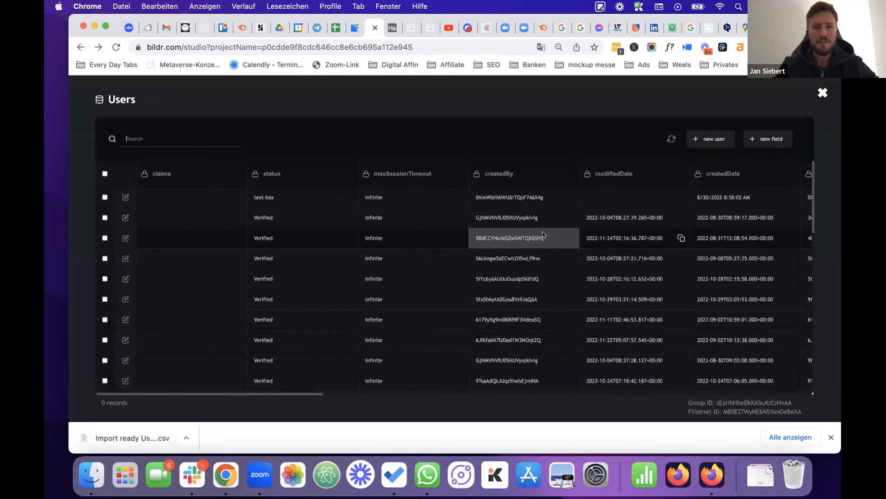
{"action": "scroll", "coordinate": [543, 234], "scroll_direction": "right", "scroll_amount": 10}
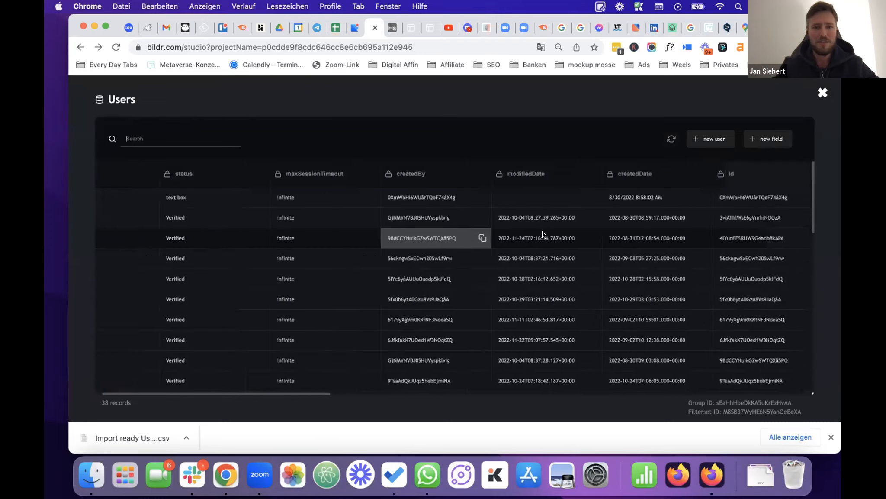
{"action": "scroll", "coordinate": [542, 234], "scroll_direction": "right", "scroll_amount": 3}
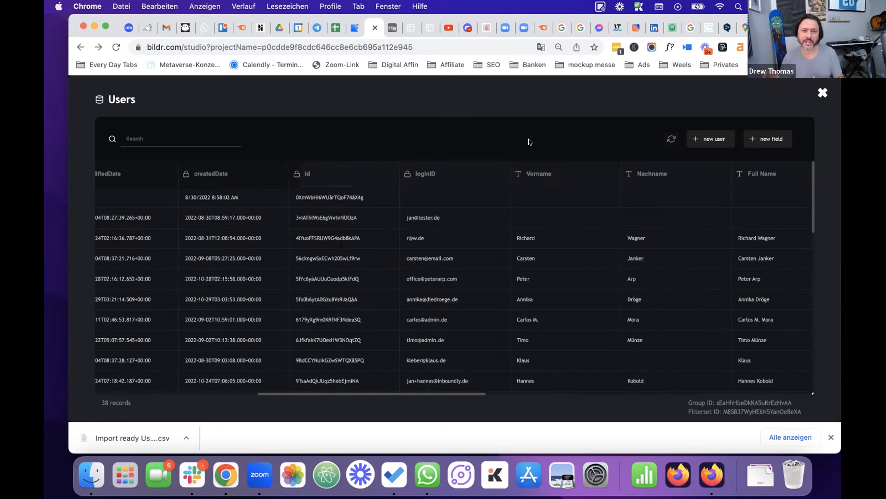
{"action": "left_click", "coordinate": [822, 93]}
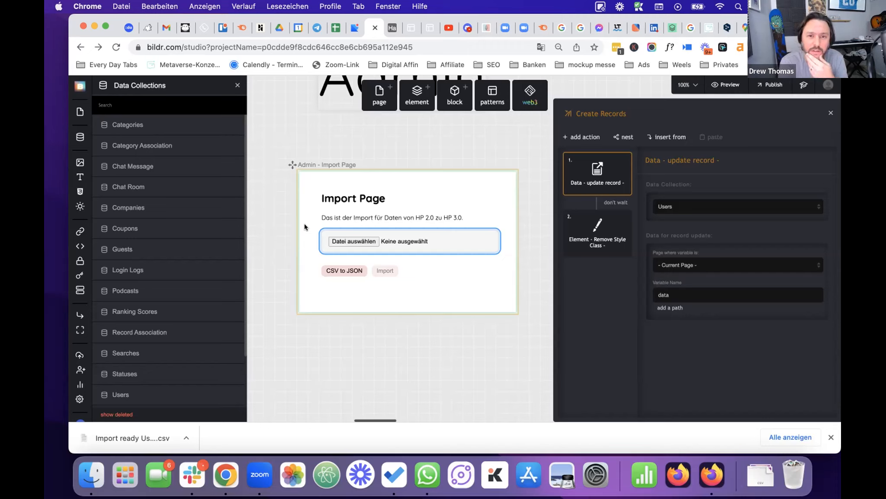
Switch to the Airtable HalloPodcaster tab showing the Import Users Bildr table.
{"action": "left_click", "coordinate": [391, 28]}
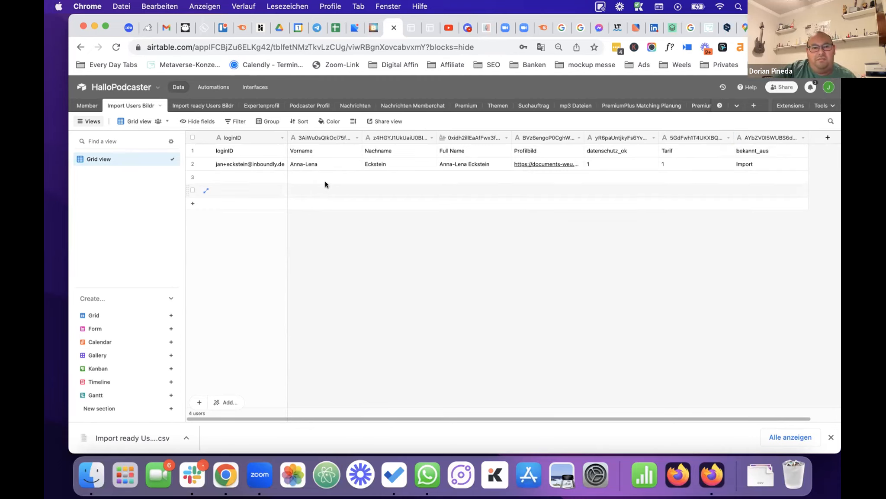
Add a single line text field named ID after bekannt_aus.
{"action": "left_click", "coordinate": [825, 138]}
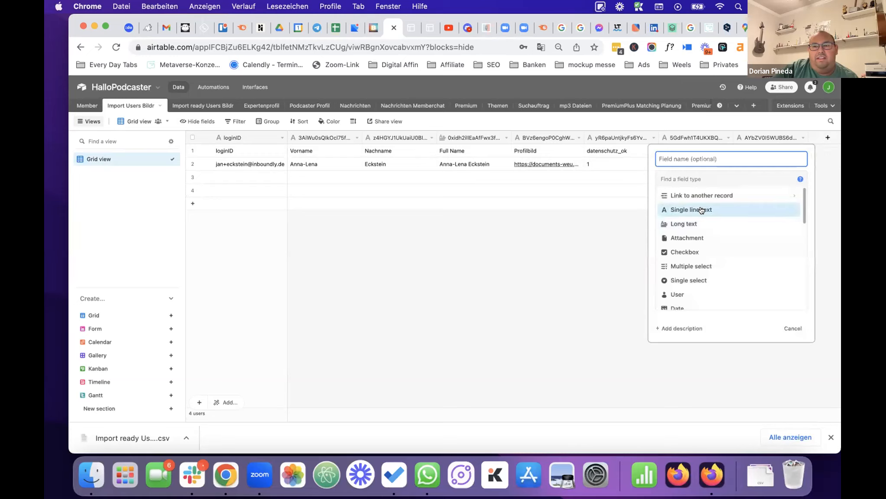
{"action": "left_click", "coordinate": [731, 207]}
{"action": "left_click", "coordinate": [709, 156]}
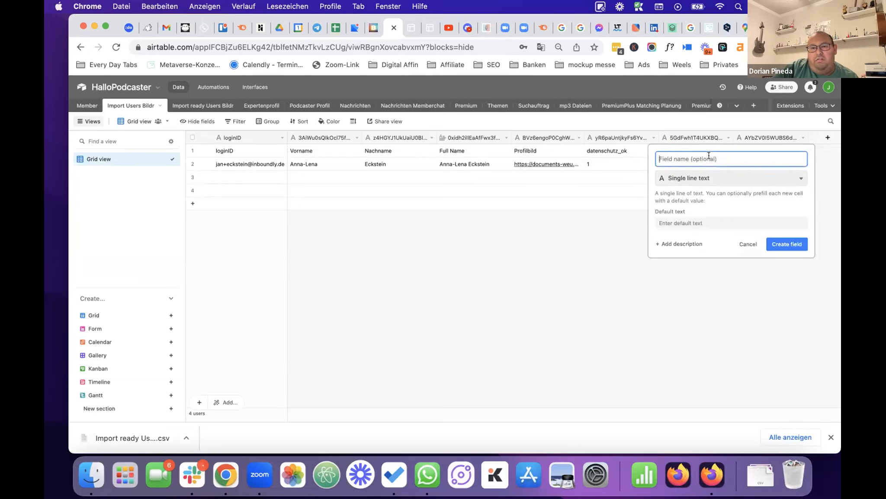
{"action": "type", "text": "ID"}
{"action": "left_click", "coordinate": [791, 243]}
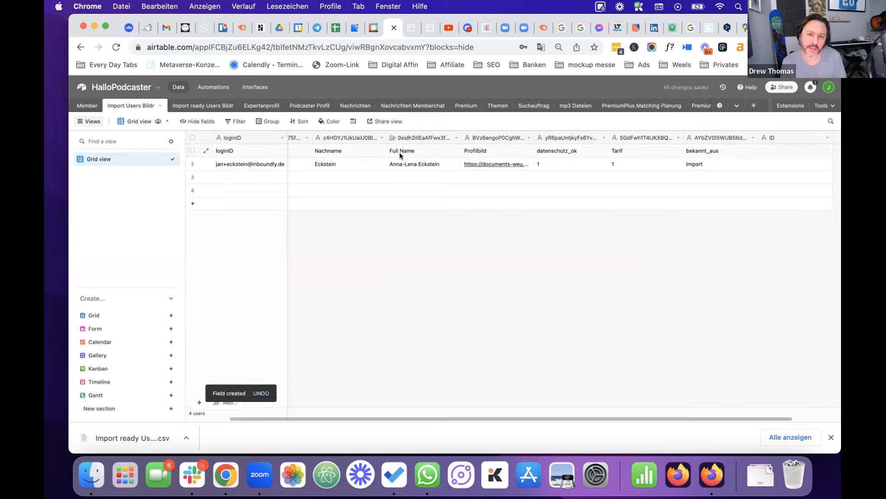
Back in Bildr Studio, select the Import Page container and reopen the Create Records flow.
{"action": "left_click", "coordinate": [370, 29]}
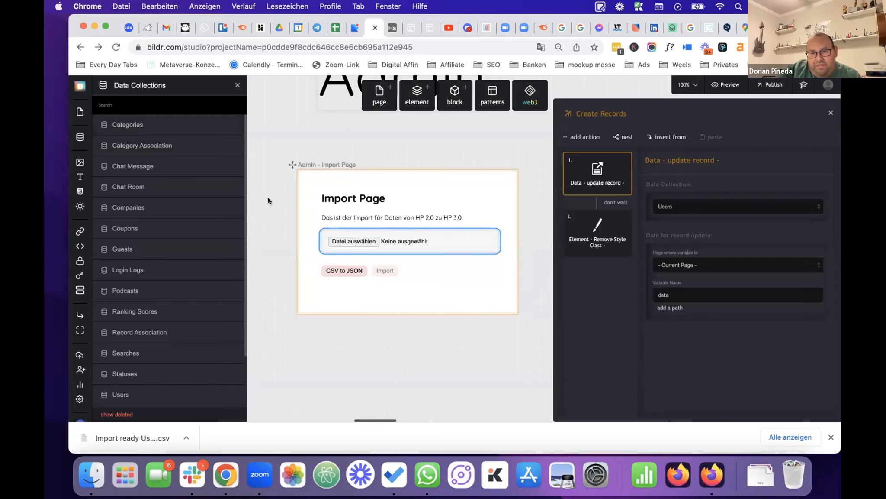
{"action": "left_click", "coordinate": [306, 206]}
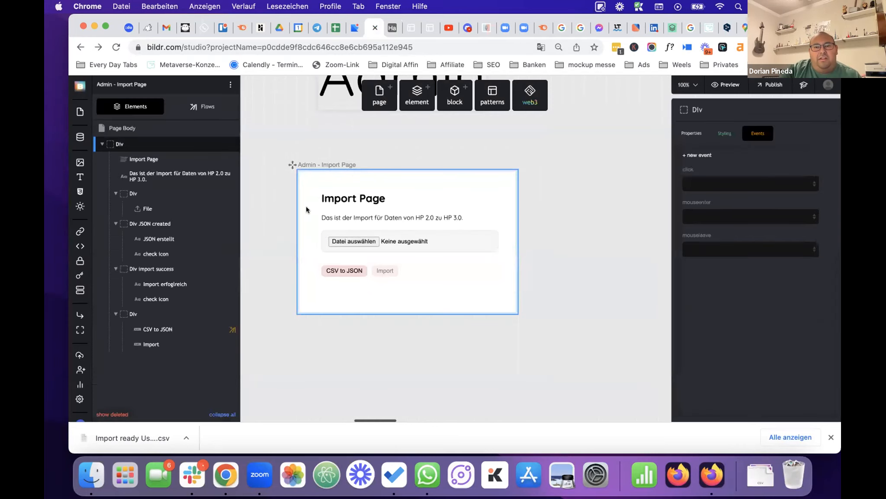
{"action": "left_click", "coordinate": [203, 106]}
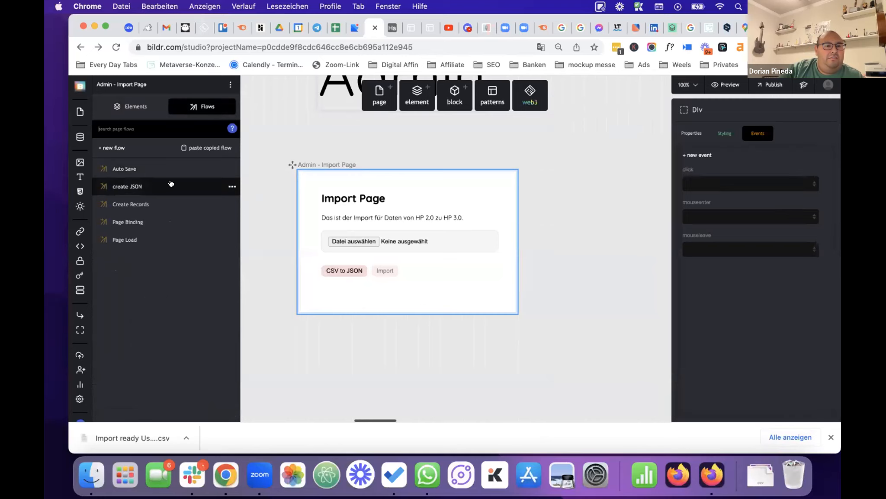
{"action": "left_click", "coordinate": [133, 189]}
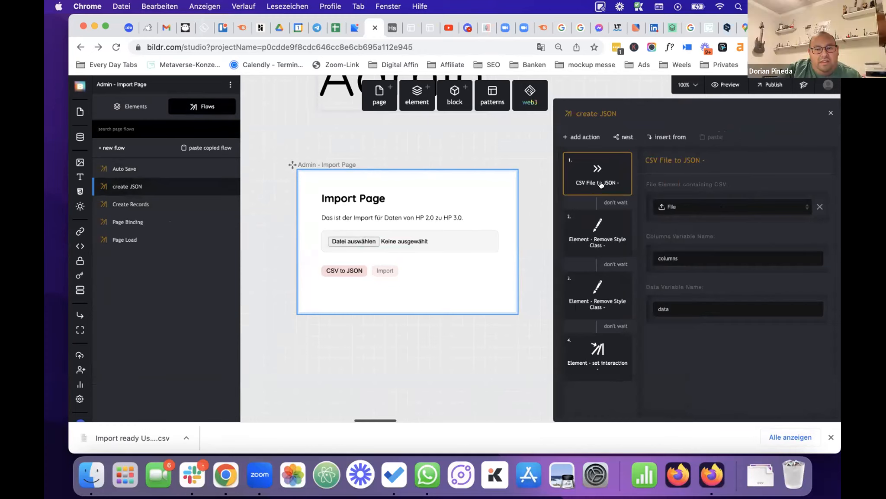
{"action": "left_click", "coordinate": [140, 204]}
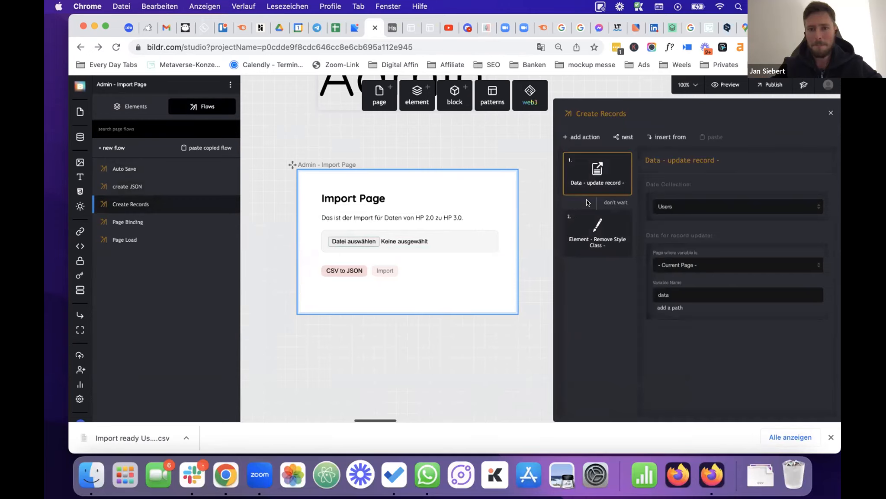
Search new flow actions for 'mass', listing Data - mass change and Transform JSON - Mass Change.
{"action": "left_click", "coordinate": [582, 137]}
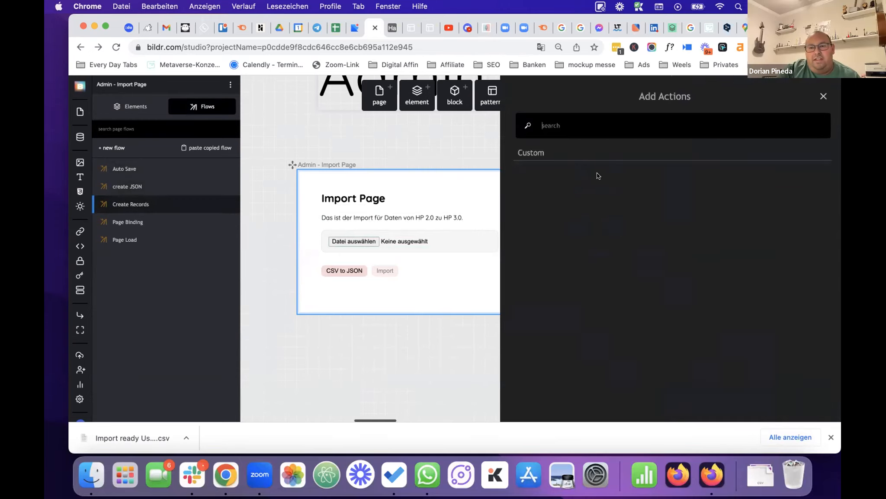
{"action": "left_click", "coordinate": [587, 138]}
{"action": "type", "text": "m"}
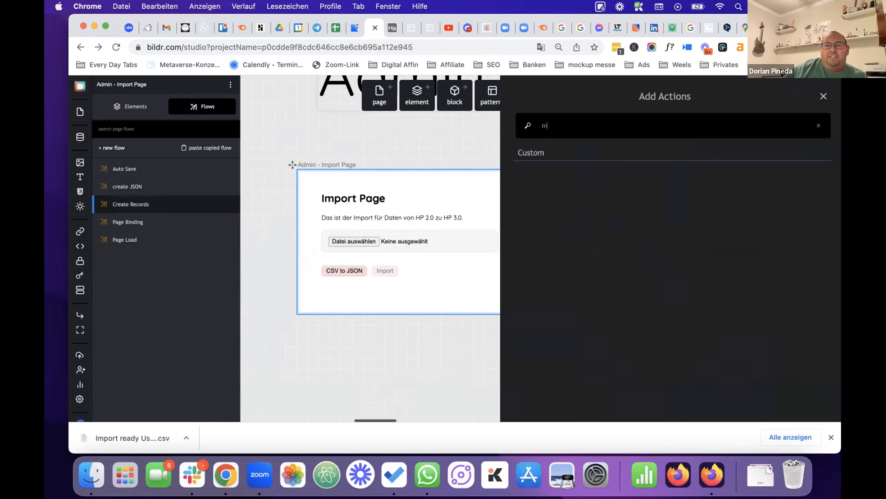
{"action": "type", "text": "ath"}
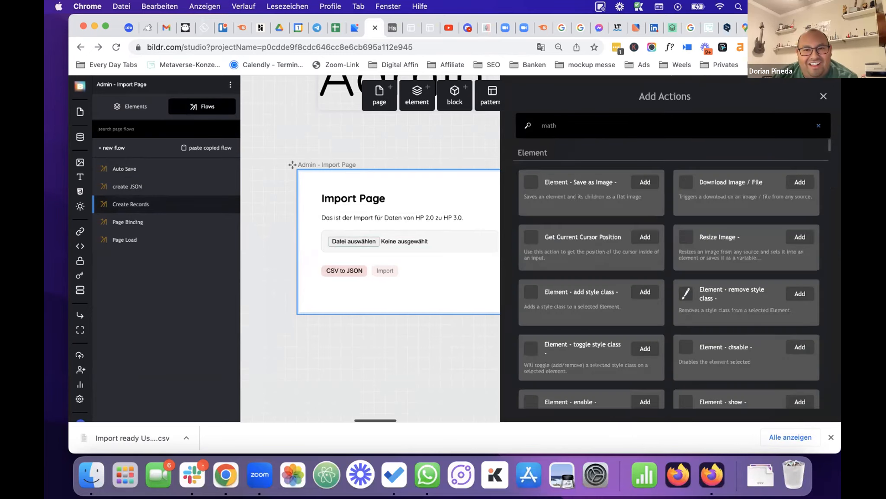
{"action": "key", "text": "BackSpace"}
{"action": "key", "text": "BackSpace"}
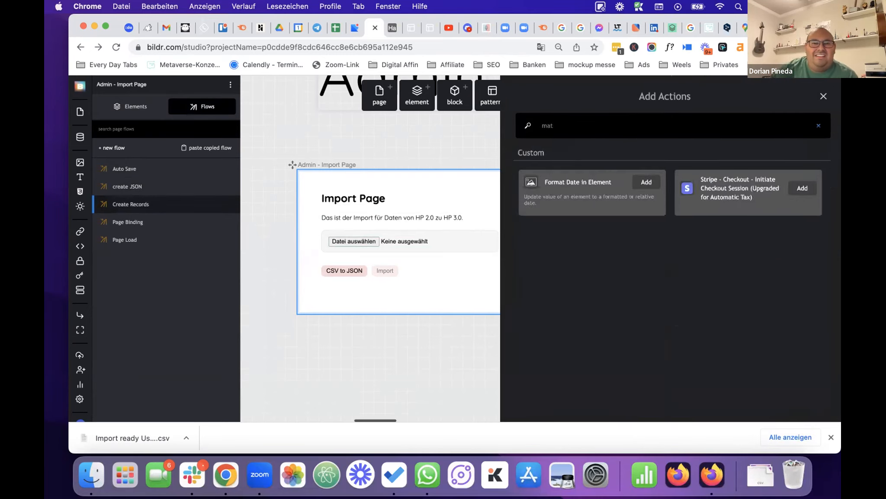
{"action": "type", "text": "ss"}
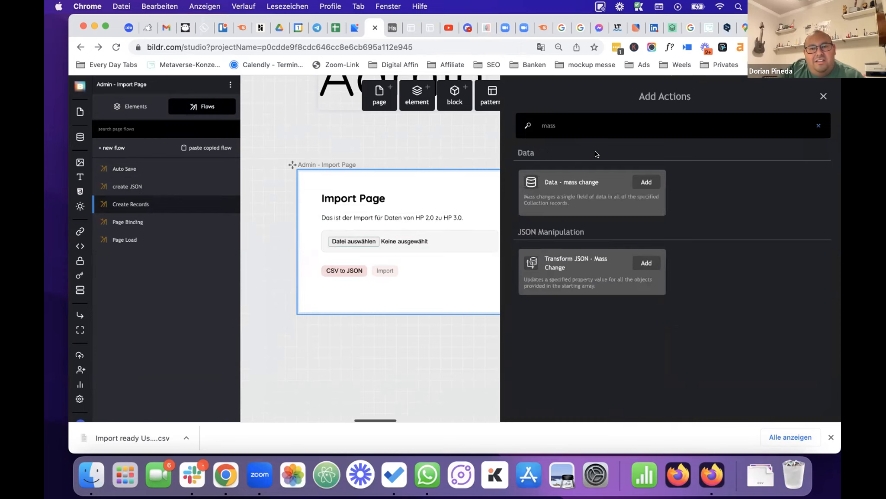
Add Transform JSON - Mass Change as the first step, with starting array from variable 'data'.
{"action": "left_click", "coordinate": [603, 265]}
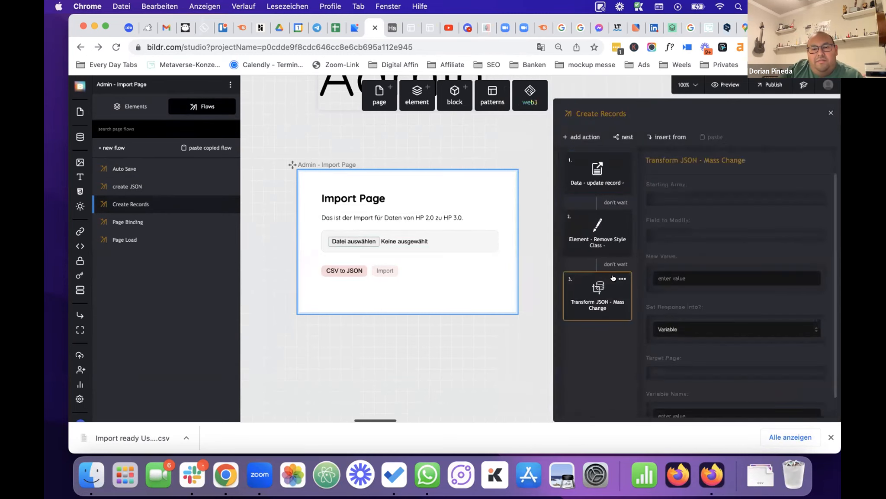
{"action": "left_click_drag", "start_coordinate": [596, 295], "coordinate": [590, 157]}
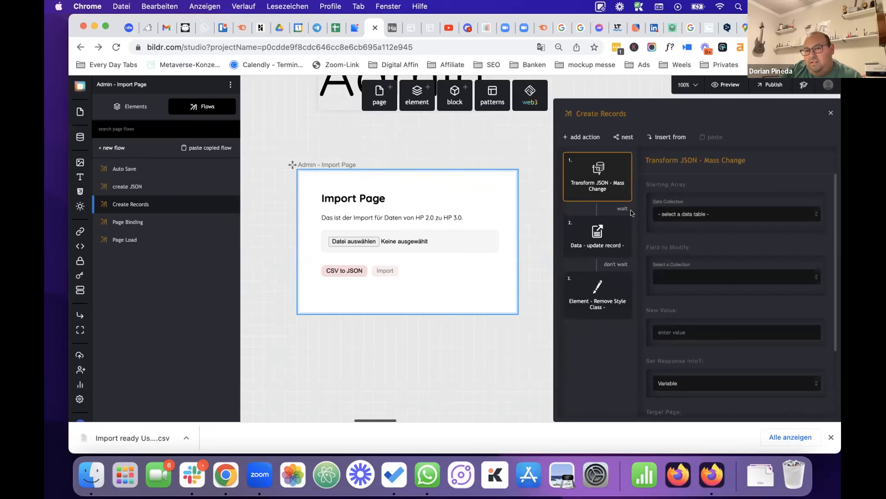
{"action": "left_click", "coordinate": [701, 215]}
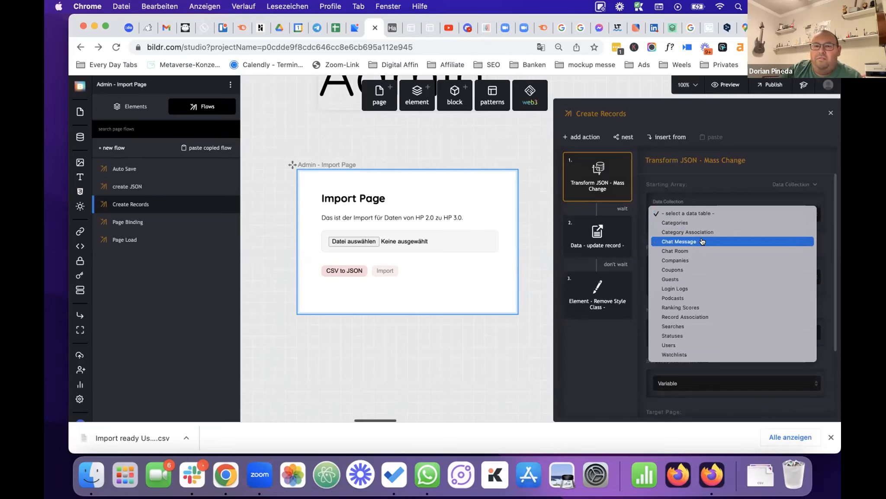
{"action": "left_click", "coordinate": [786, 184]}
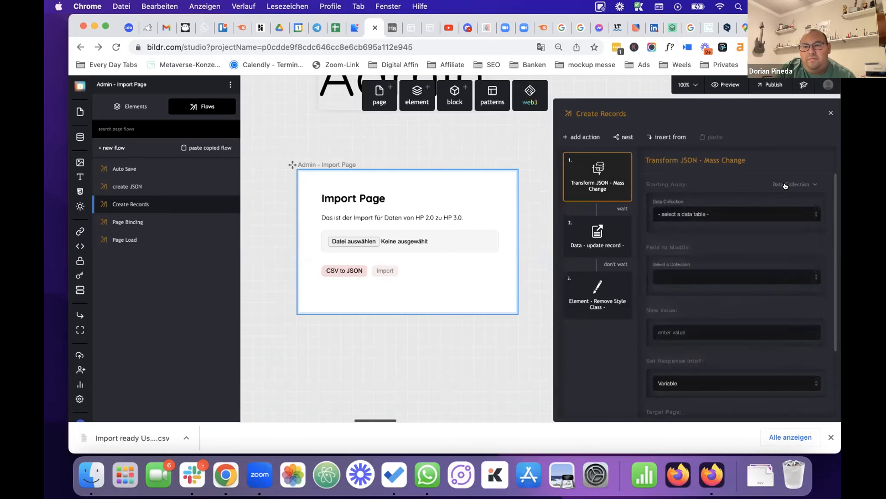
{"action": "left_click", "coordinate": [788, 185]}
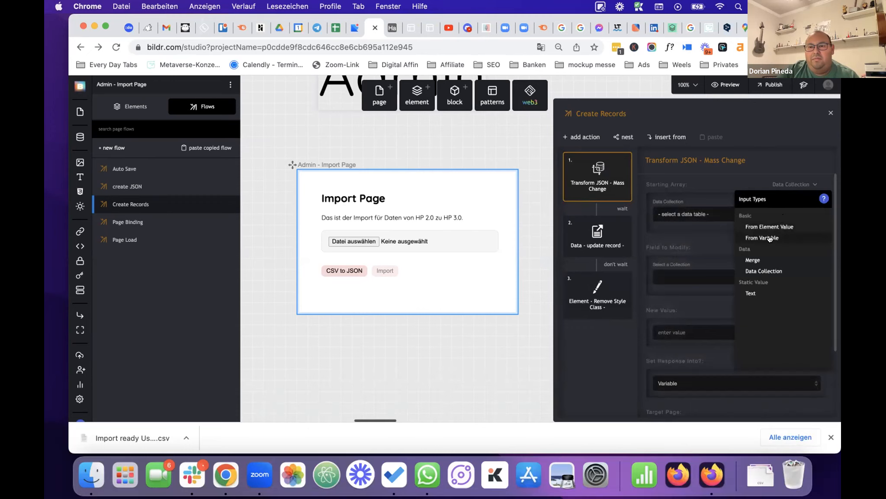
{"action": "left_click", "coordinate": [771, 236]}
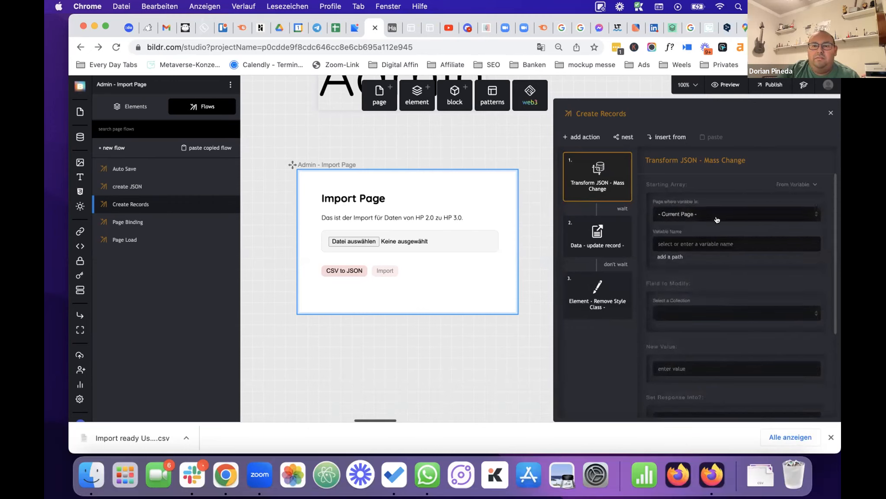
{"action": "left_click", "coordinate": [721, 243]}
{"action": "type", "text": "data"}
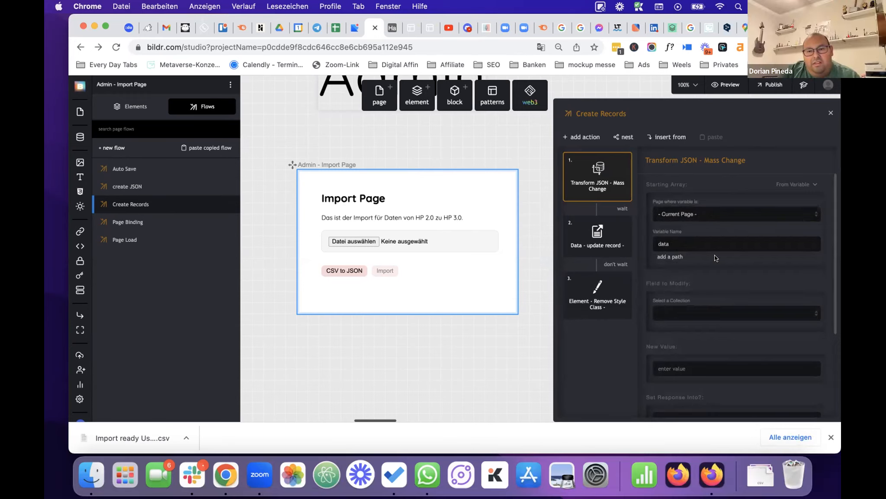
Set the field to modify to plain text 'id', new value 0, saving into variable 'data'.
{"action": "scroll", "coordinate": [706, 260], "scroll_direction": "down", "scroll_amount": 4}
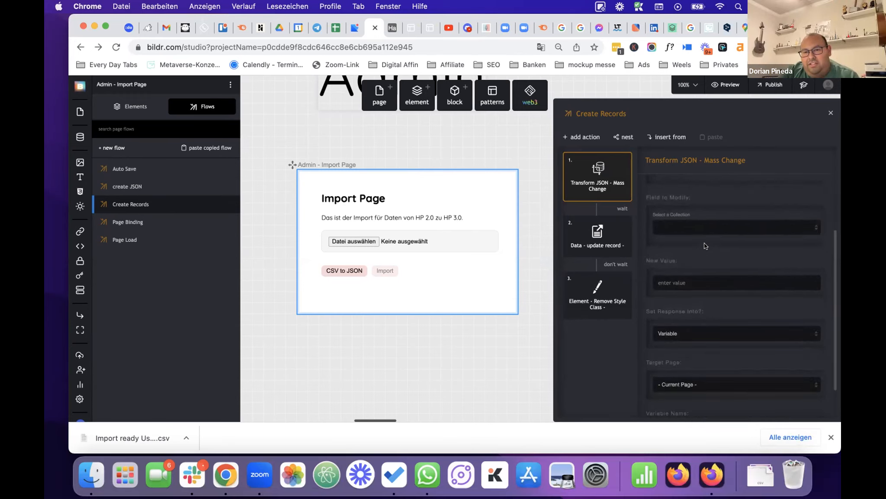
{"action": "left_click", "coordinate": [711, 228]}
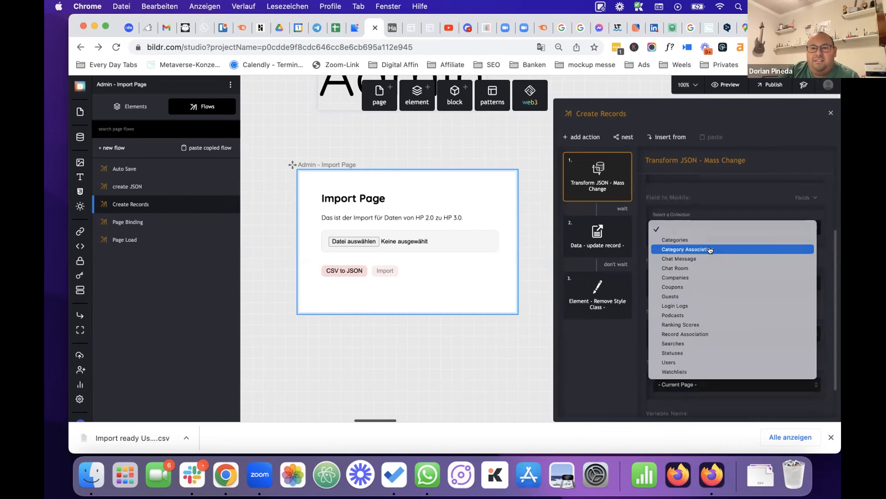
{"action": "left_click", "coordinate": [801, 198]}
{"action": "left_click", "coordinate": [801, 198]}
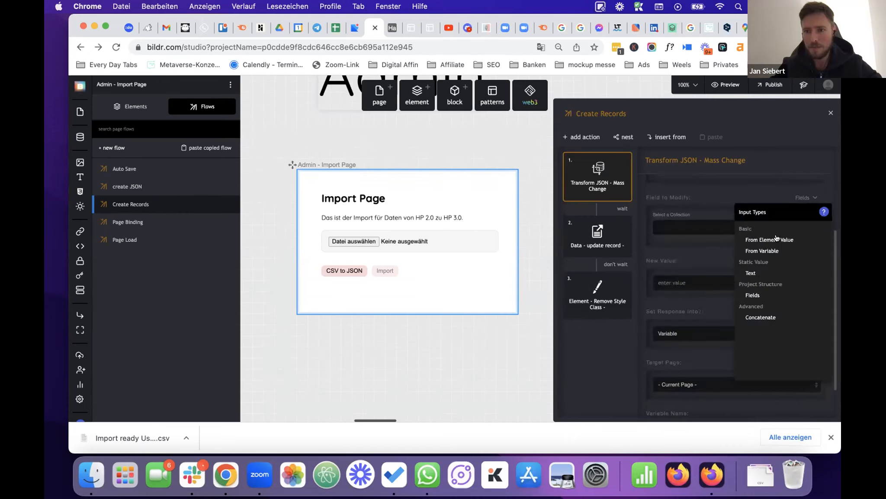
{"action": "left_click", "coordinate": [757, 271]}
{"action": "scroll", "coordinate": [710, 239], "scroll_direction": "up", "scroll_amount": 1}
{"action": "type", "text": "id"}
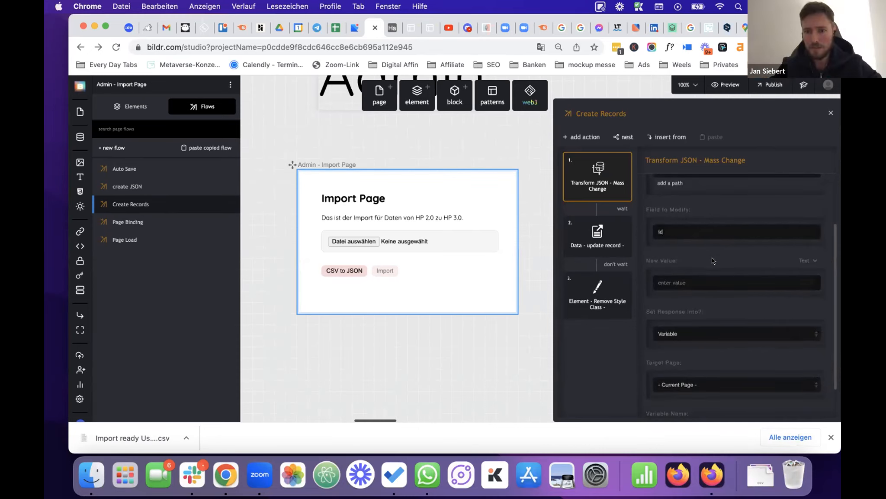
{"action": "key", "text": "Tab"}
{"action": "type", "text": "d"}
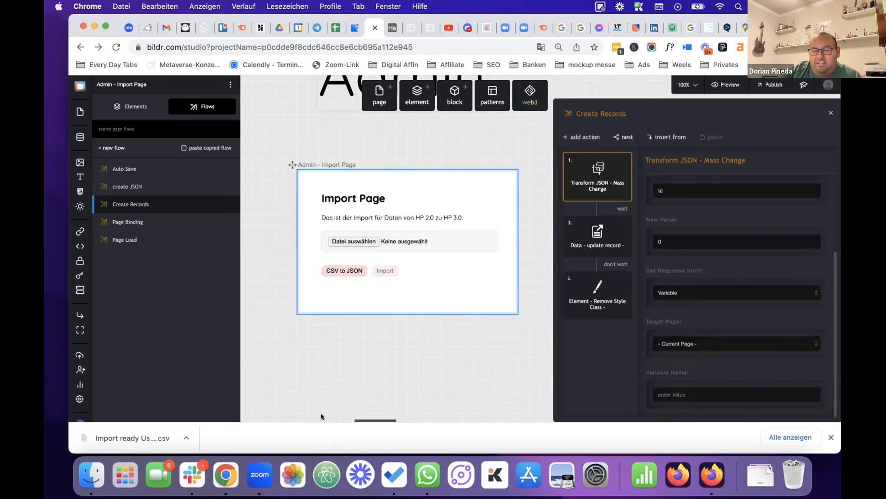
{"action": "type", "text": "data"}
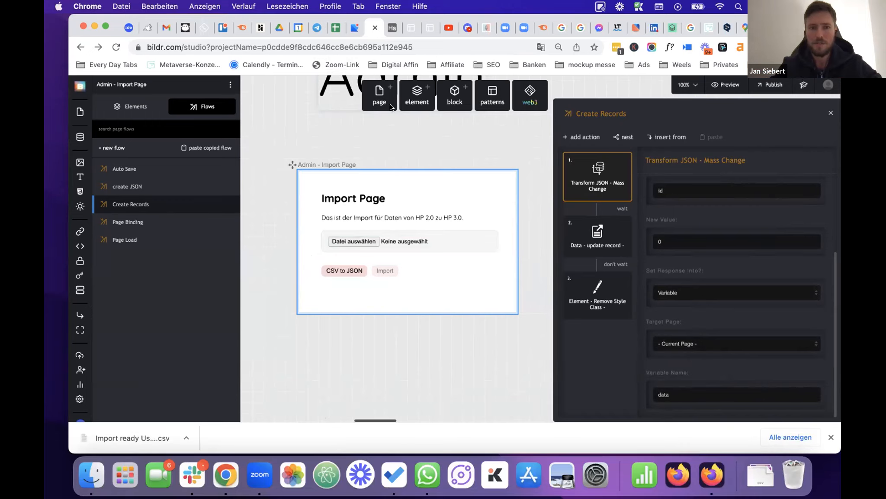
Reload the live Admin - Import Page, dismiss the file chooser, and open DevTools via Untersuchen.
{"action": "left_click", "coordinate": [427, 29]}
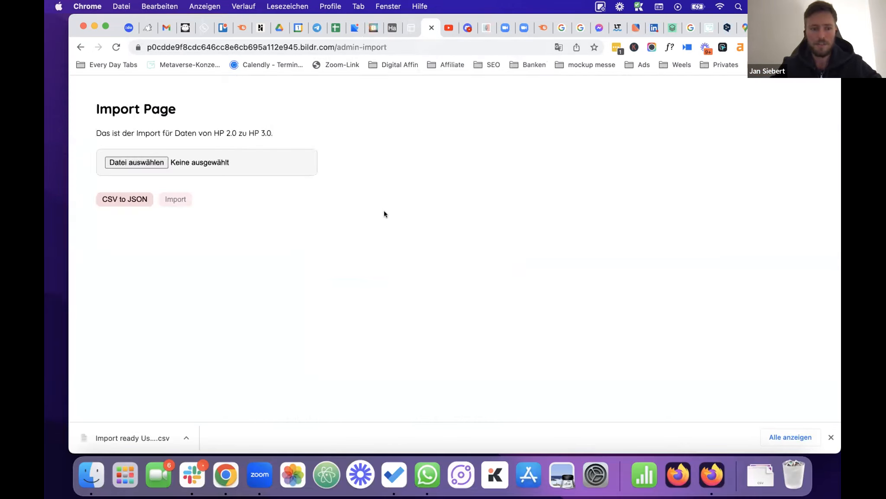
{"action": "key", "text": "super+r"}
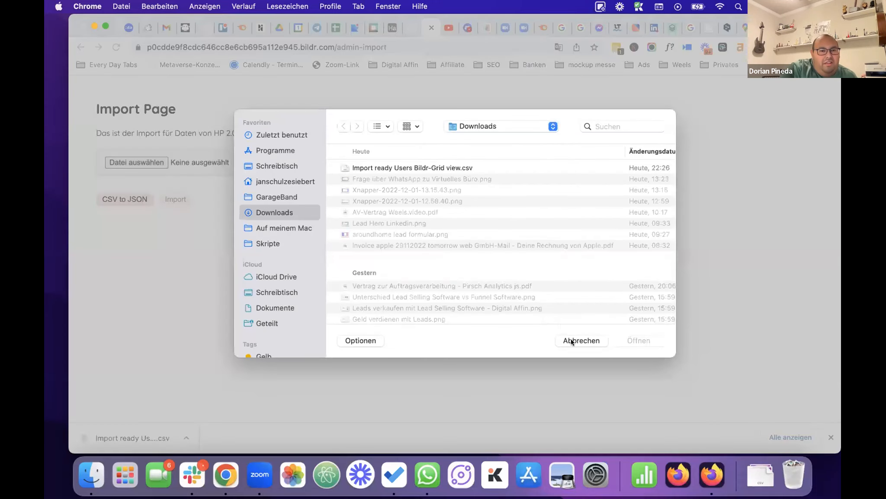
{"action": "left_click", "coordinate": [571, 340]}
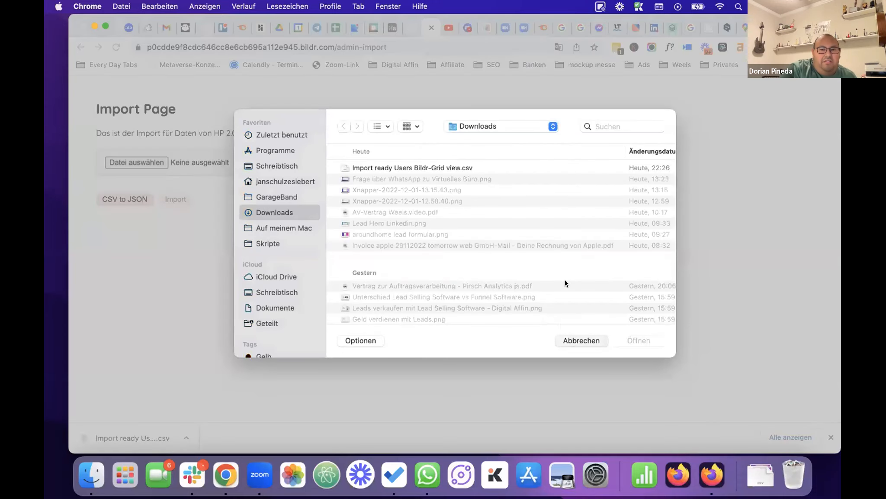
{"action": "right_click", "coordinate": [565, 281]}
{"action": "left_click", "coordinate": [614, 442]}
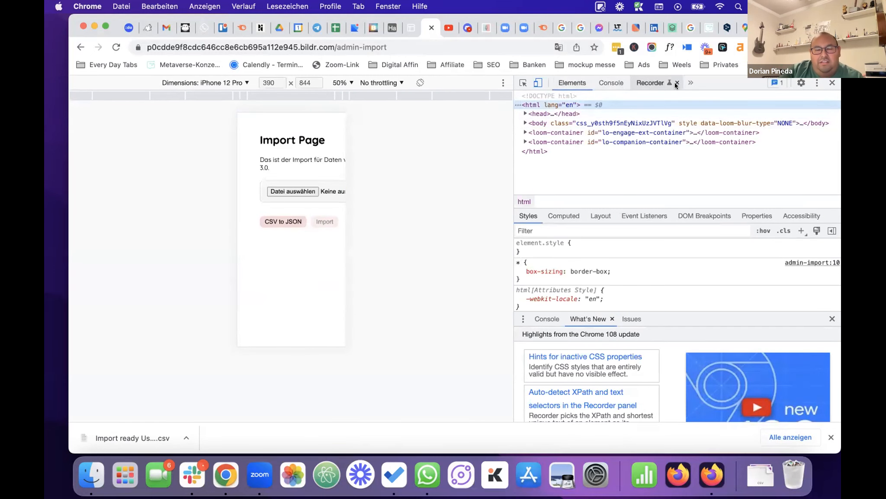
Open the Network panel, emulate a Responsive 1528×1000 viewport, clear the log, and open the file picker.
{"action": "left_click", "coordinate": [690, 83]}
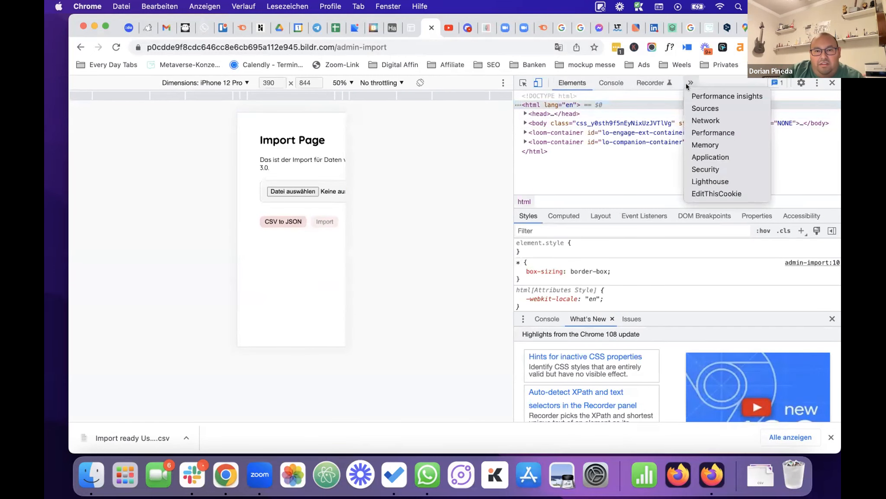
{"action": "left_click", "coordinate": [705, 120]}
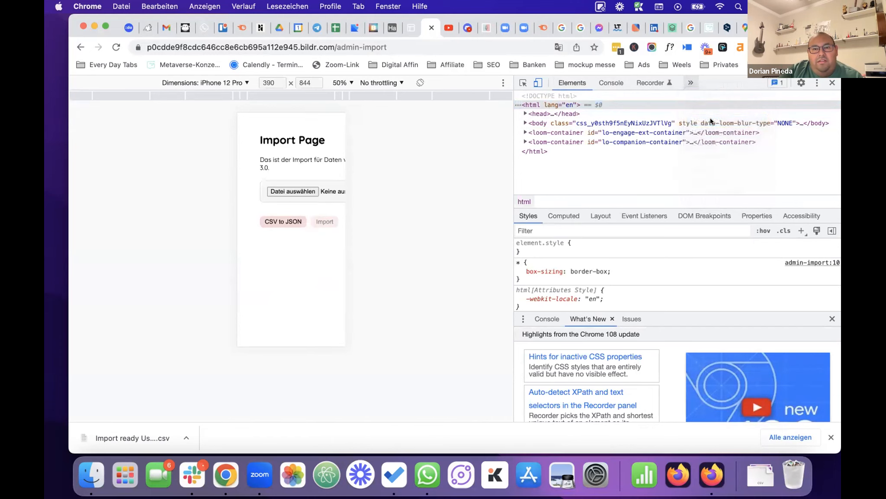
{"action": "left_click", "coordinate": [240, 85]}
{"action": "left_click", "coordinate": [214, 99]}
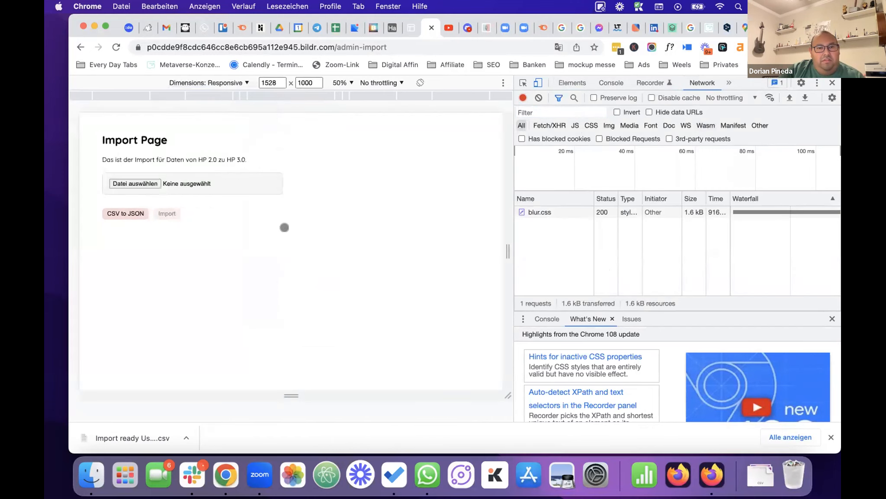
{"action": "left_click", "coordinate": [539, 98]}
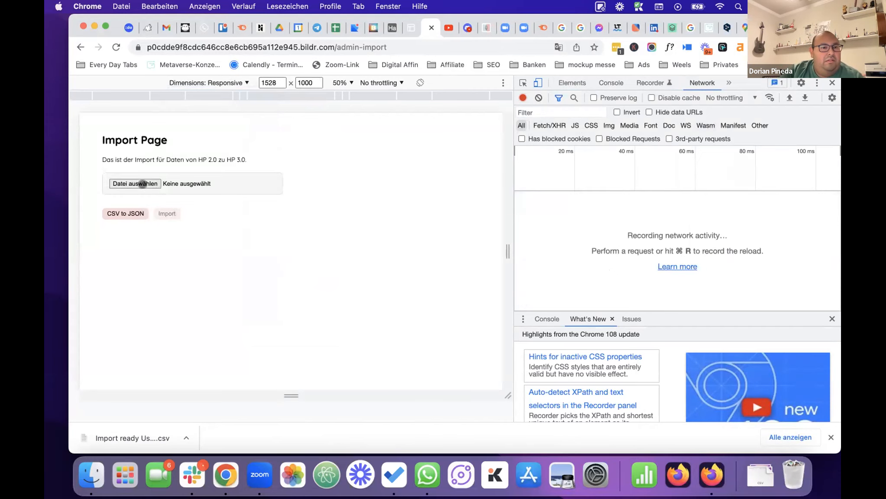
{"action": "left_click", "coordinate": [165, 186]}
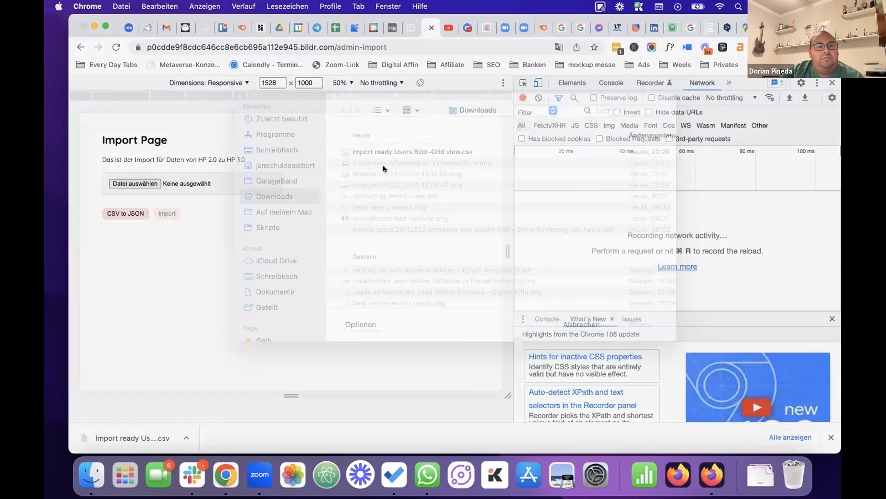
Load 'Import ready Users Bildr-Grid view.csv', convert it to JSON and import it into Users.
{"action": "key", "text": "Down"}
{"action": "left_click", "coordinate": [624, 337]}
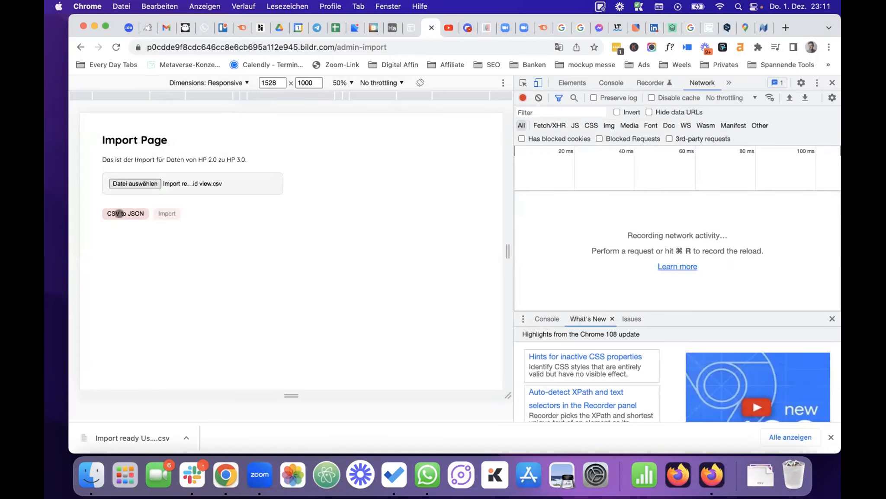
{"action": "left_click", "coordinate": [119, 213]}
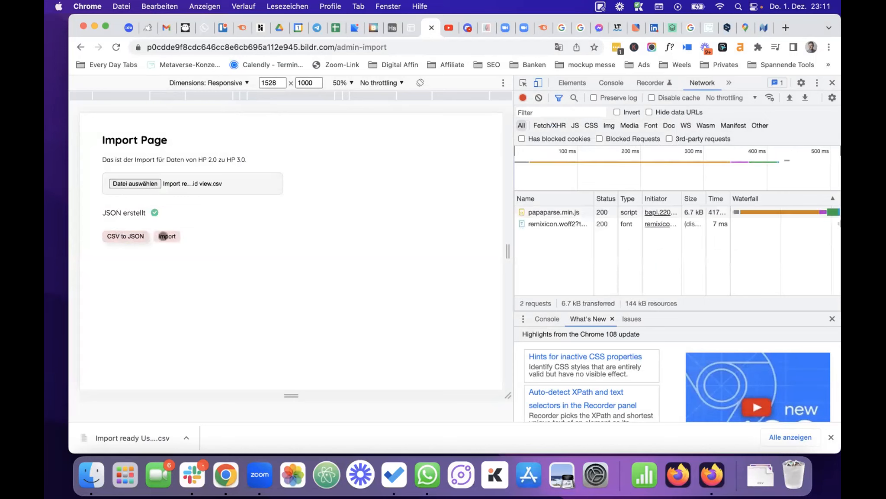
{"action": "left_click", "coordinate": [162, 236]}
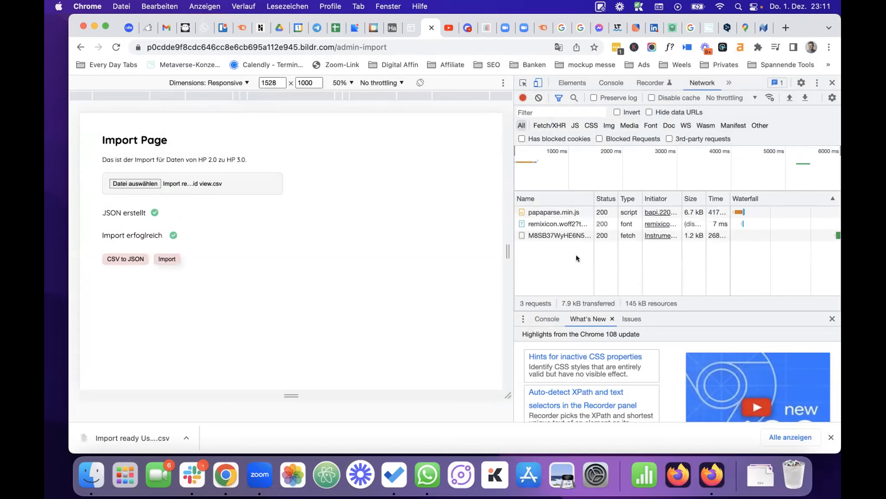
Glance at the Bildr editor and HalloPodcaster home tabs, then return to the import page.
{"action": "left_click", "coordinate": [369, 29]}
{"action": "left_click", "coordinate": [408, 26]}
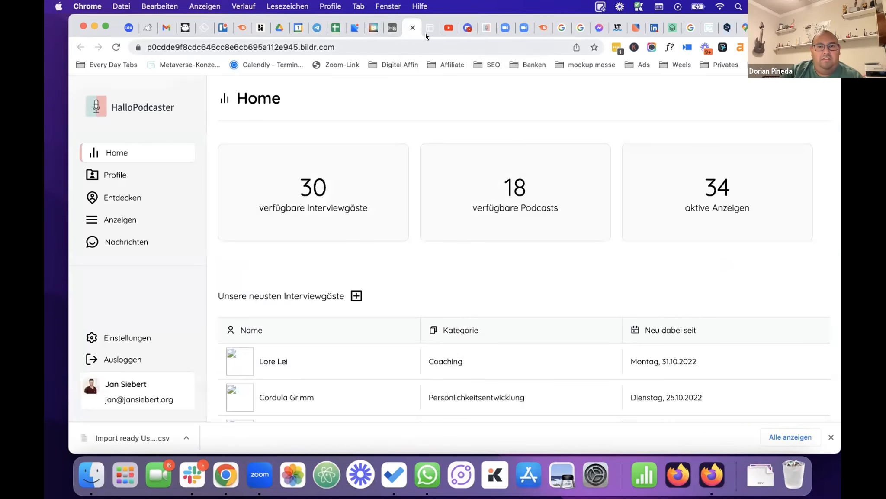
{"action": "left_click", "coordinate": [425, 33]}
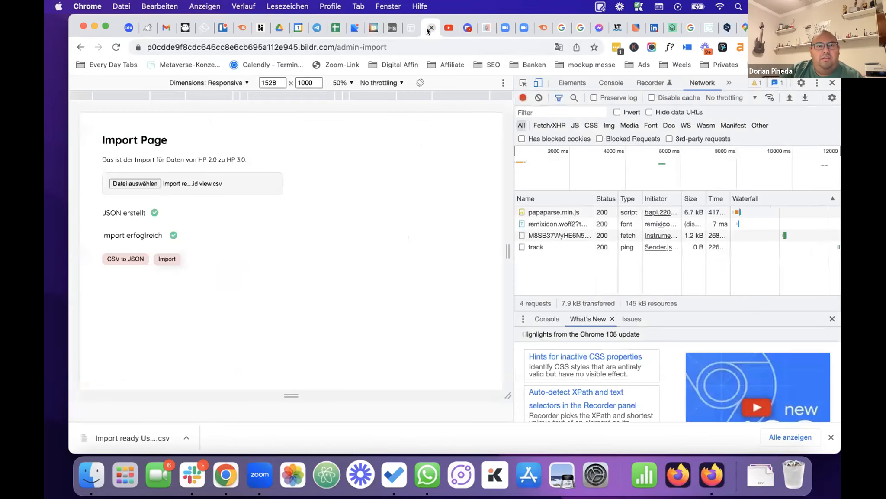
Open the record-save request in Network and show its Preview tab.
{"action": "left_click", "coordinate": [560, 235]}
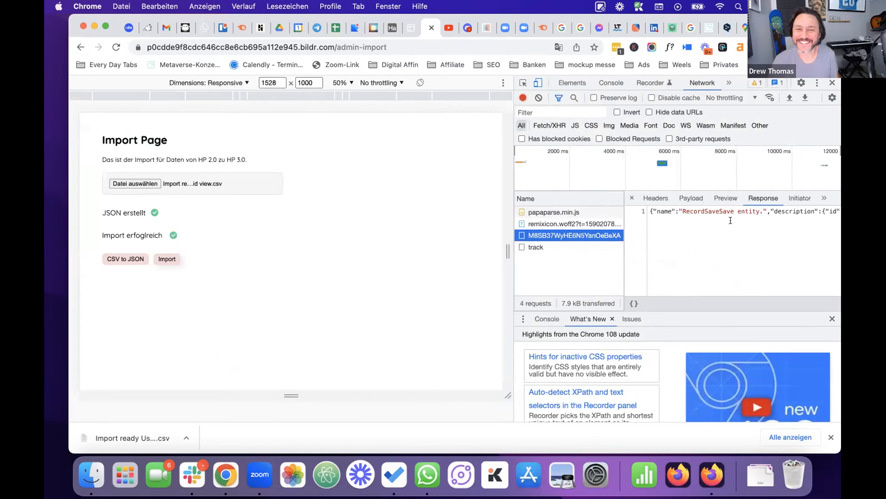
{"action": "scroll", "coordinate": [736, 217], "scroll_direction": "right", "scroll_amount": 2}
{"action": "scroll", "coordinate": [748, 216], "scroll_direction": "right", "scroll_amount": 2}
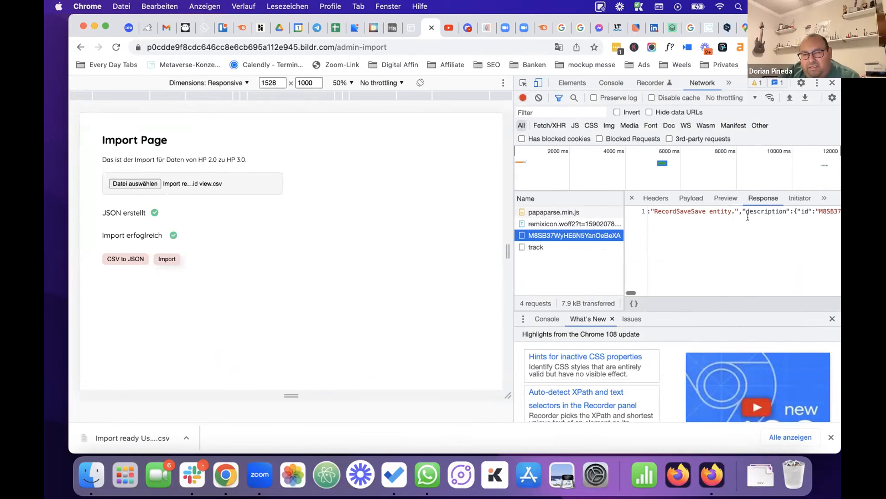
{"action": "scroll", "coordinate": [748, 217], "scroll_direction": "right", "scroll_amount": 1}
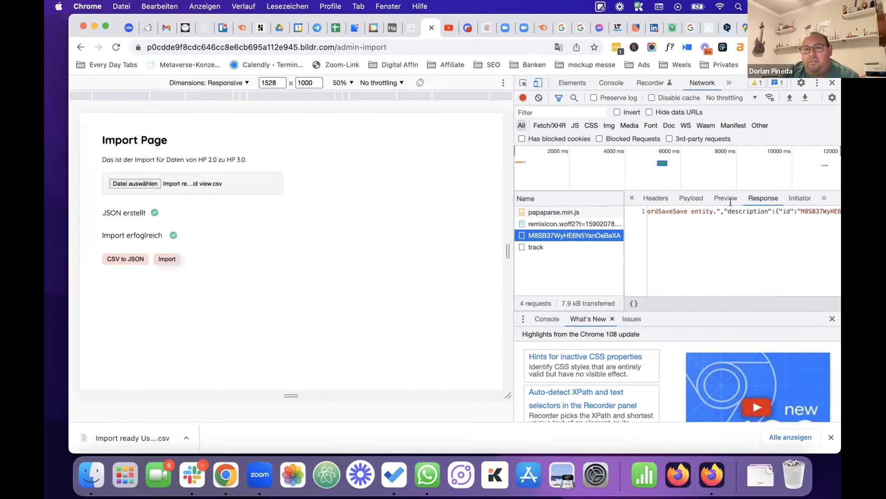
{"action": "left_click", "coordinate": [725, 198]}
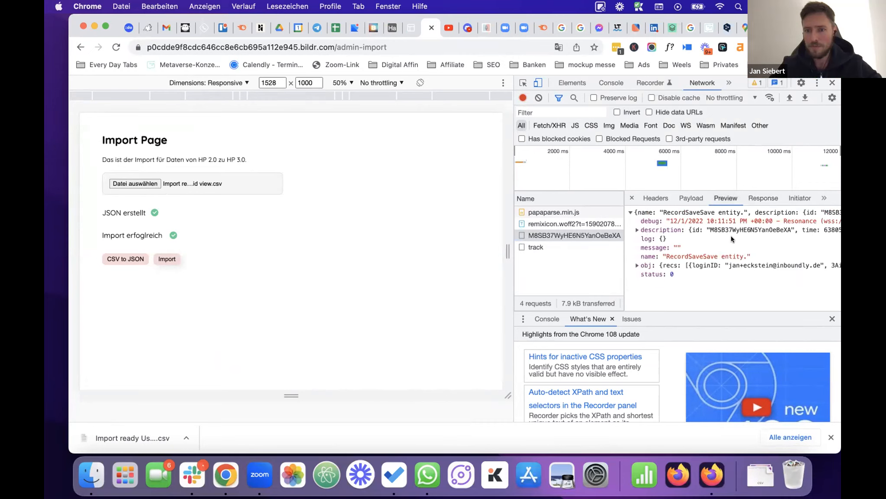
Expand obj > recs > 0 and scroll down to the first user's _responseMessage.
{"action": "left_click", "coordinate": [636, 265]}
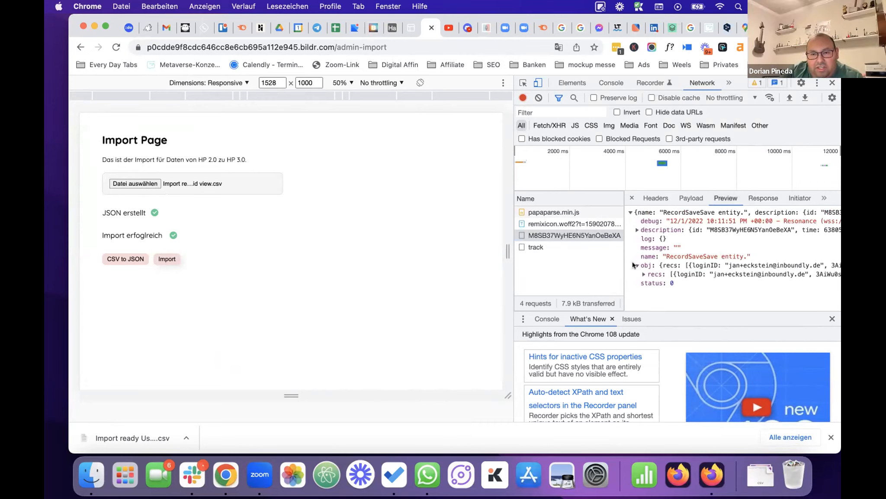
{"action": "left_click", "coordinate": [642, 273]}
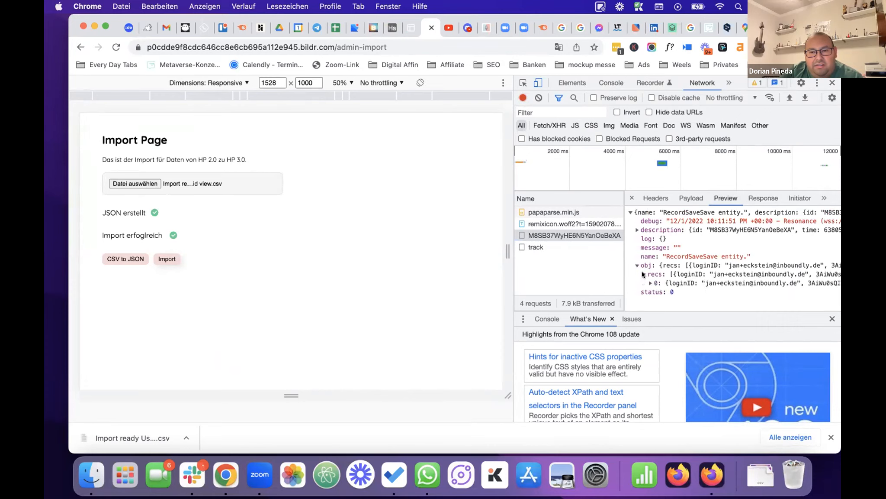
{"action": "left_click", "coordinate": [650, 282]}
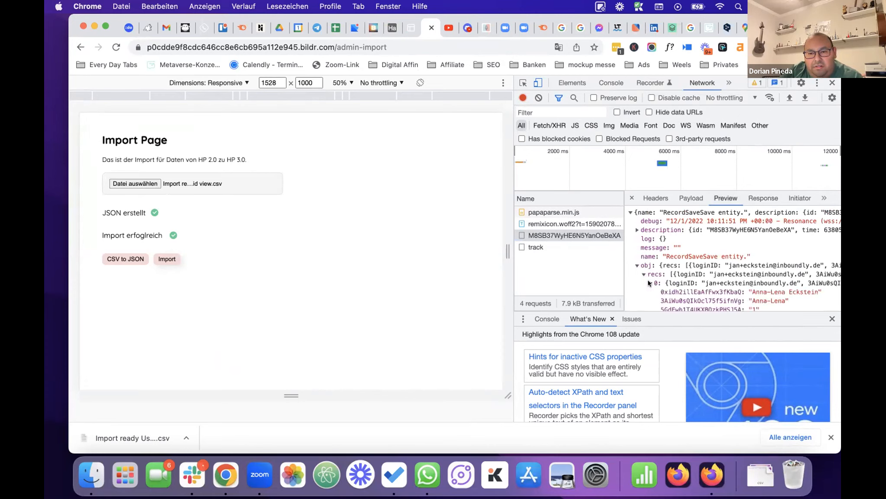
{"action": "scroll", "coordinate": [695, 292], "scroll_direction": "down", "scroll_amount": 3}
{"action": "scroll", "coordinate": [695, 292], "scroll_direction": "down", "scroll_amount": 3}
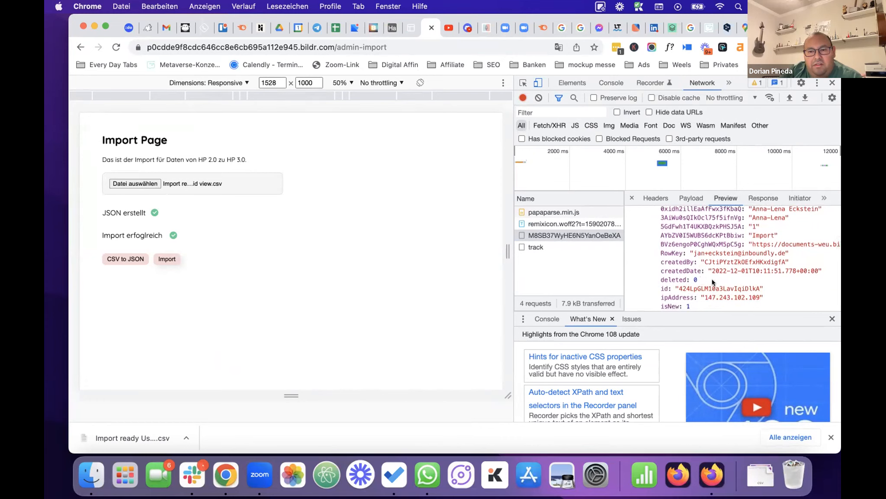
{"action": "scroll", "coordinate": [712, 278], "scroll_direction": "down", "scroll_amount": 3}
{"action": "scroll", "coordinate": [728, 277], "scroll_direction": "down", "scroll_amount": 5}
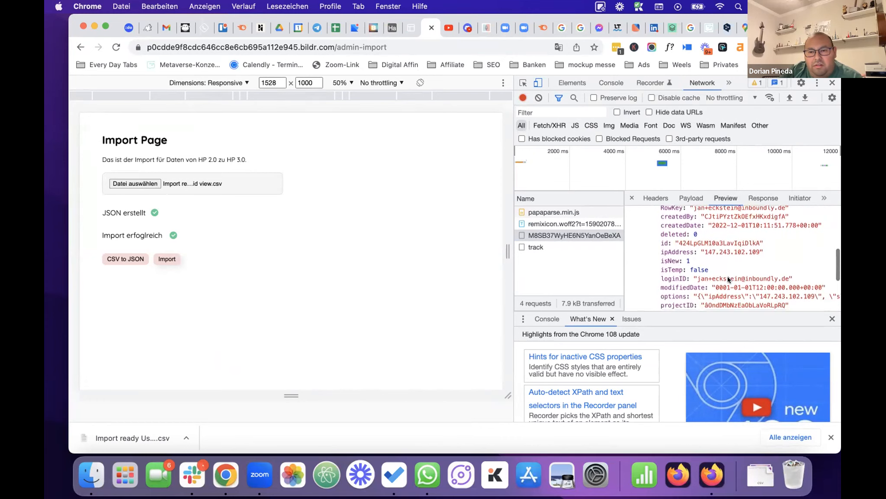
{"action": "scroll", "coordinate": [728, 273], "scroll_direction": "down", "scroll_amount": 2}
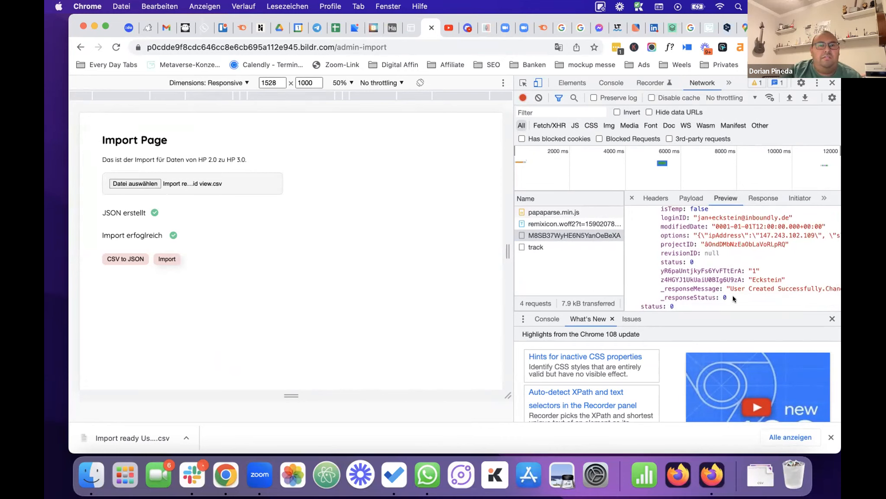
{"action": "left_click", "coordinate": [368, 28]}
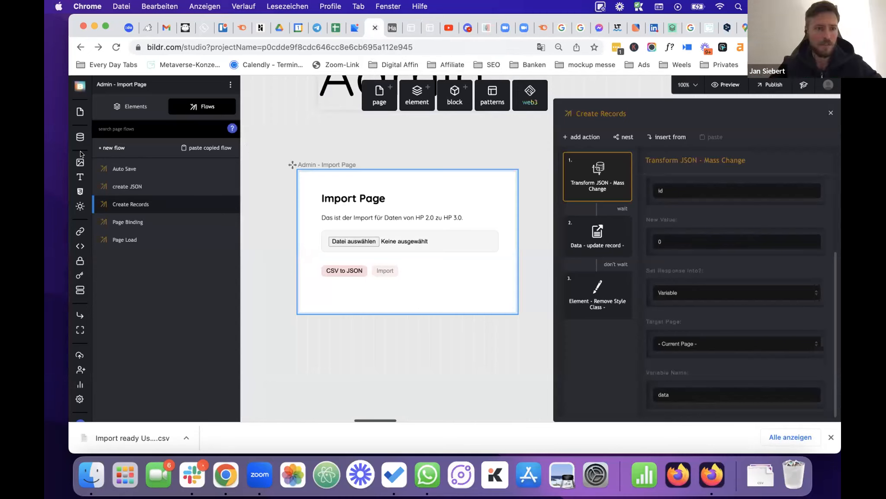
Scroll the Users collection table to check the loginID and Vorname columns across its 39 records.
{"action": "left_click", "coordinate": [80, 136]}
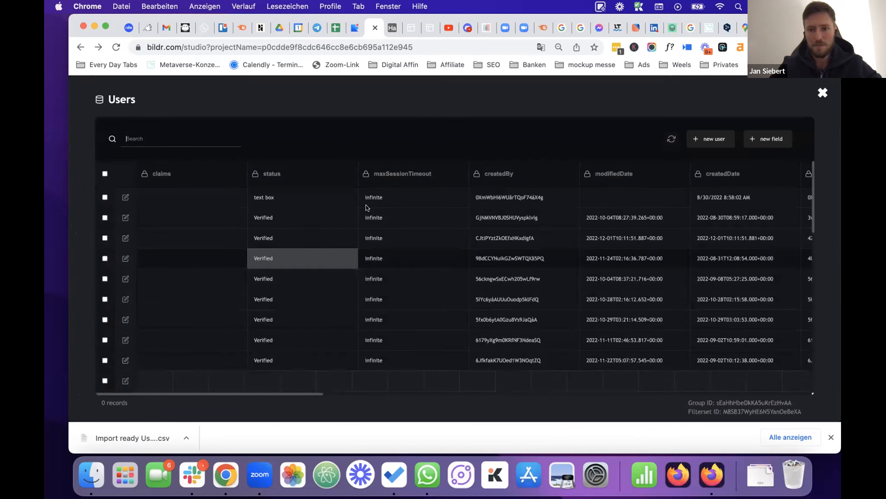
{"action": "scroll", "coordinate": [508, 222], "scroll_direction": "right", "scroll_amount": 6}
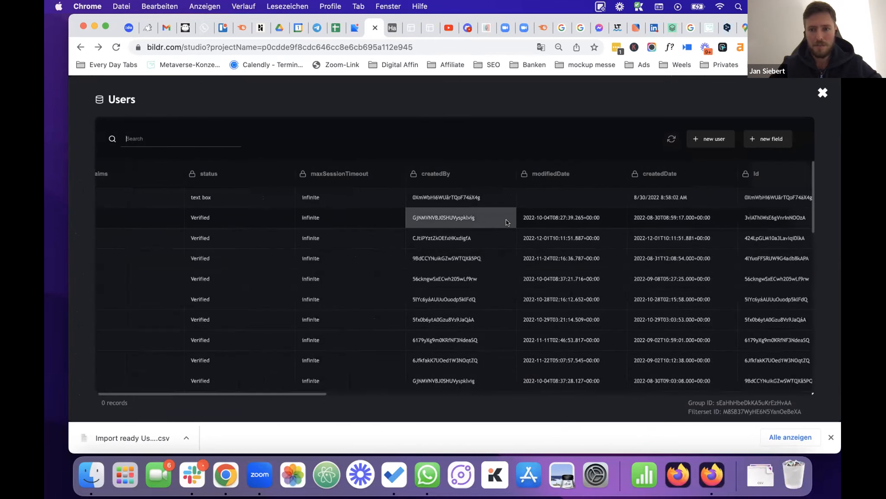
{"action": "scroll", "coordinate": [507, 221], "scroll_direction": "right", "scroll_amount": 1}
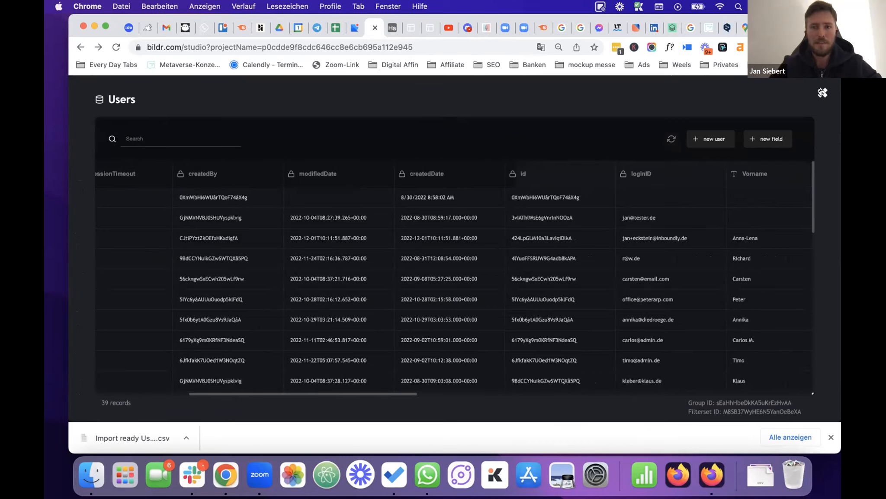
{"action": "left_click", "coordinate": [392, 28]}
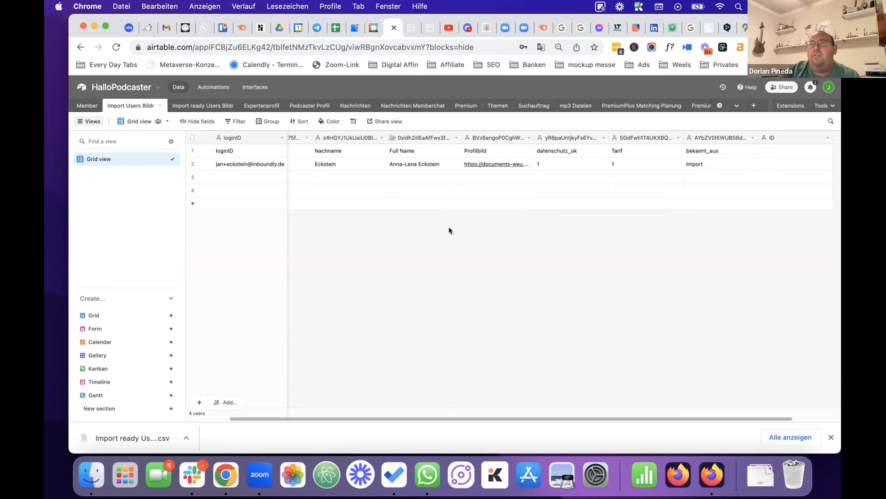
Close the Users data modal and pan the canvas back to the Import Page's Create Records flow.
{"action": "left_click", "coordinate": [369, 31]}
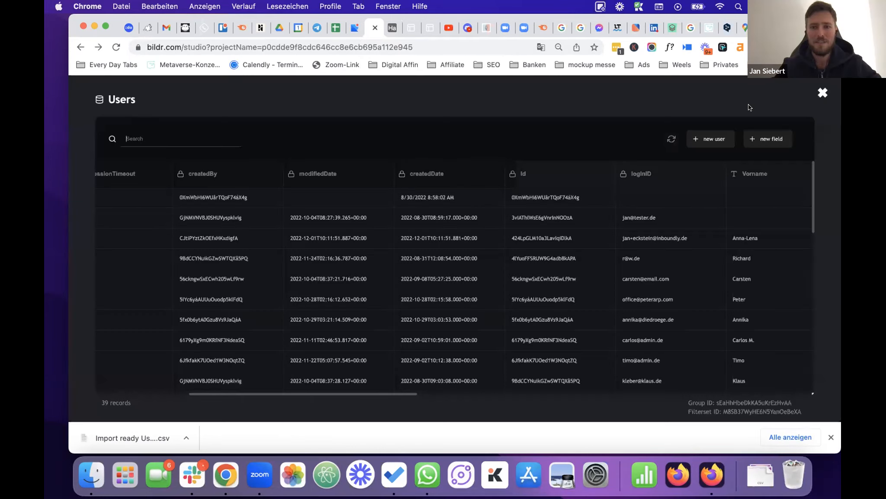
{"action": "left_click", "coordinate": [821, 94]}
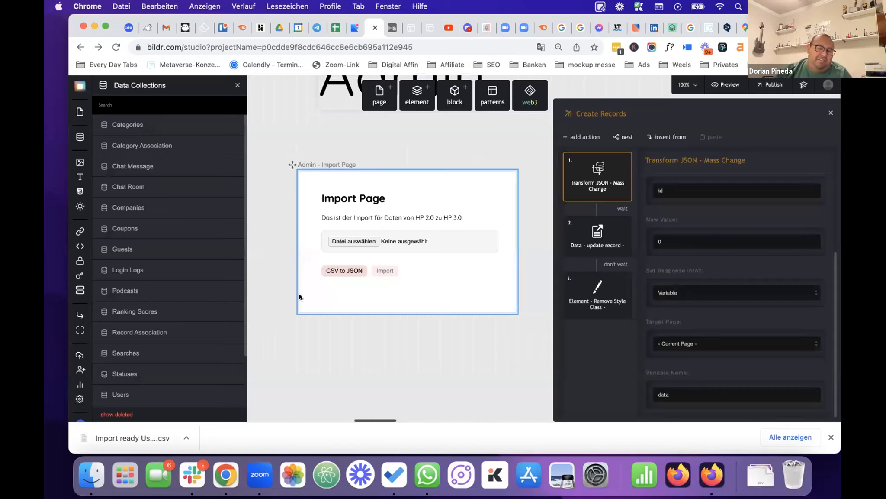
{"action": "scroll", "coordinate": [299, 297], "scroll_direction": "right", "scroll_amount": 1}
{"action": "scroll", "coordinate": [299, 297], "scroll_direction": "down", "scroll_amount": 1}
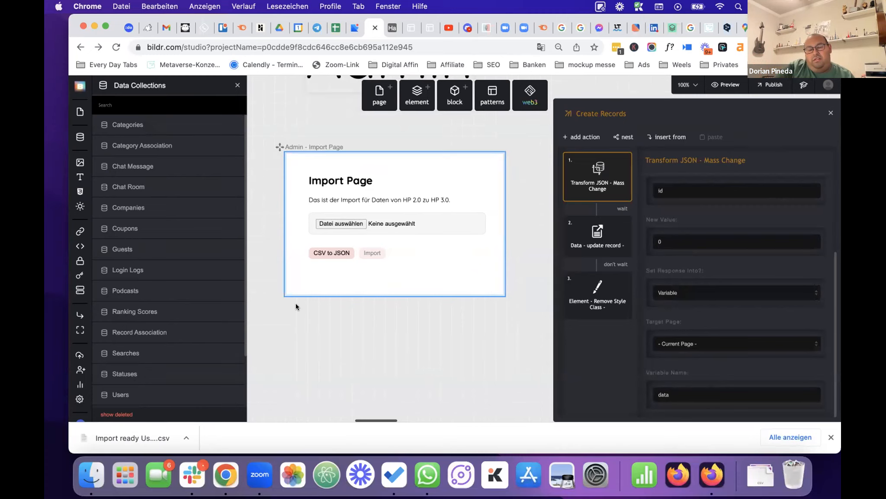
{"action": "scroll", "coordinate": [296, 304], "scroll_direction": "down", "scroll_amount": 1}
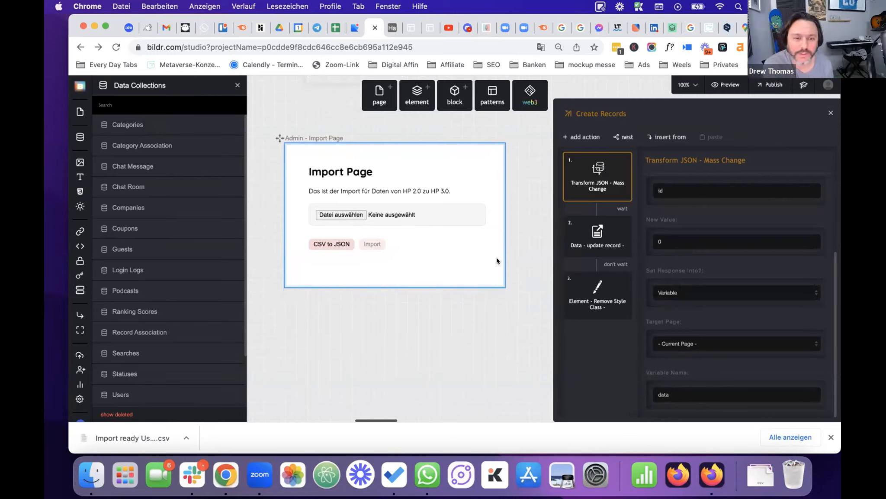
Search the Add Actions list for 'image' actions, close it without adding, then go to Discord.
{"action": "left_click", "coordinate": [584, 136]}
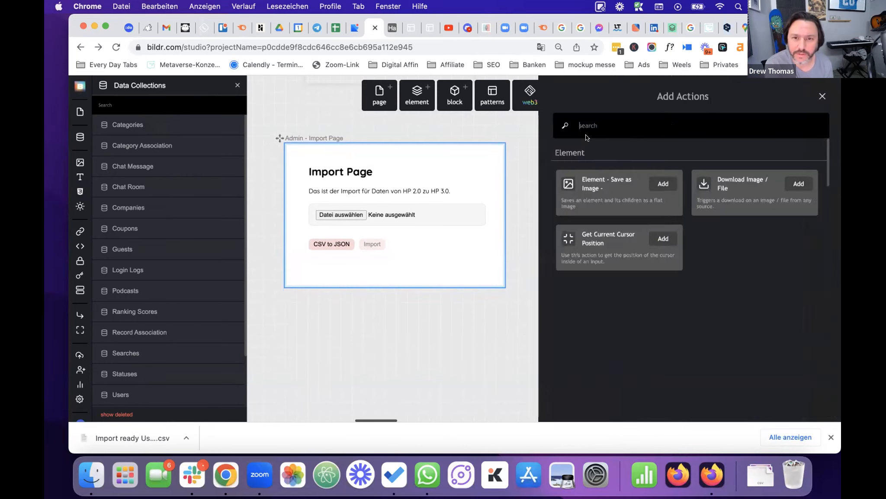
{"action": "type", "text": "image"}
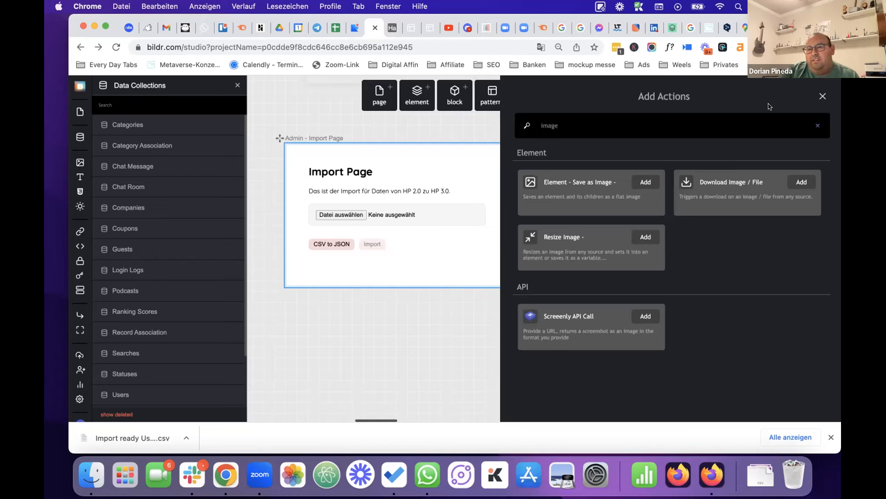
{"action": "left_click", "coordinate": [822, 96]}
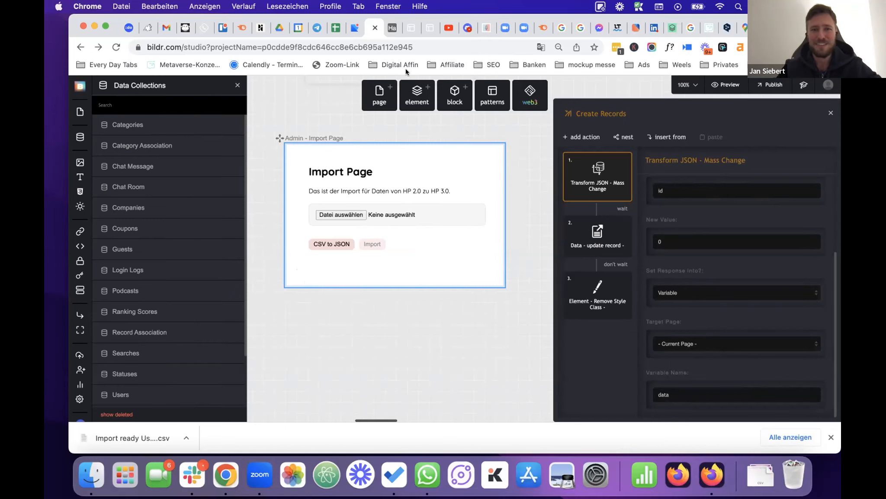
{"action": "left_click", "coordinate": [462, 29]}
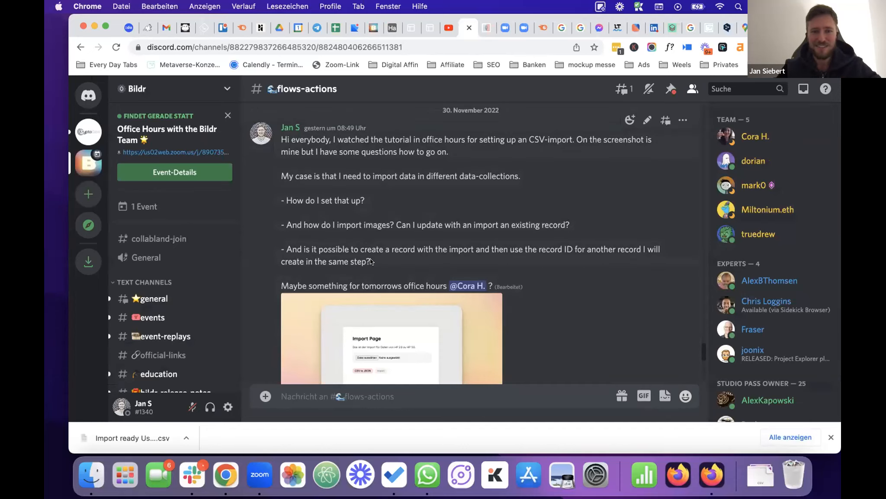
Return from Discord to the Bildr Studio editor showing the Create Records flow.
{"action": "scroll", "coordinate": [377, 261], "scroll_direction": "down", "scroll_amount": 1}
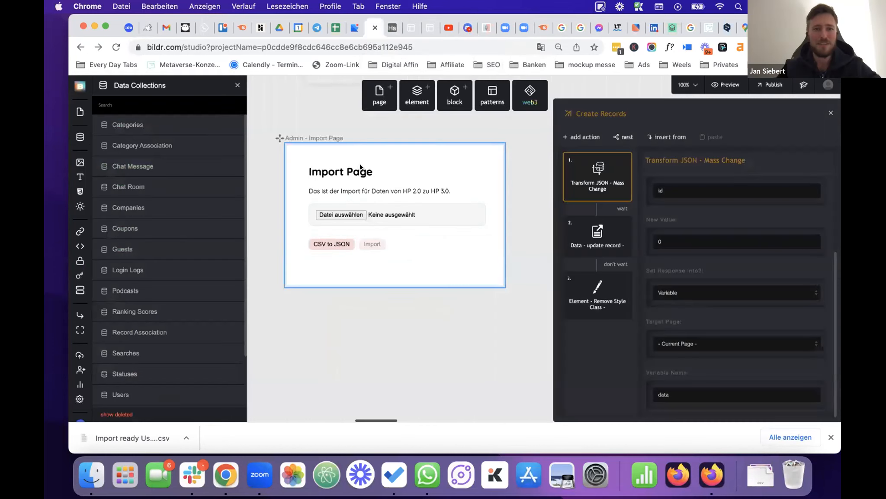
{"action": "left_click", "coordinate": [373, 28]}
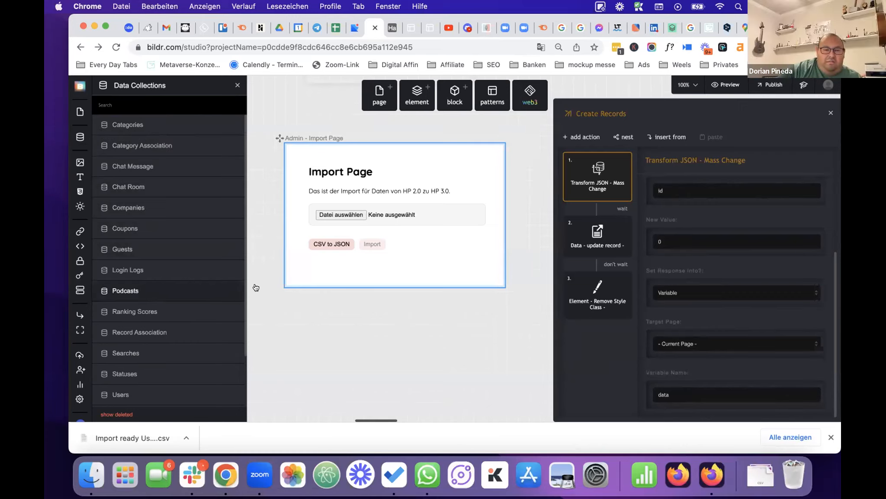
{"action": "left_click", "coordinate": [190, 290]}
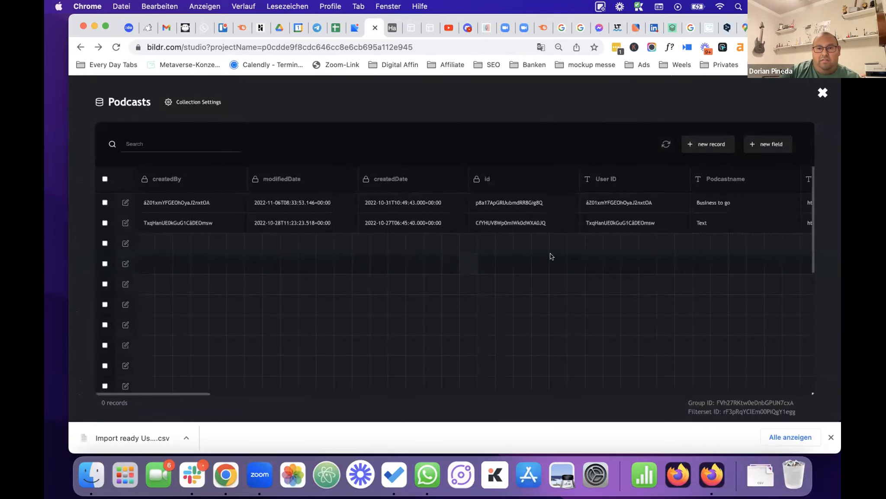
{"action": "scroll", "coordinate": [545, 254], "scroll_direction": "right", "scroll_amount": 5}
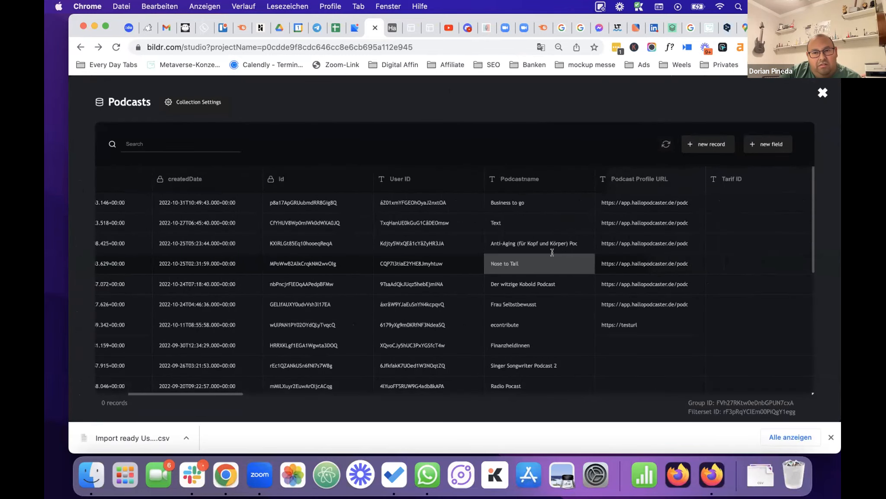
{"action": "scroll", "coordinate": [552, 252], "scroll_direction": "right", "scroll_amount": 1}
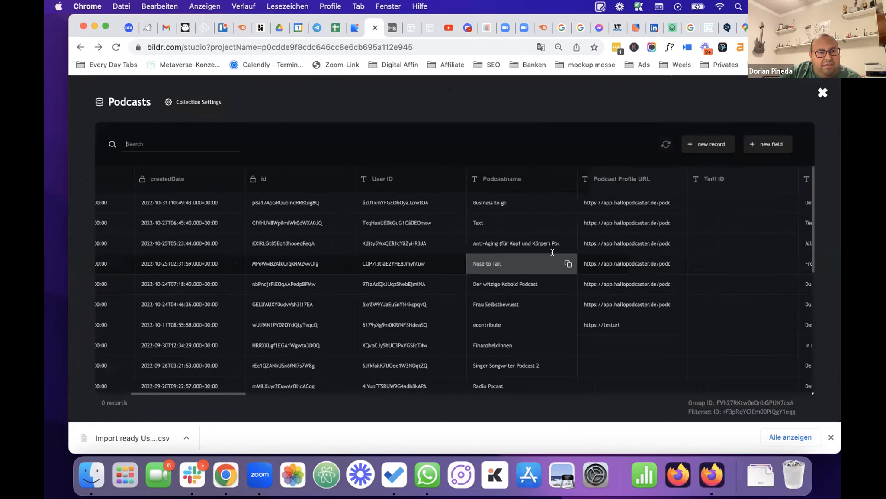
{"action": "scroll", "coordinate": [552, 252], "scroll_direction": "right", "scroll_amount": 1}
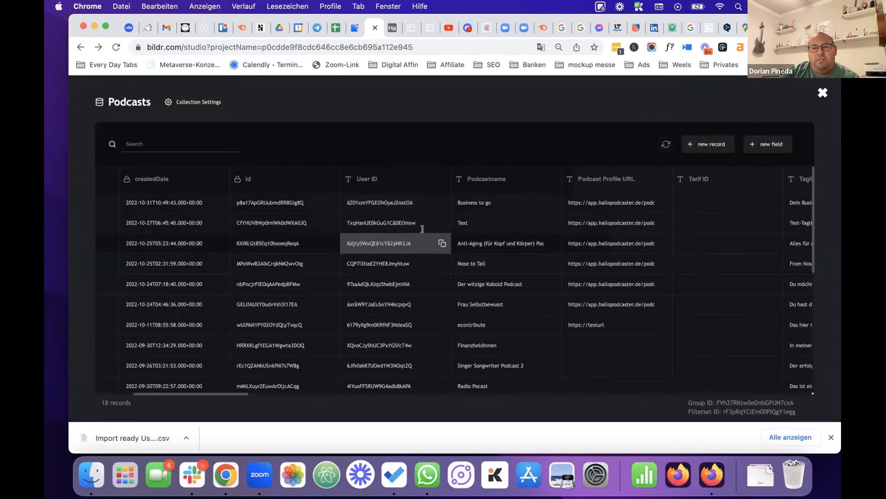
{"action": "scroll", "coordinate": [422, 228], "scroll_direction": "left", "scroll_amount": 3}
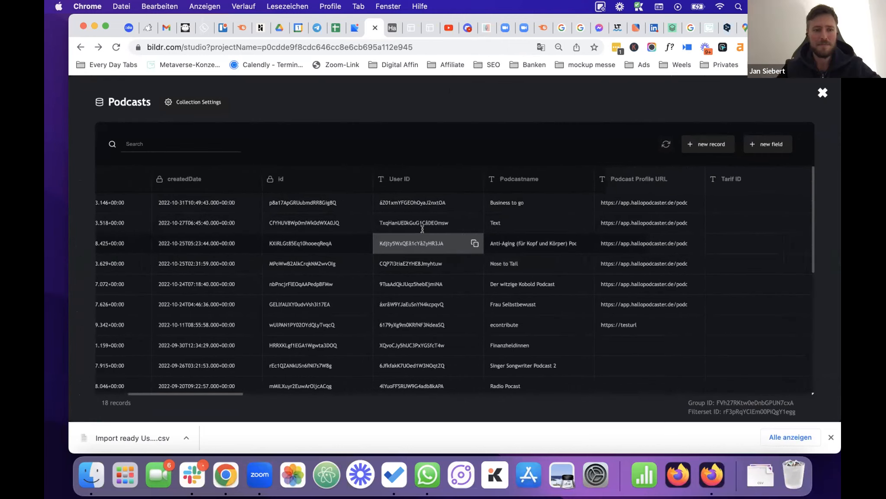
{"action": "scroll", "coordinate": [423, 228], "scroll_direction": "left", "scroll_amount": 4}
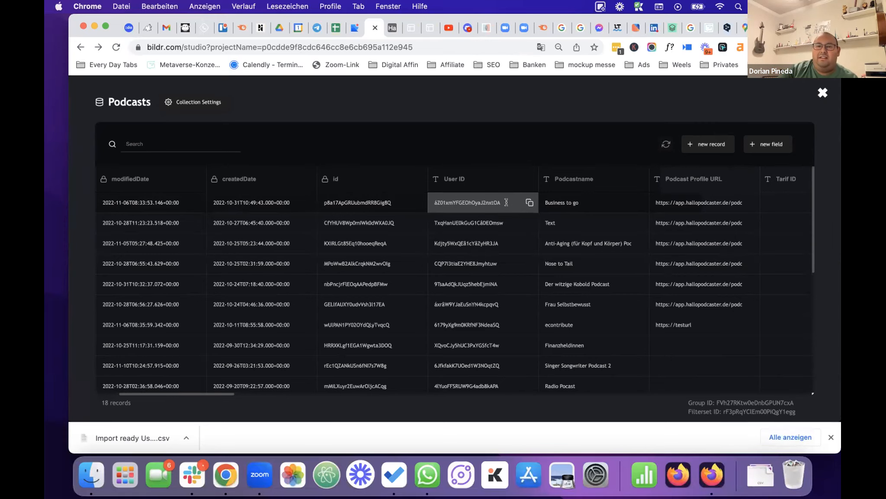
{"action": "left_click", "coordinate": [822, 92]}
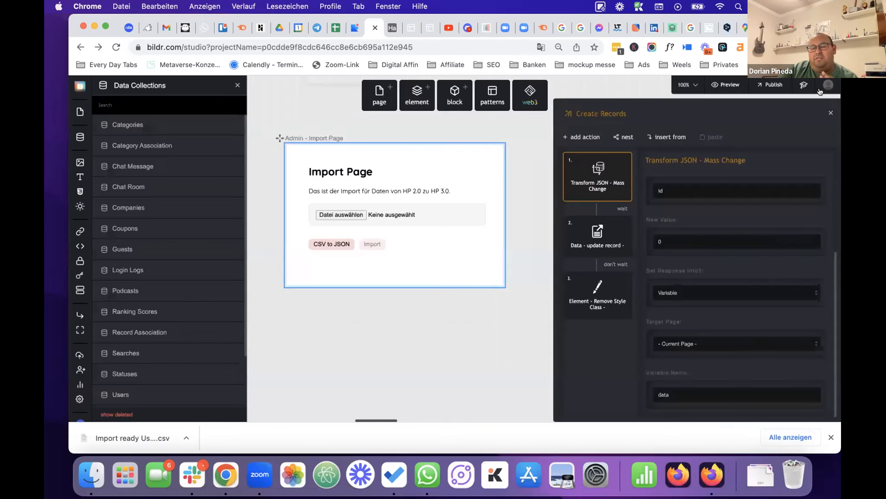